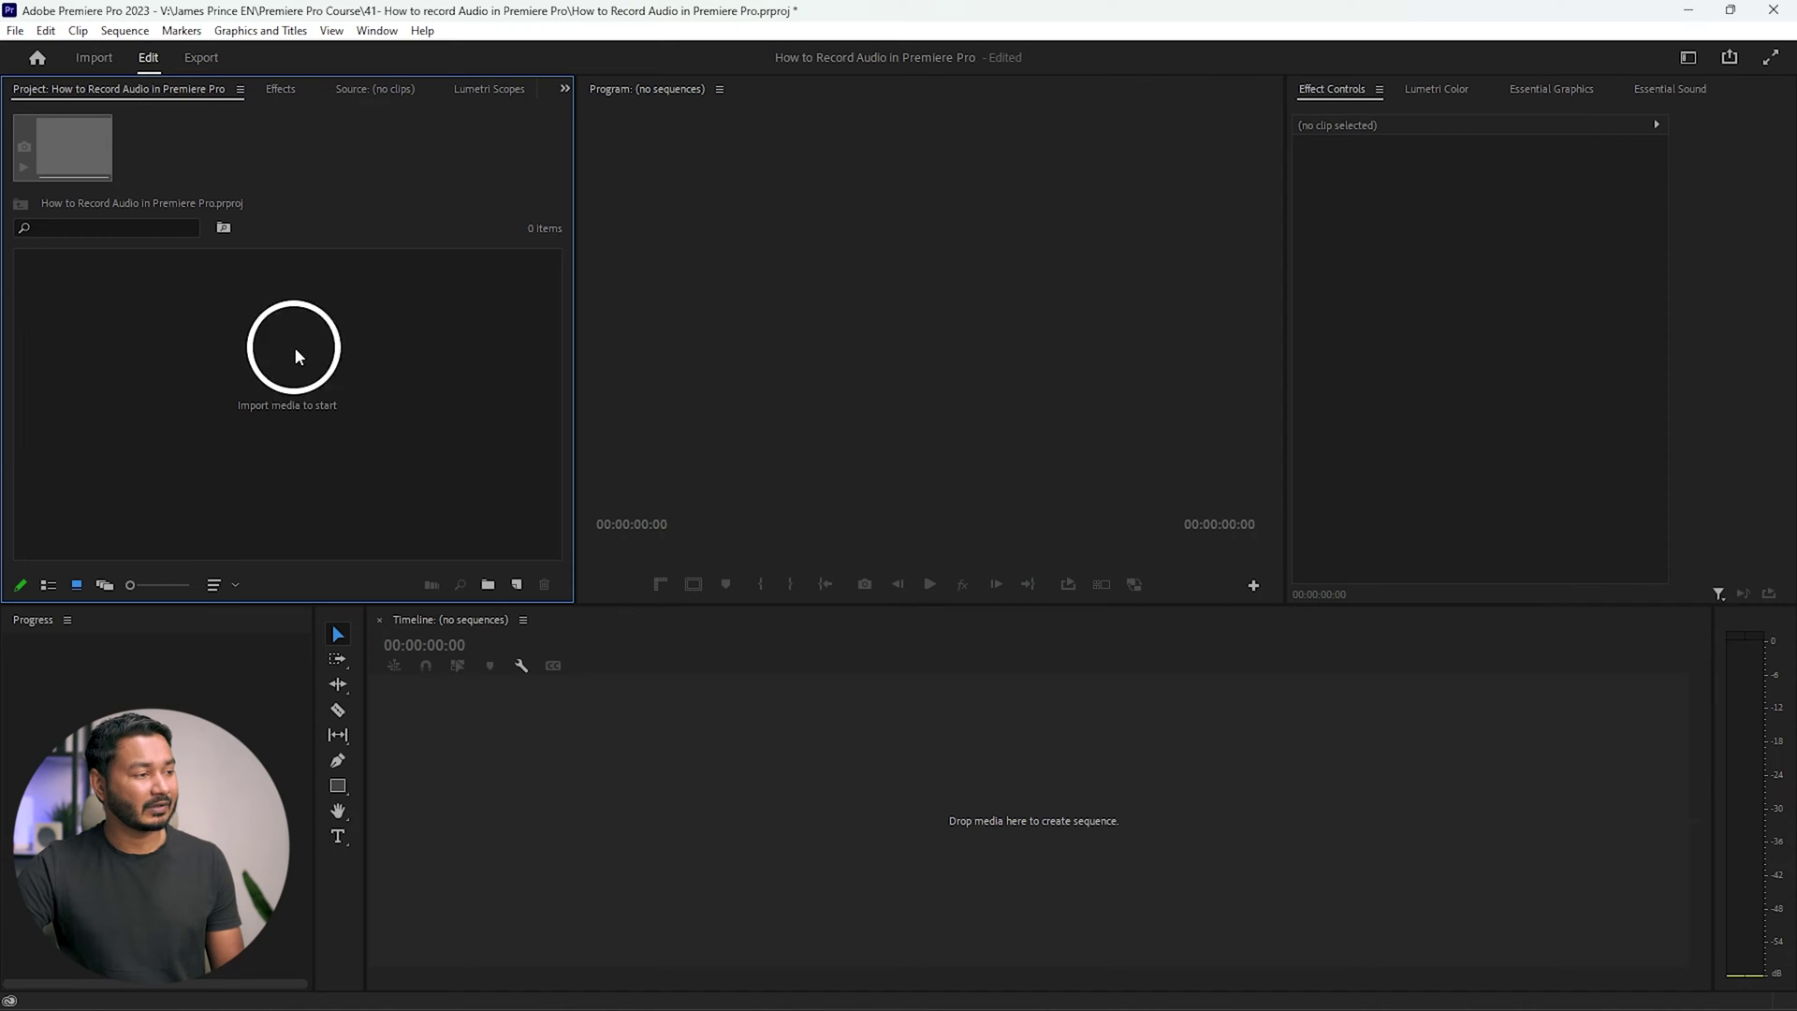
Create a Custom 3840x2160 24fps sequence named Voiceover and open it in the timeline.
{"action": "right_click", "coordinate": [292, 371]}
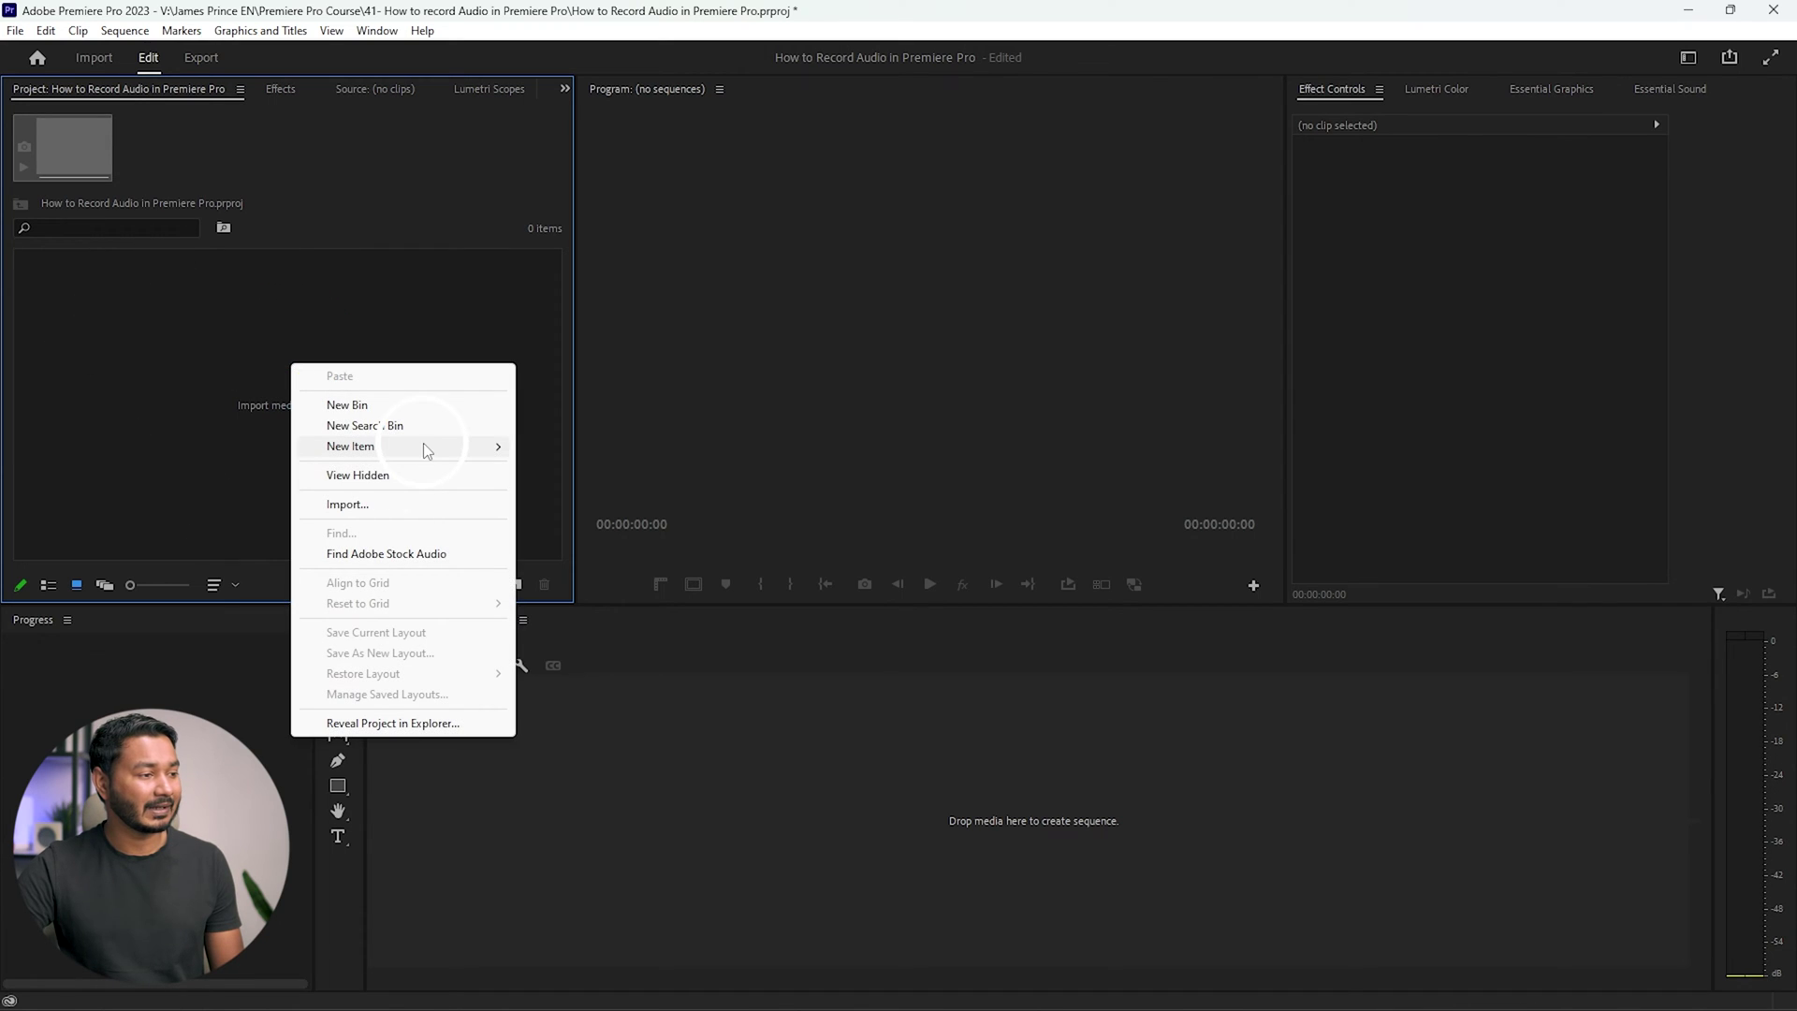
{"action": "mouse_move", "coordinate": [429, 449]}
{"action": "left_click", "coordinate": [573, 446]}
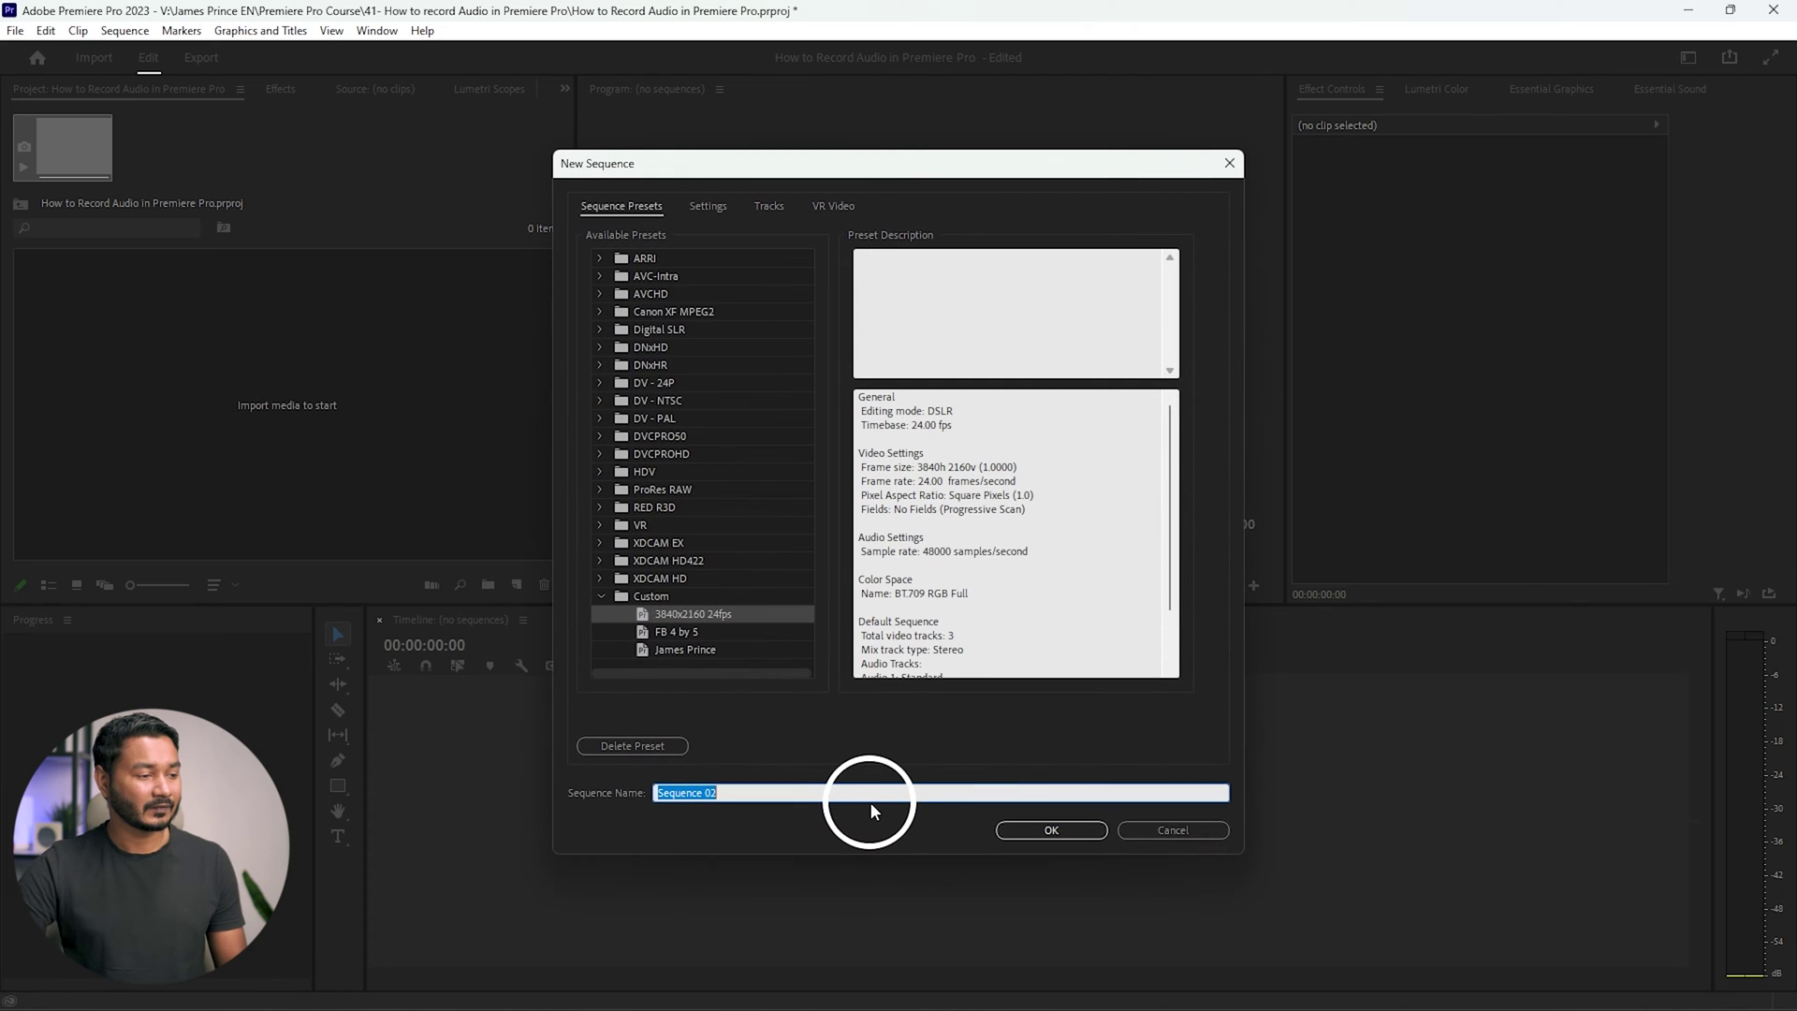
{"action": "type", "text": "V"}
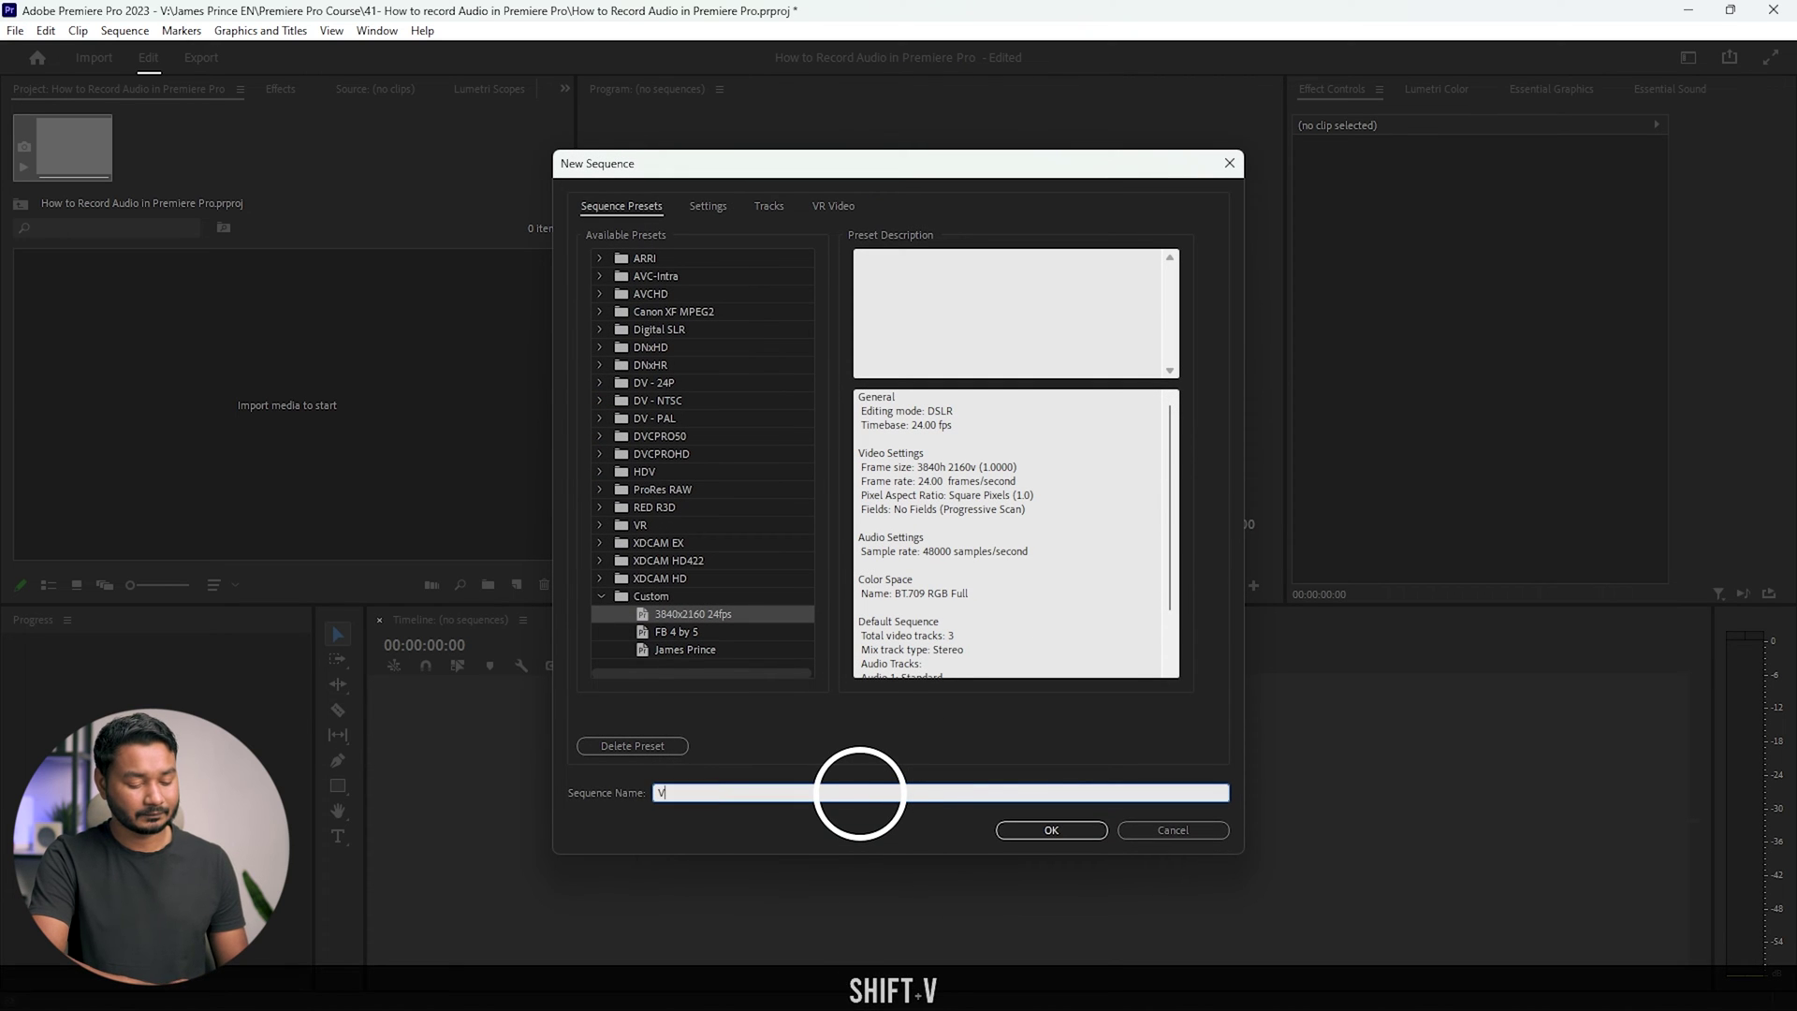
{"action": "type", "text": "oiceover"}
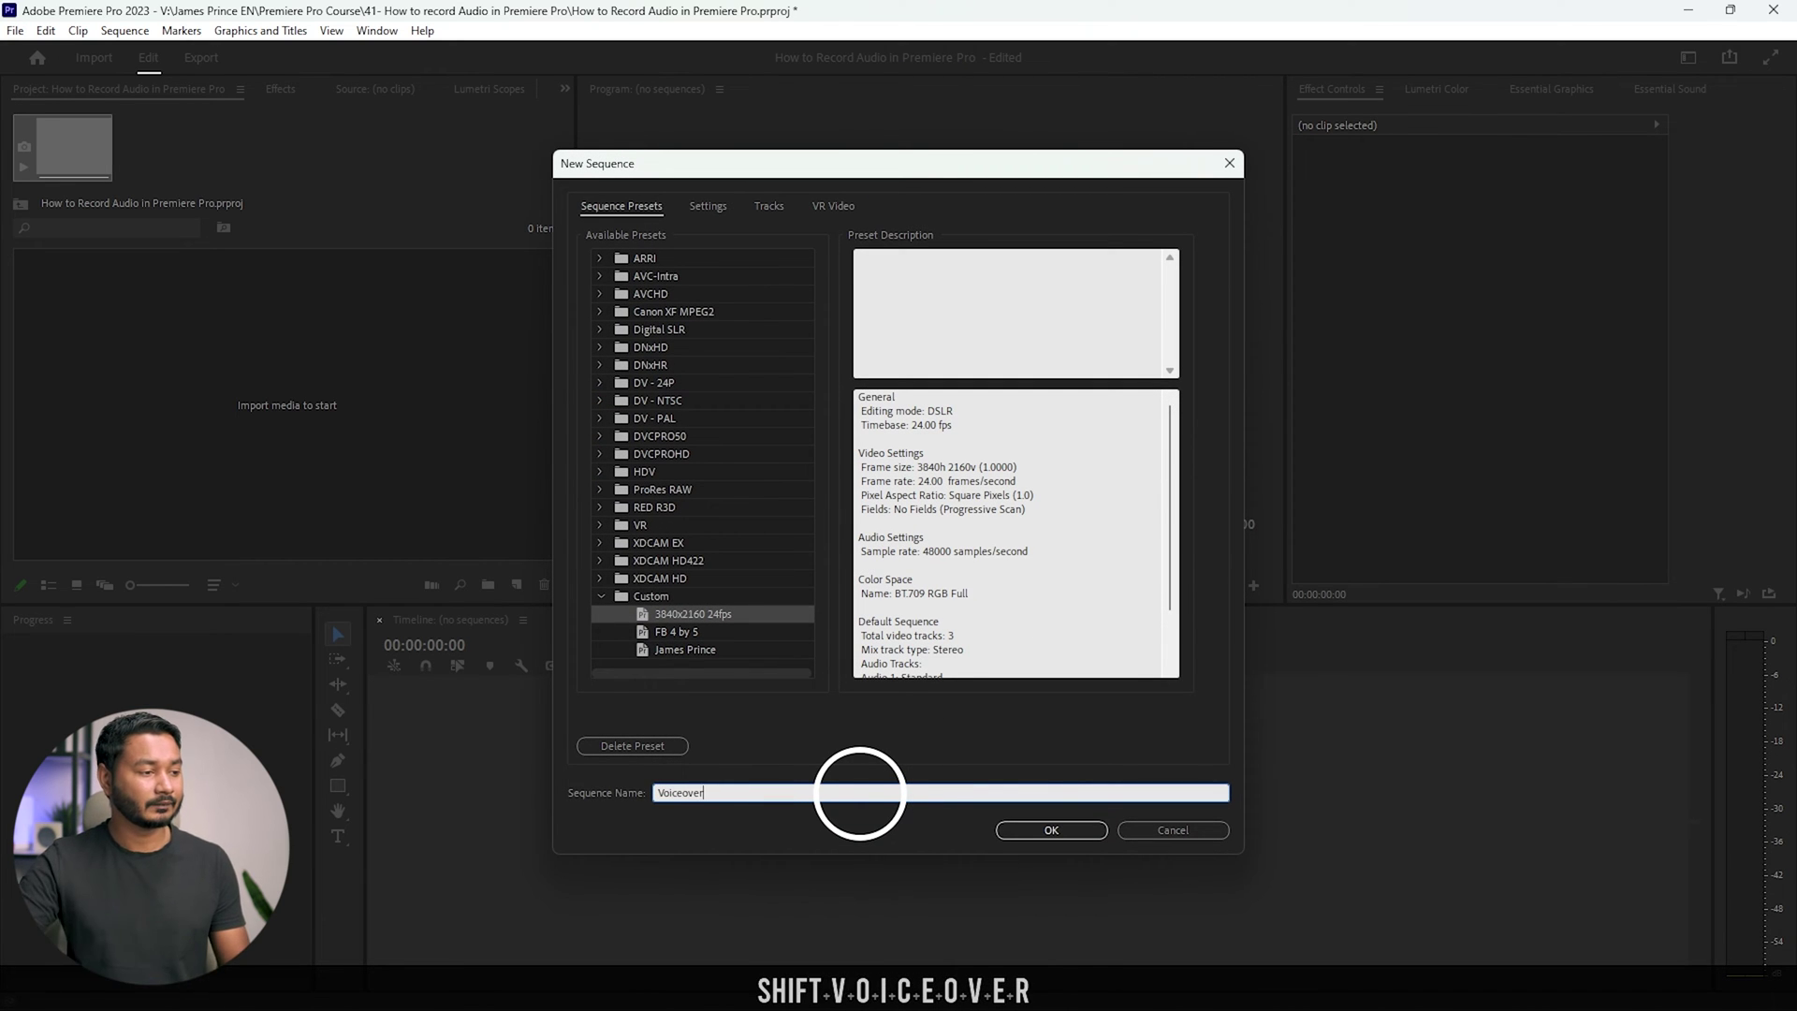
{"action": "left_click", "coordinate": [650, 597]}
{"action": "left_click", "coordinate": [655, 613]}
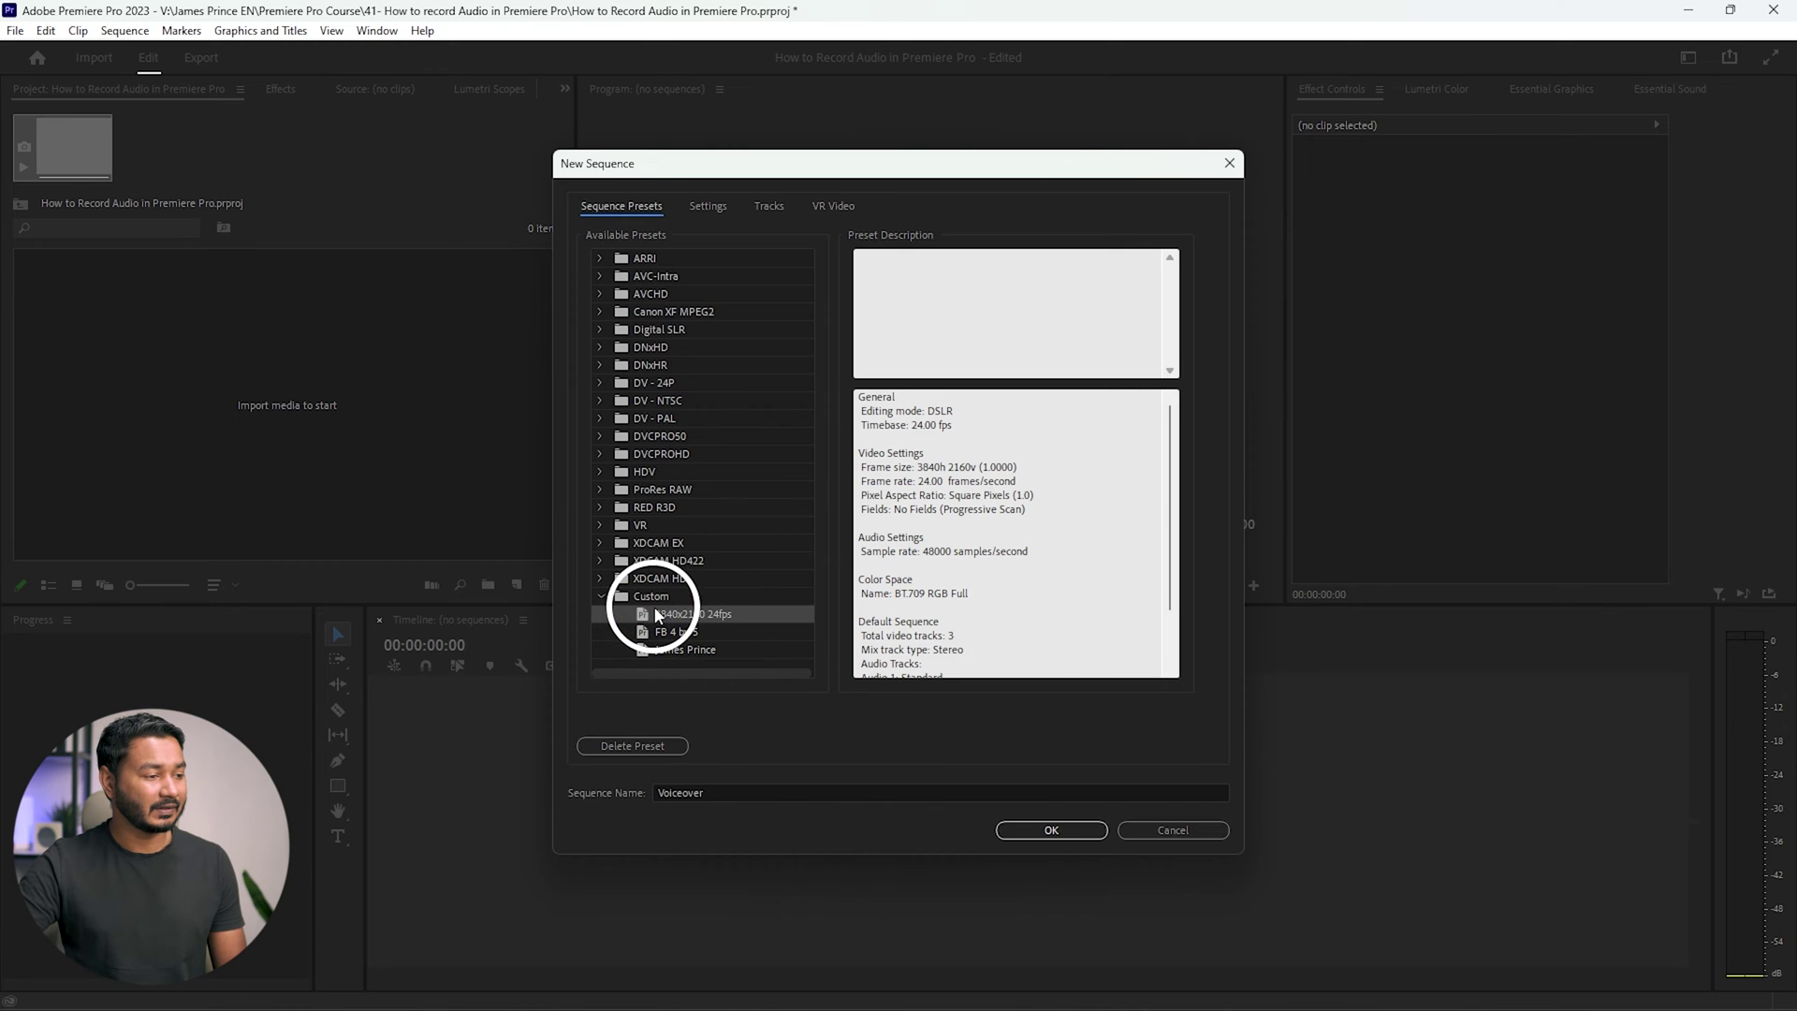
{"action": "left_click", "coordinate": [1051, 830]}
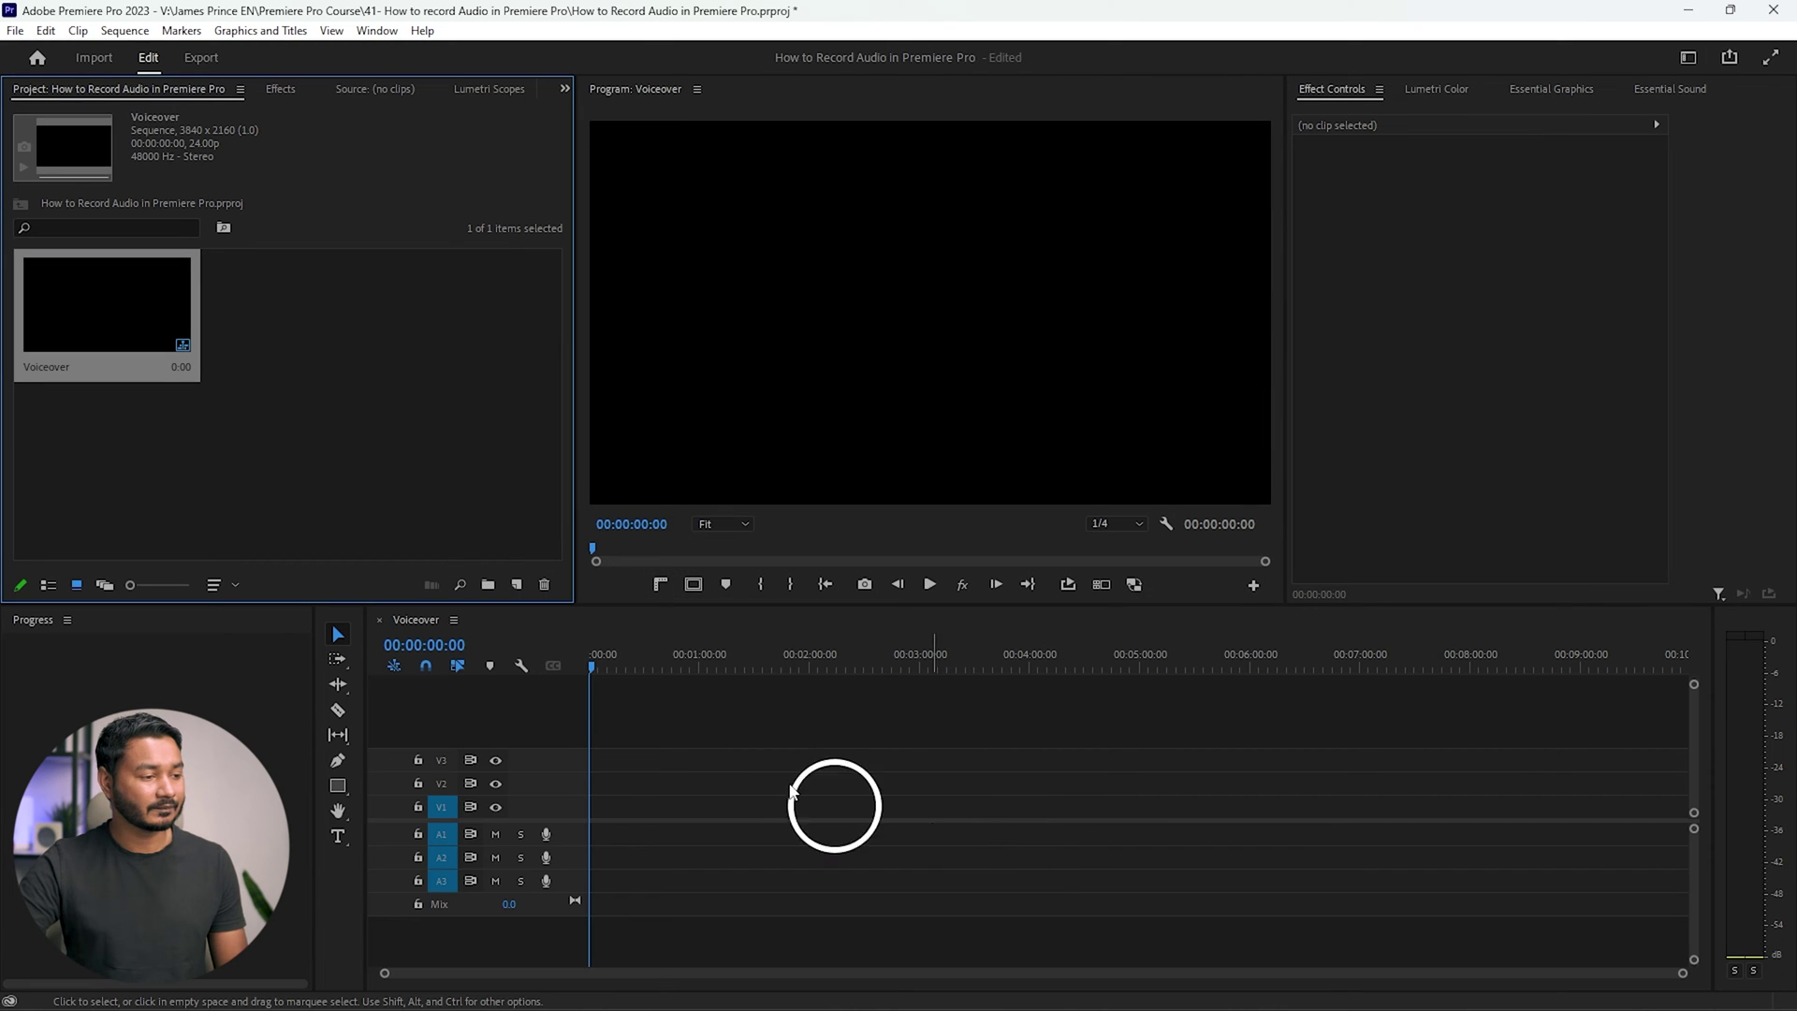
{"action": "left_click_drag", "start_coordinate": [626, 671], "coordinate": [671, 665]}
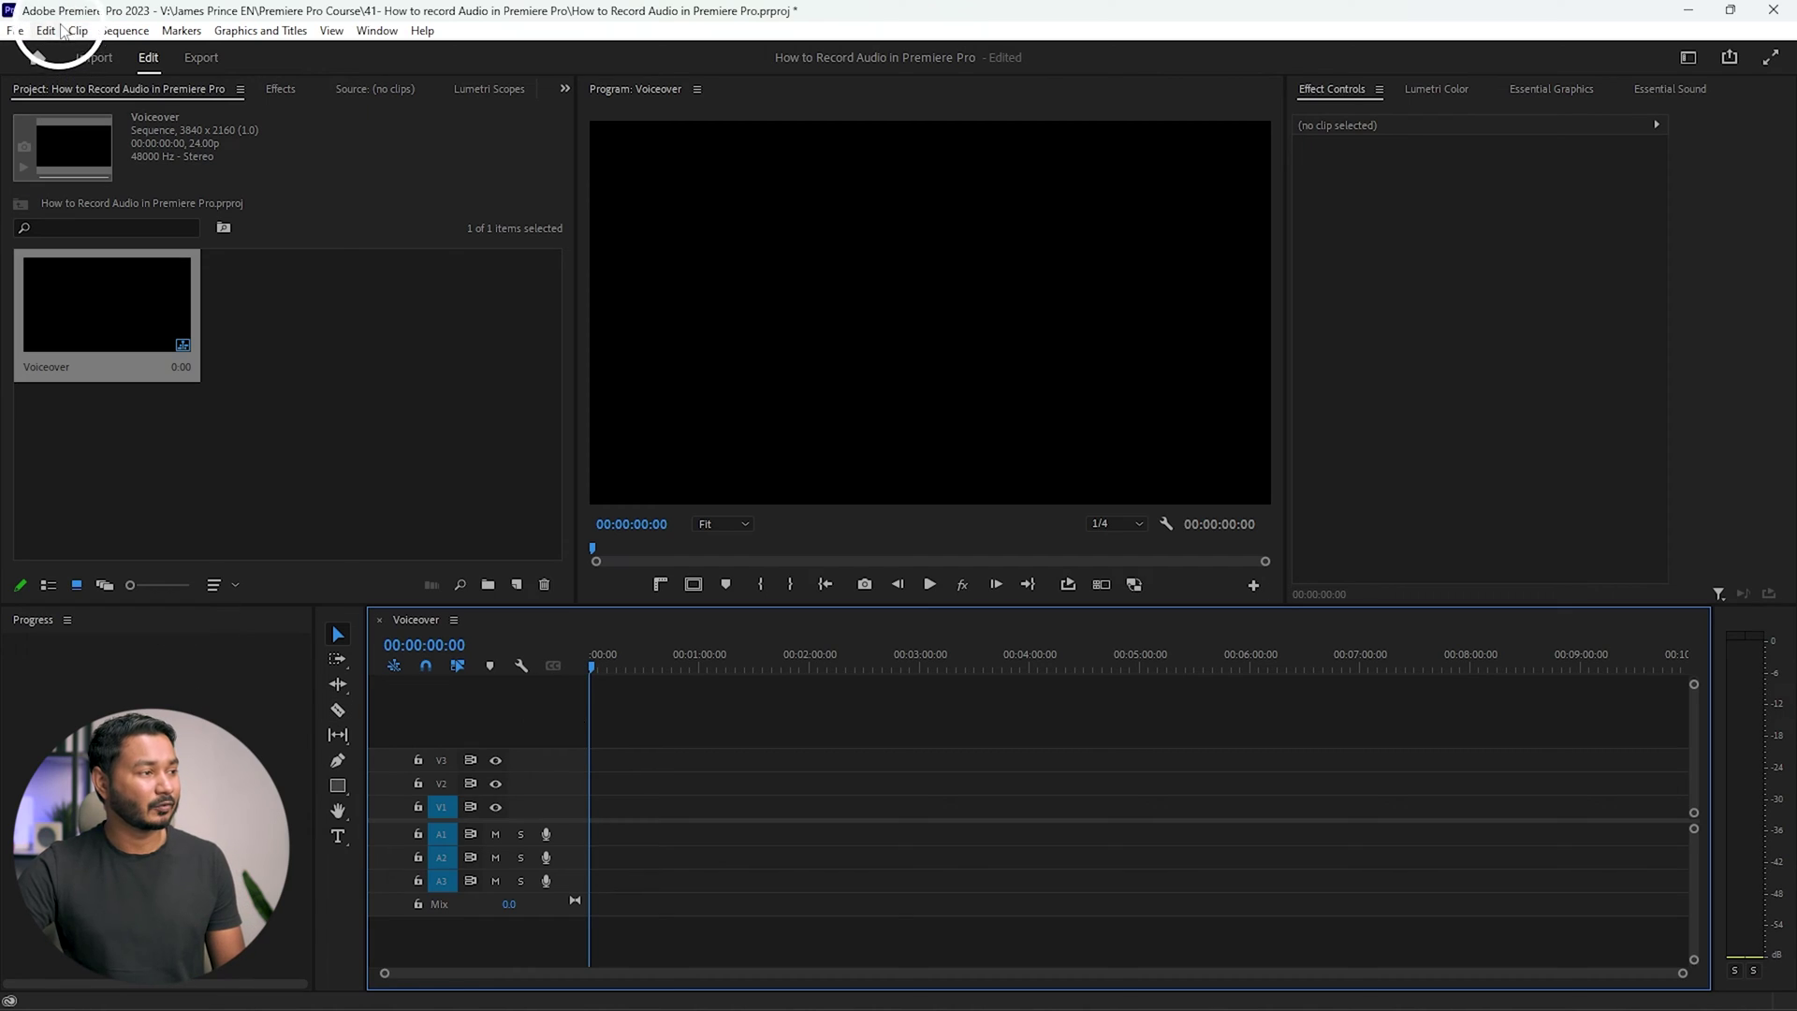
{"action": "left_click", "coordinate": [47, 31]}
Set the fifine Headset as both default input and output in Audio Hardware preferences.
{"action": "left_click", "coordinate": [187, 681]}
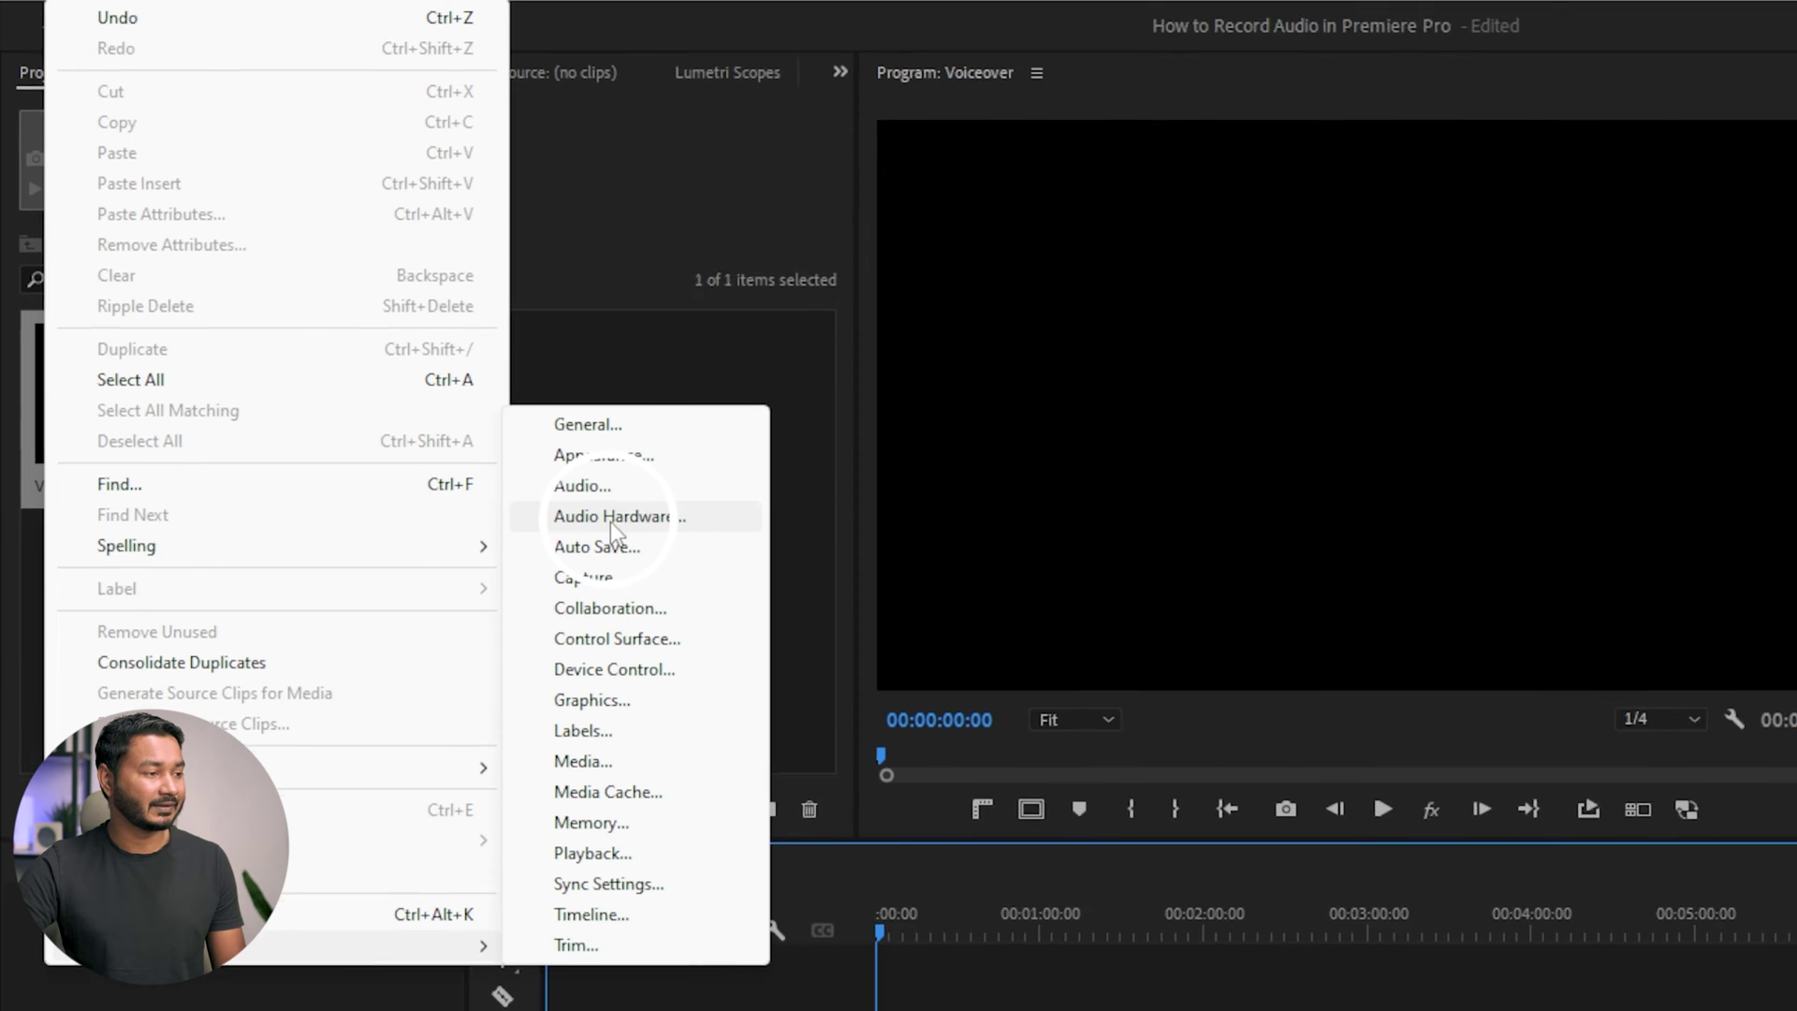
{"action": "left_click", "coordinate": [615, 526]}
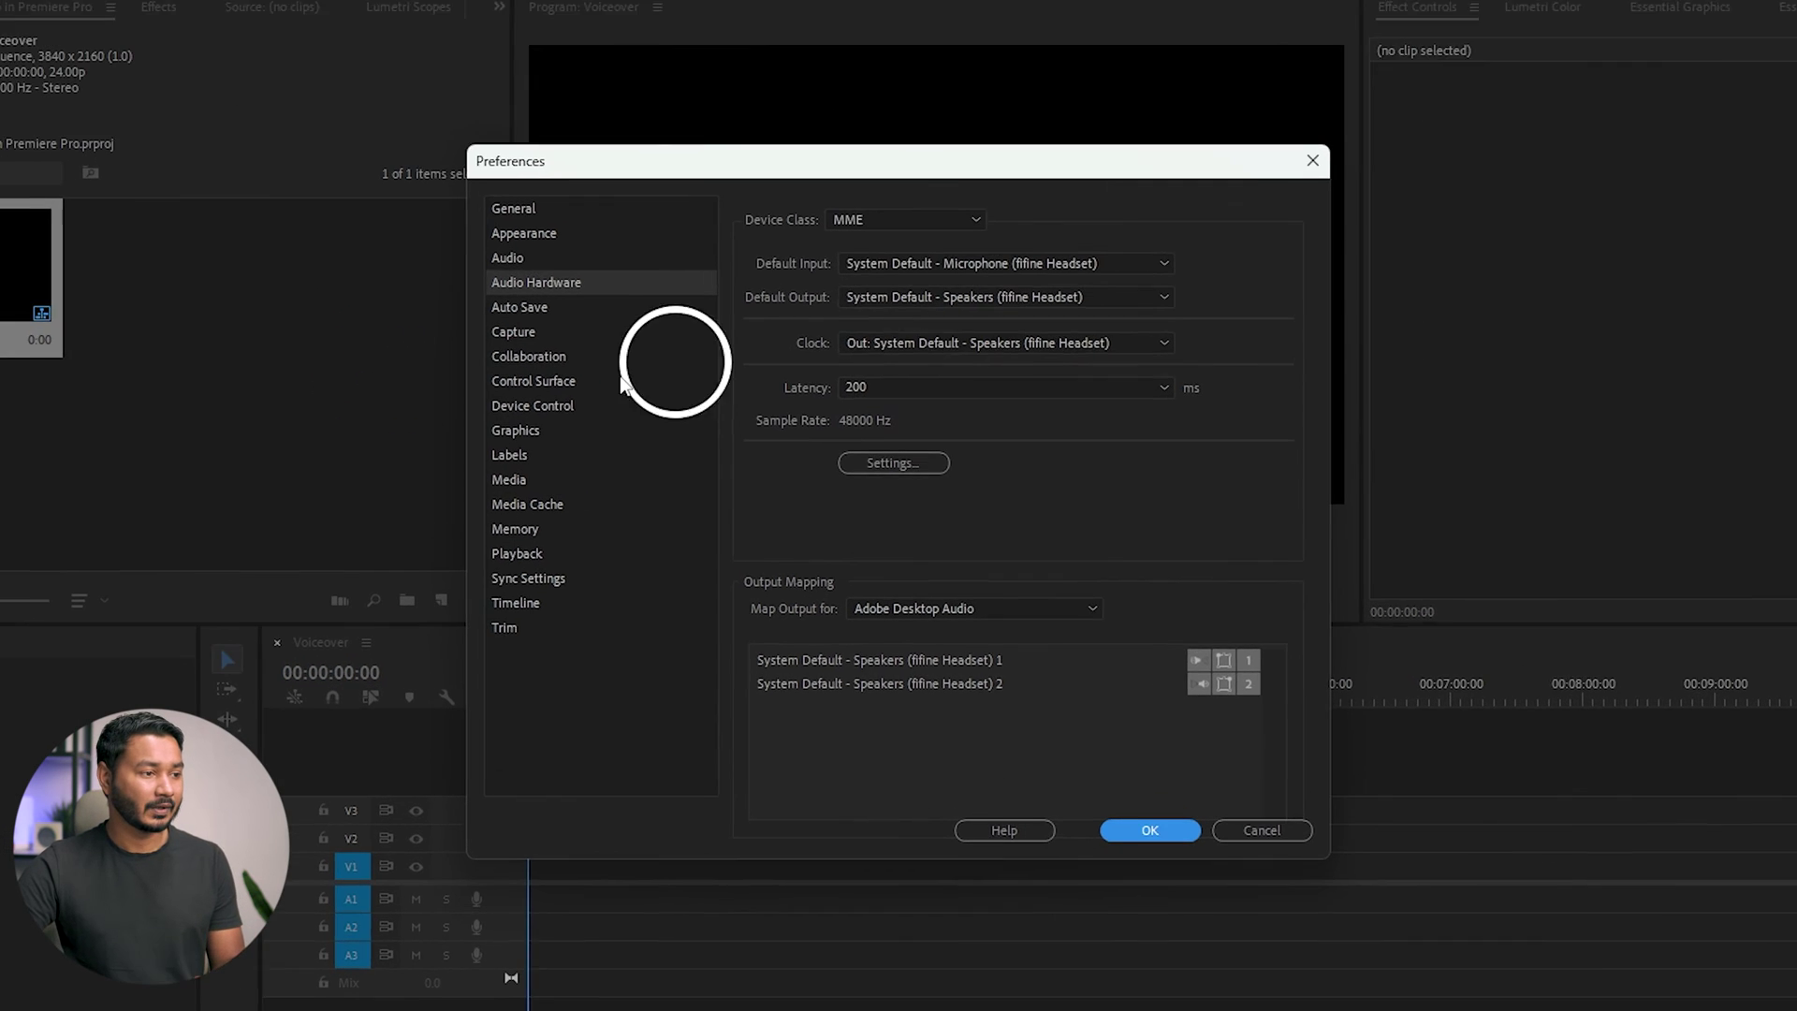
{"action": "left_click", "coordinate": [889, 253]}
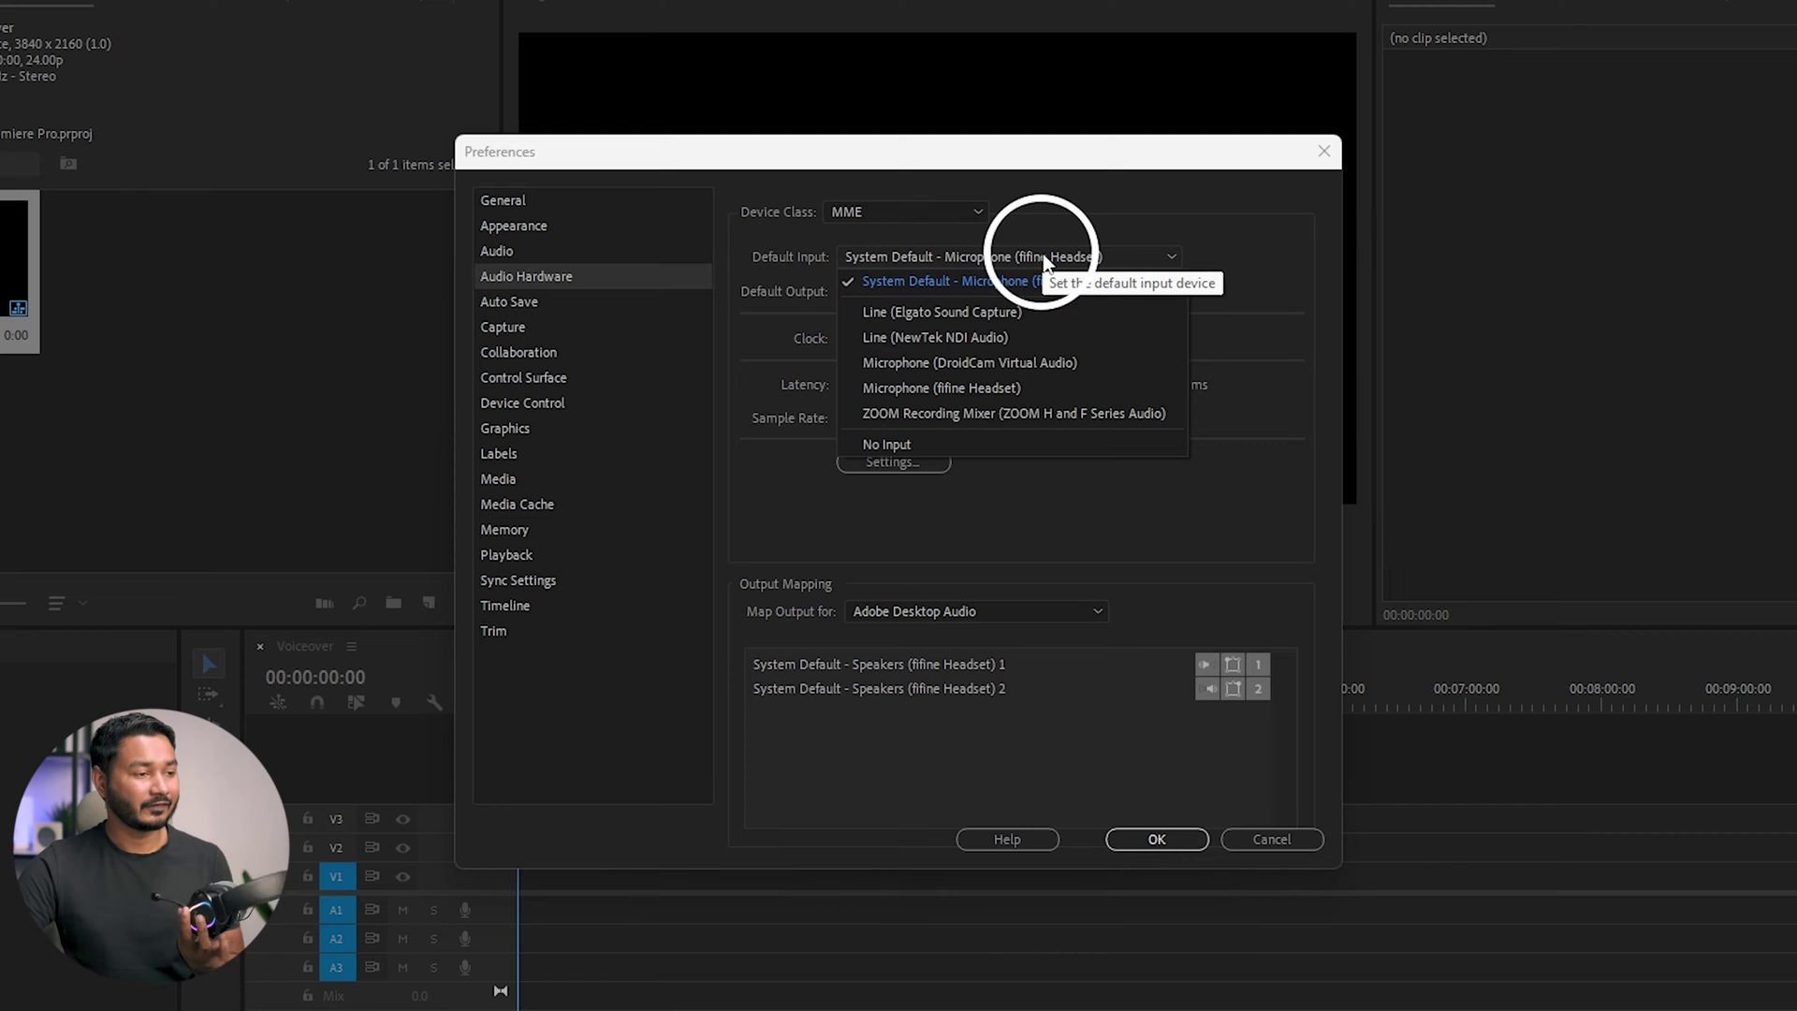
{"action": "left_click", "coordinate": [1025, 389]}
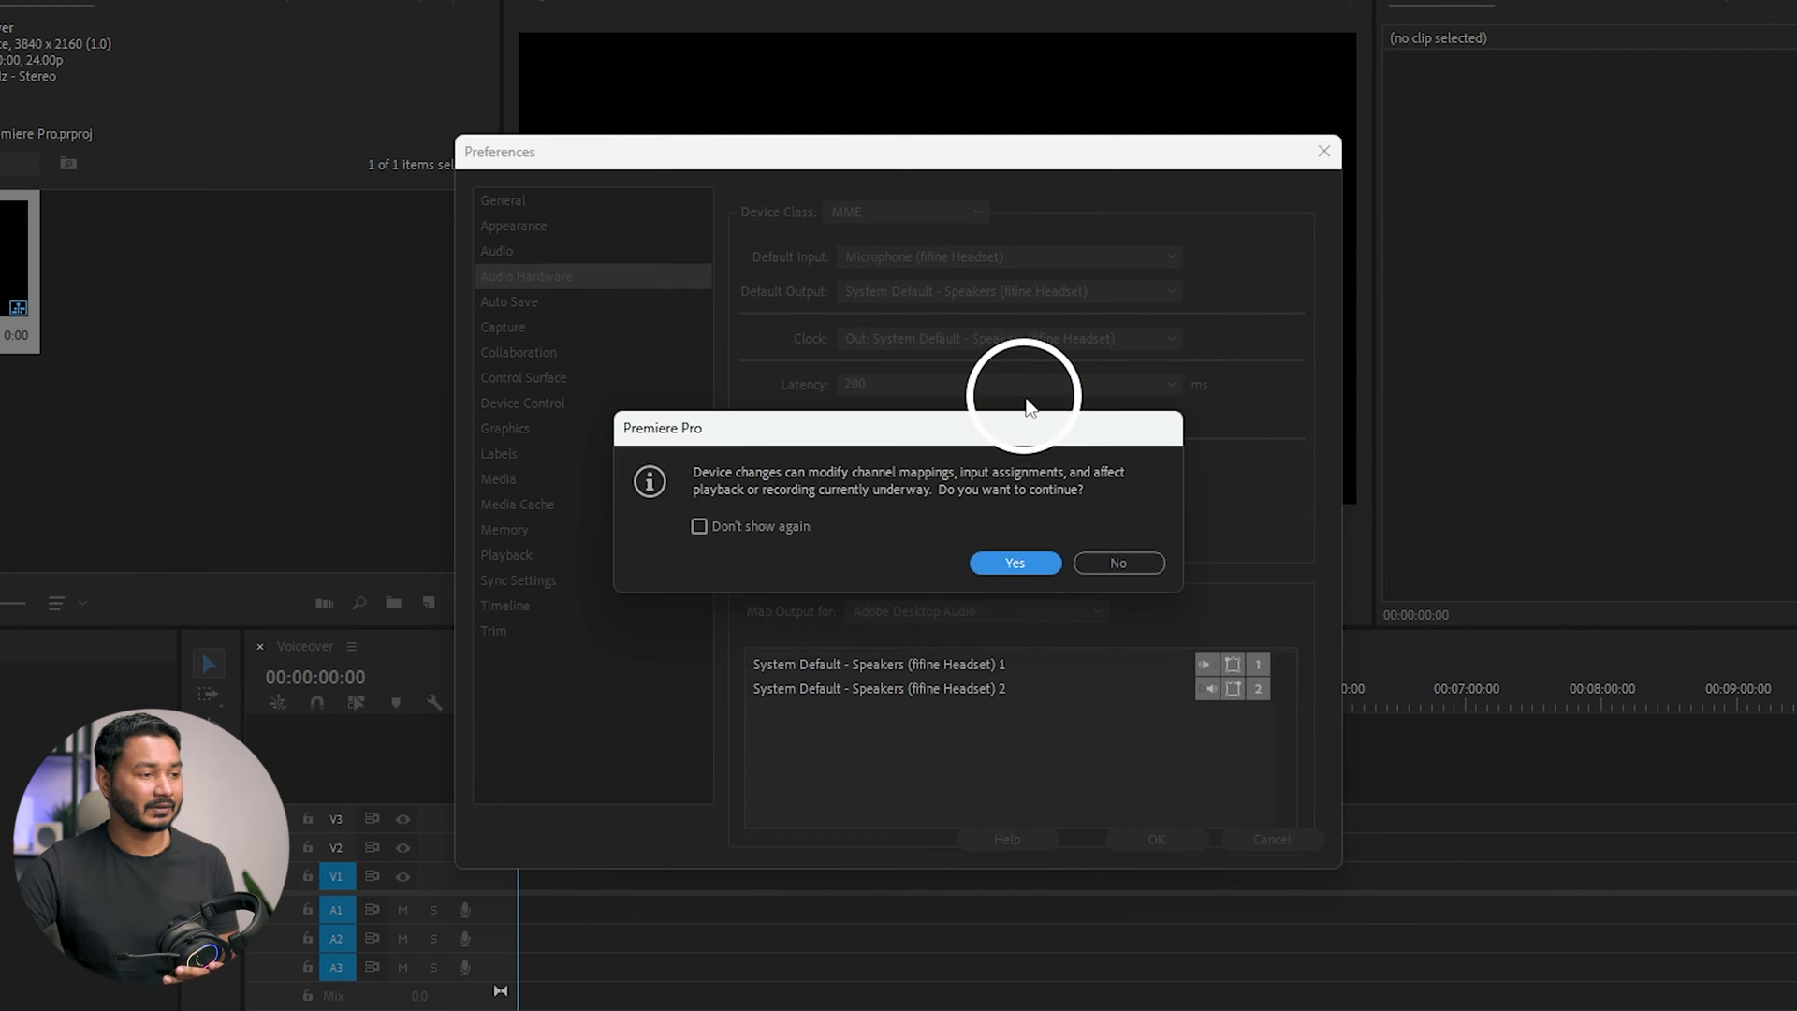
{"action": "left_click", "coordinate": [1020, 561]}
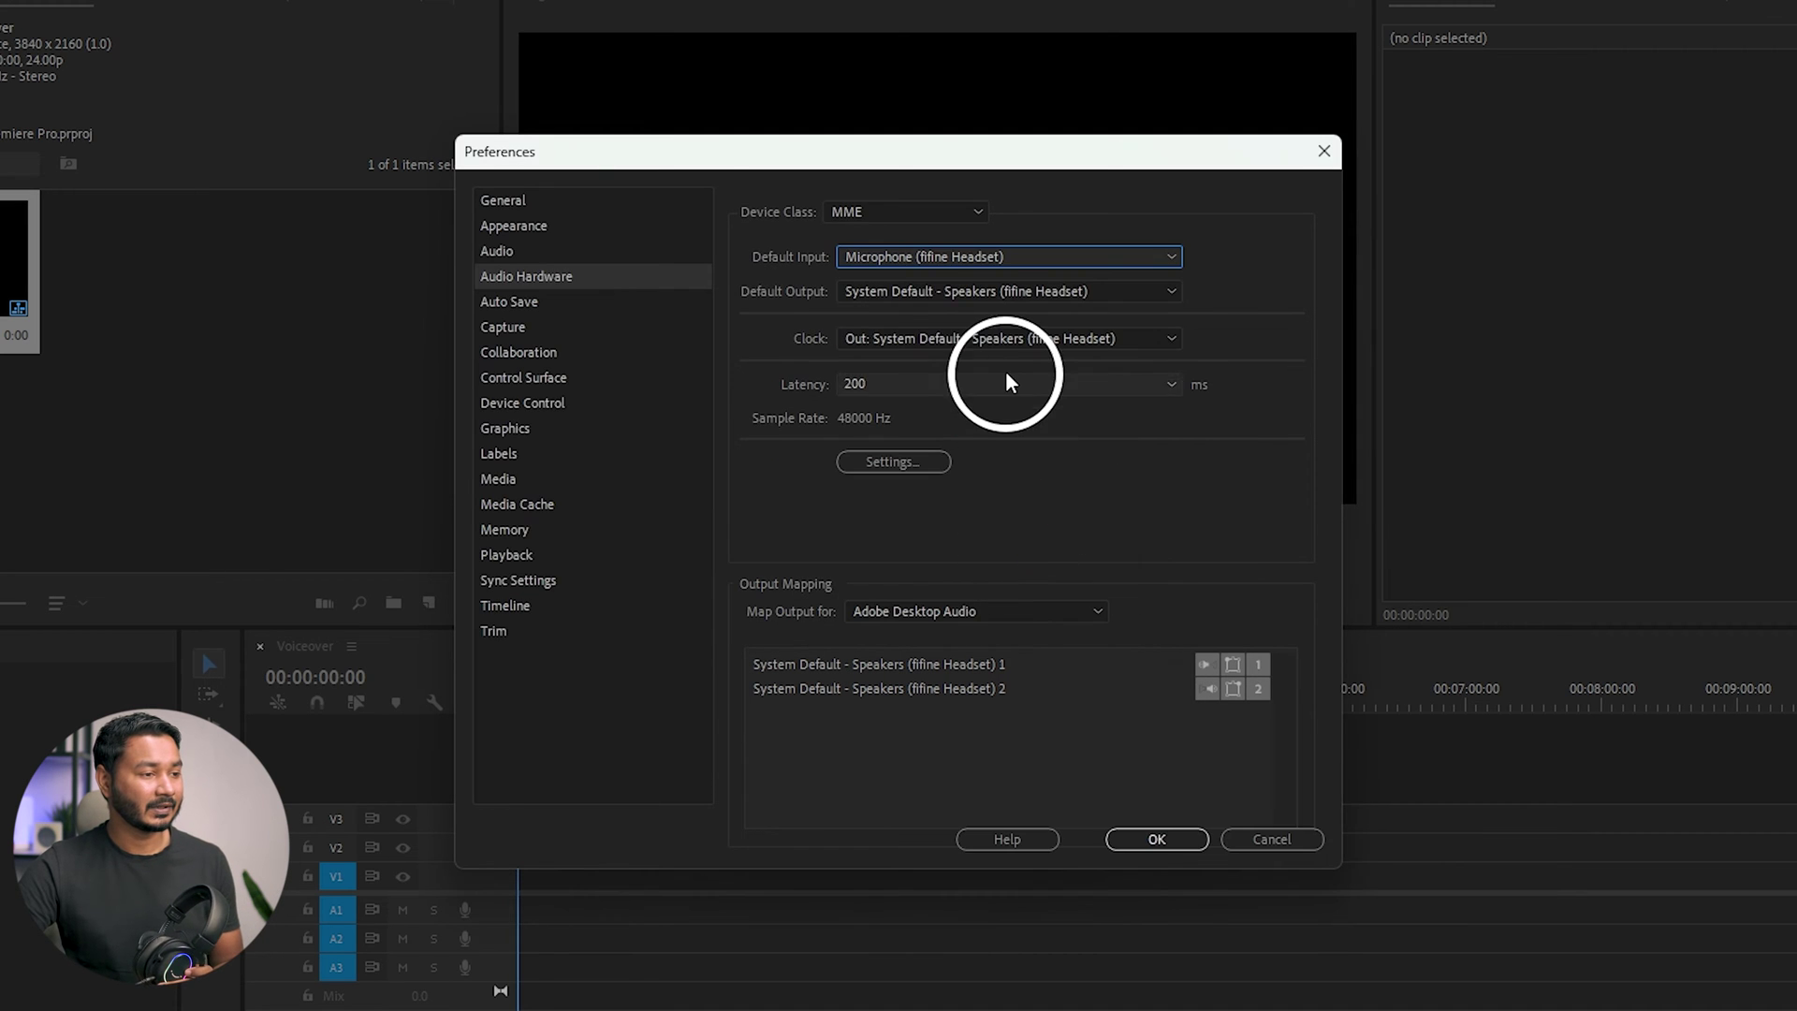
{"action": "left_click", "coordinate": [931, 293]}
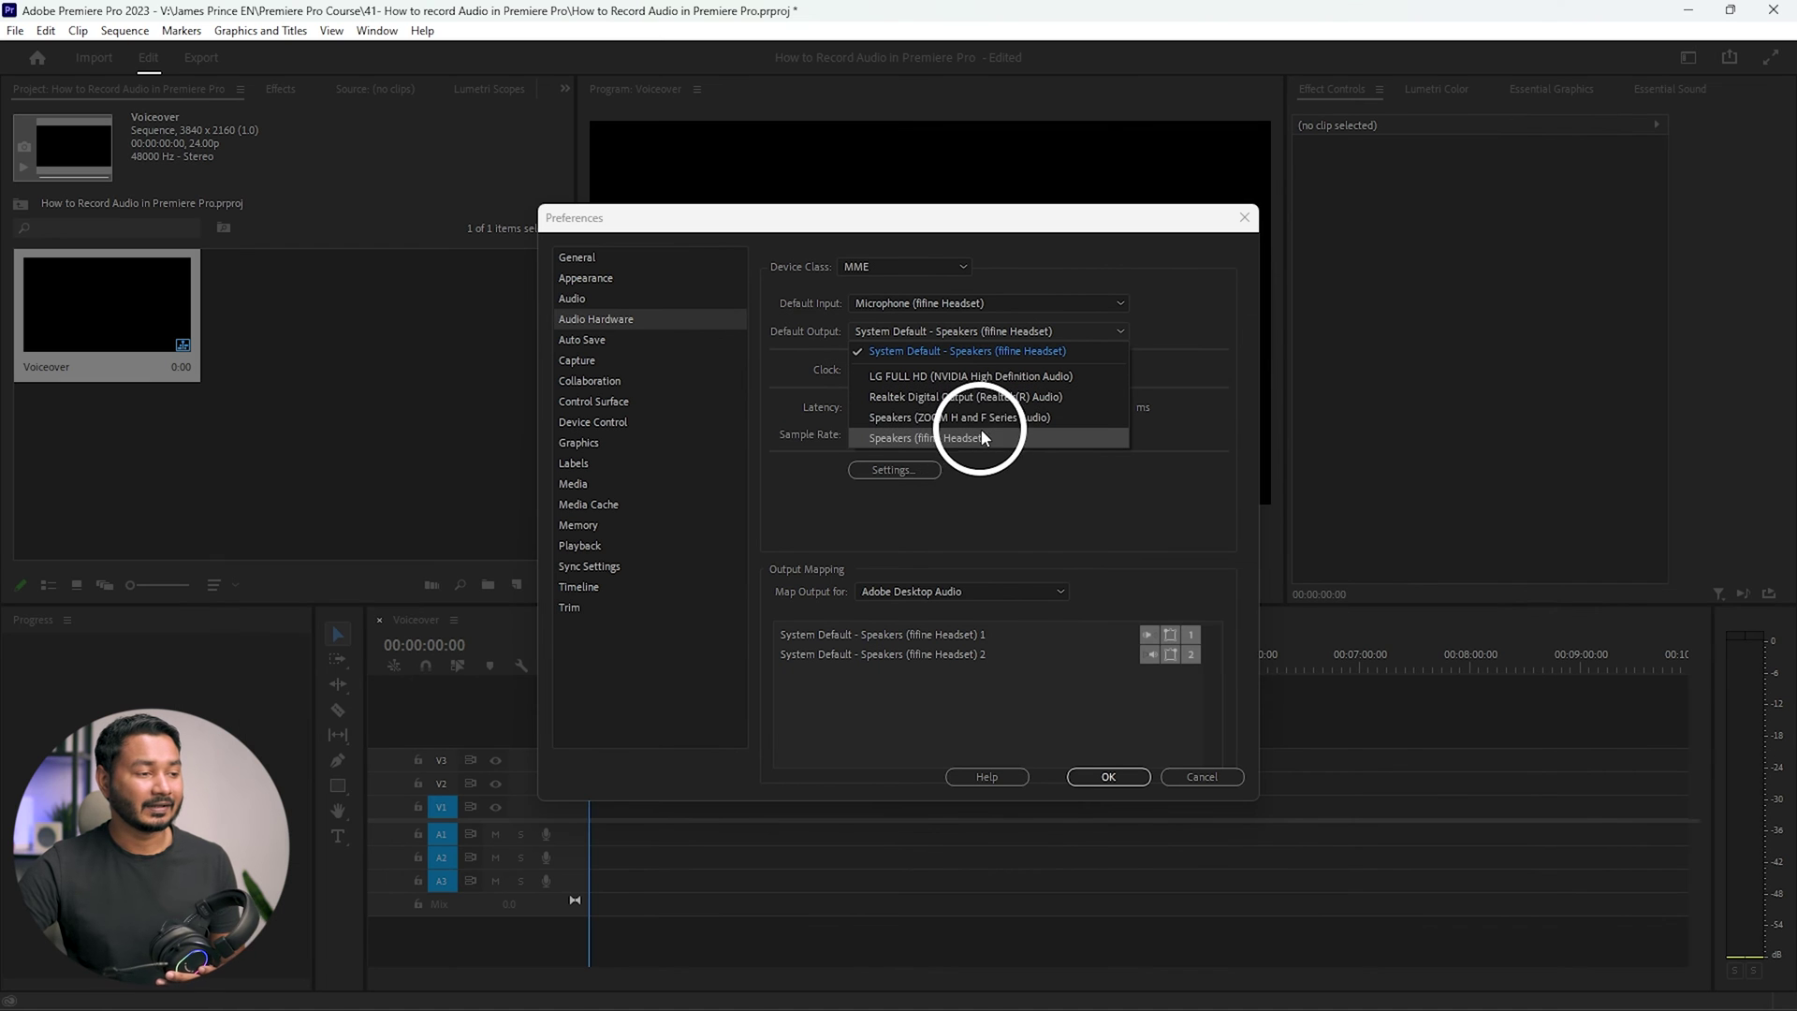
{"action": "left_click", "coordinate": [951, 438]}
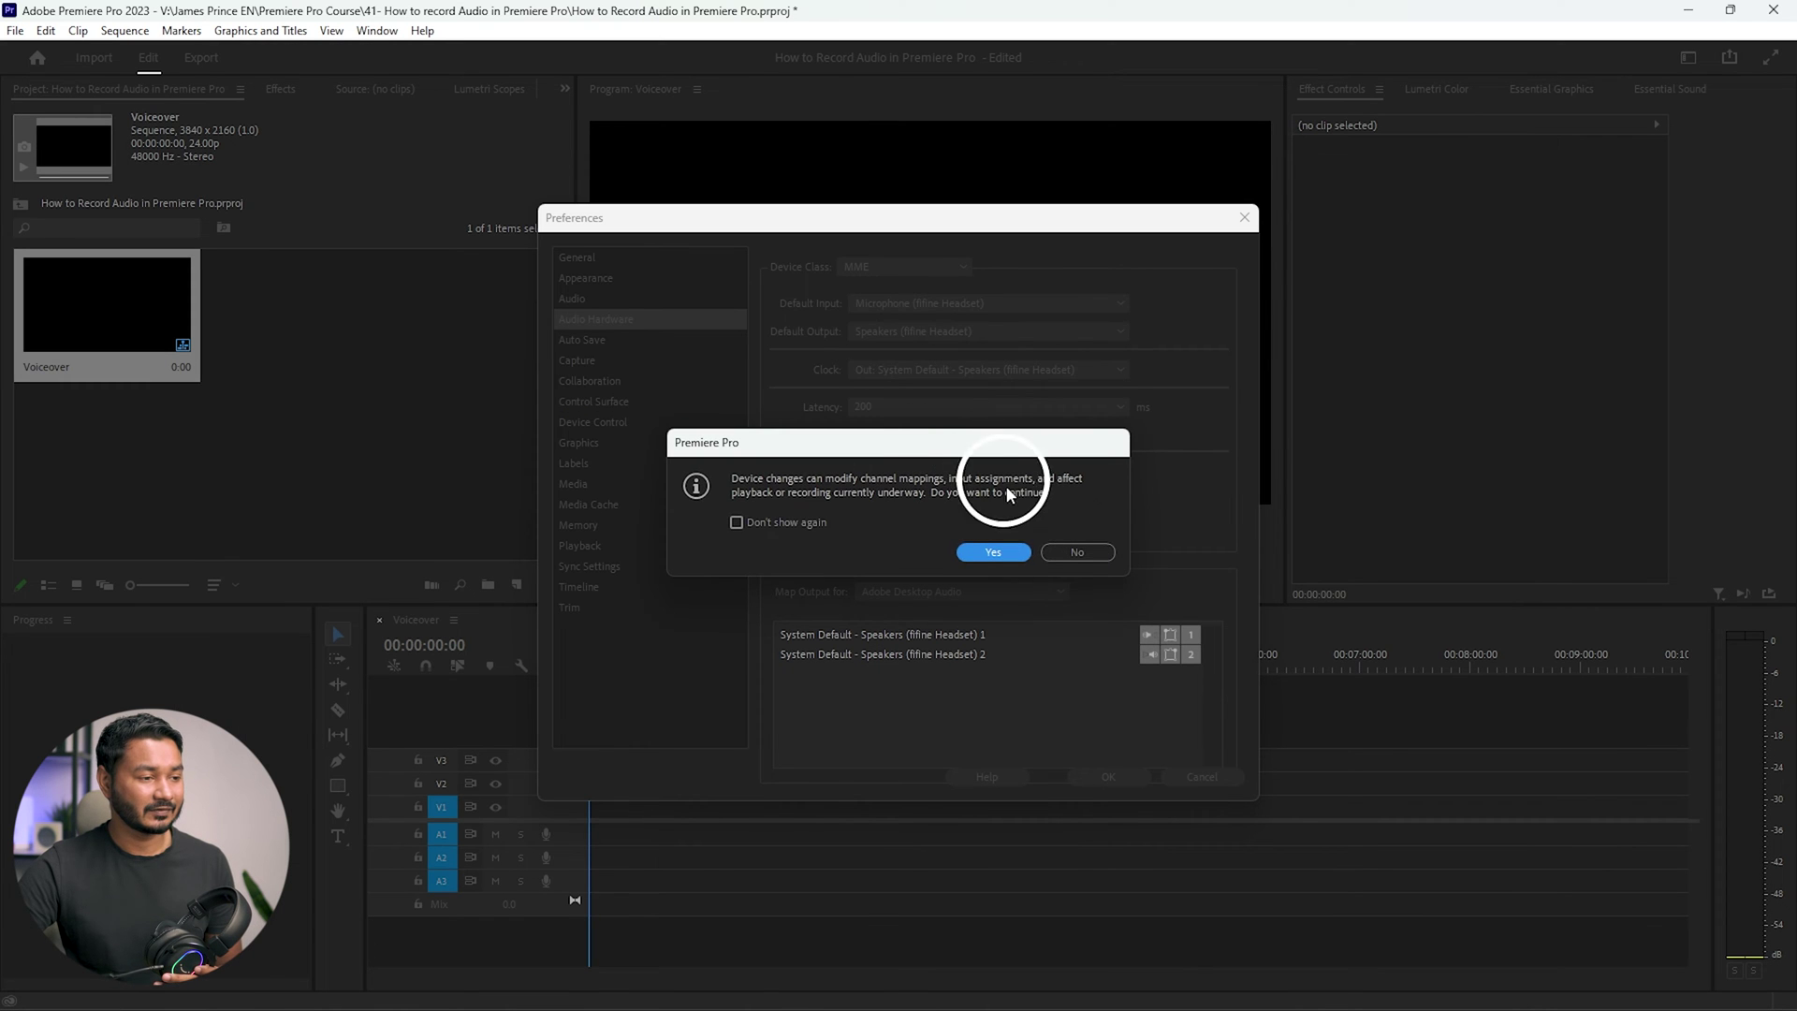
{"action": "left_click", "coordinate": [1000, 559]}
{"action": "left_click", "coordinate": [1097, 776]}
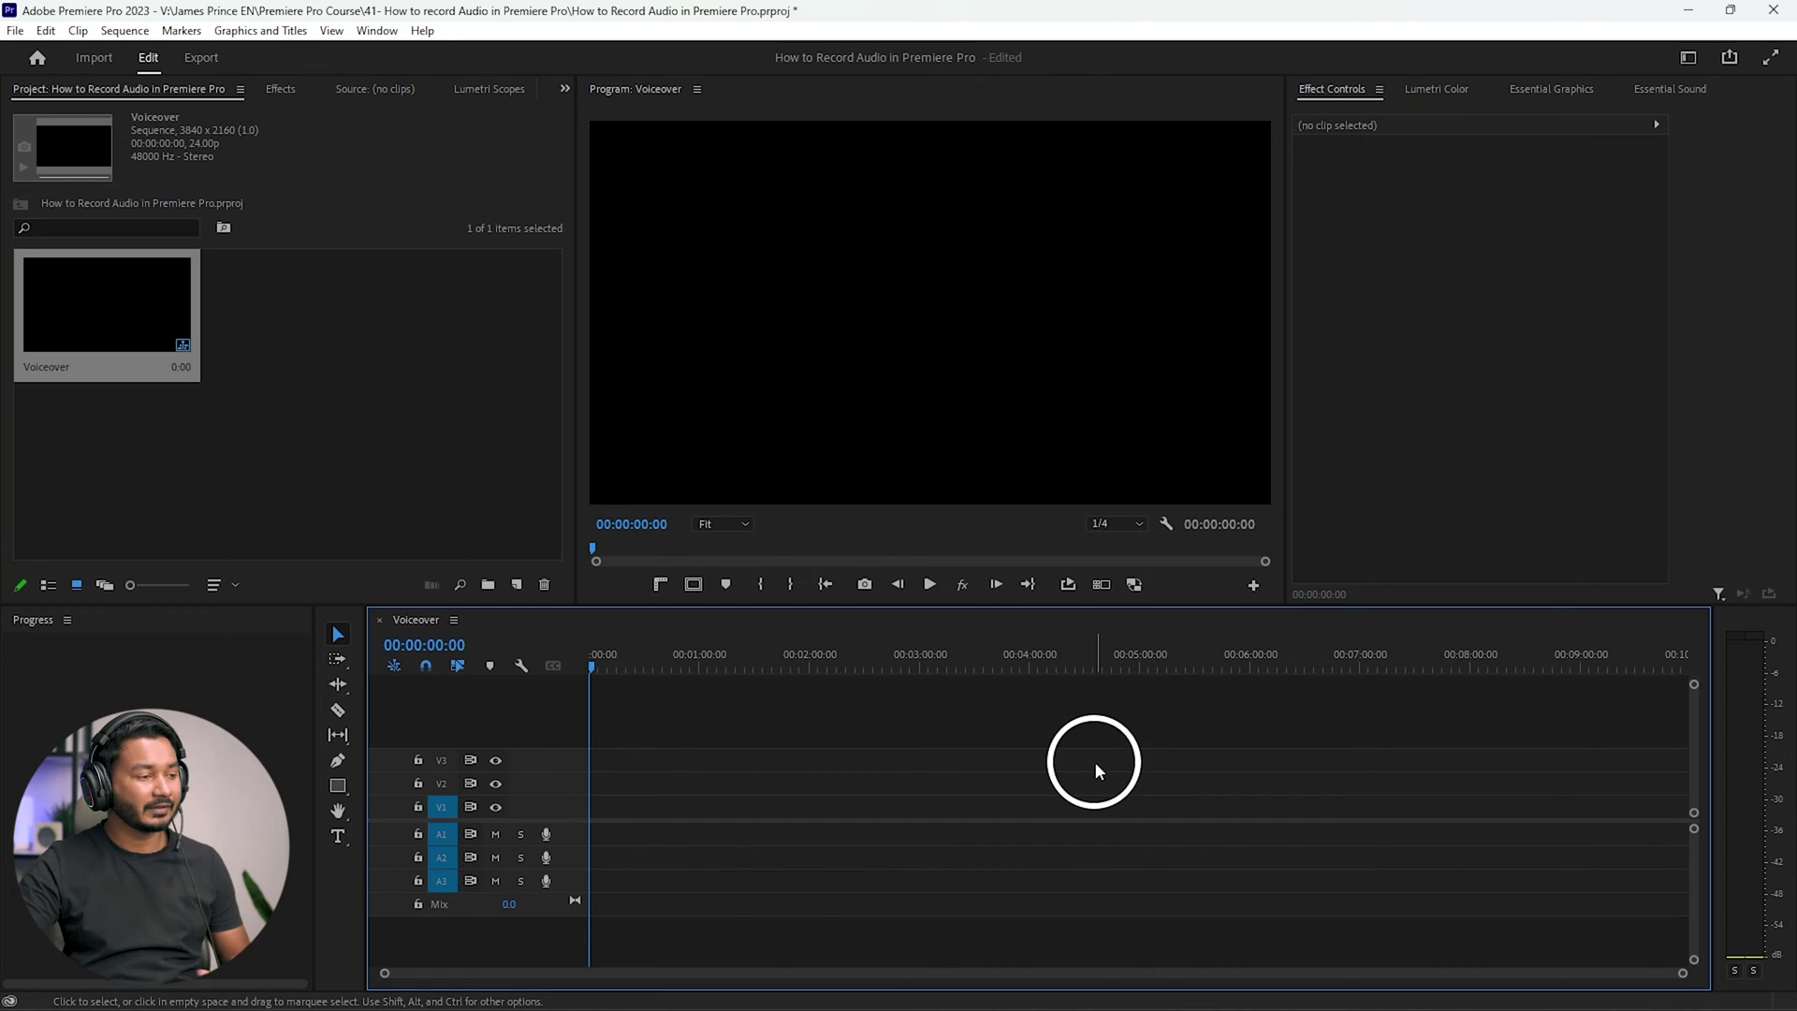
Expand the A1 track, open its Voice-Over Record Settings, and save the project.
{"action": "double_click", "coordinate": [569, 830]}
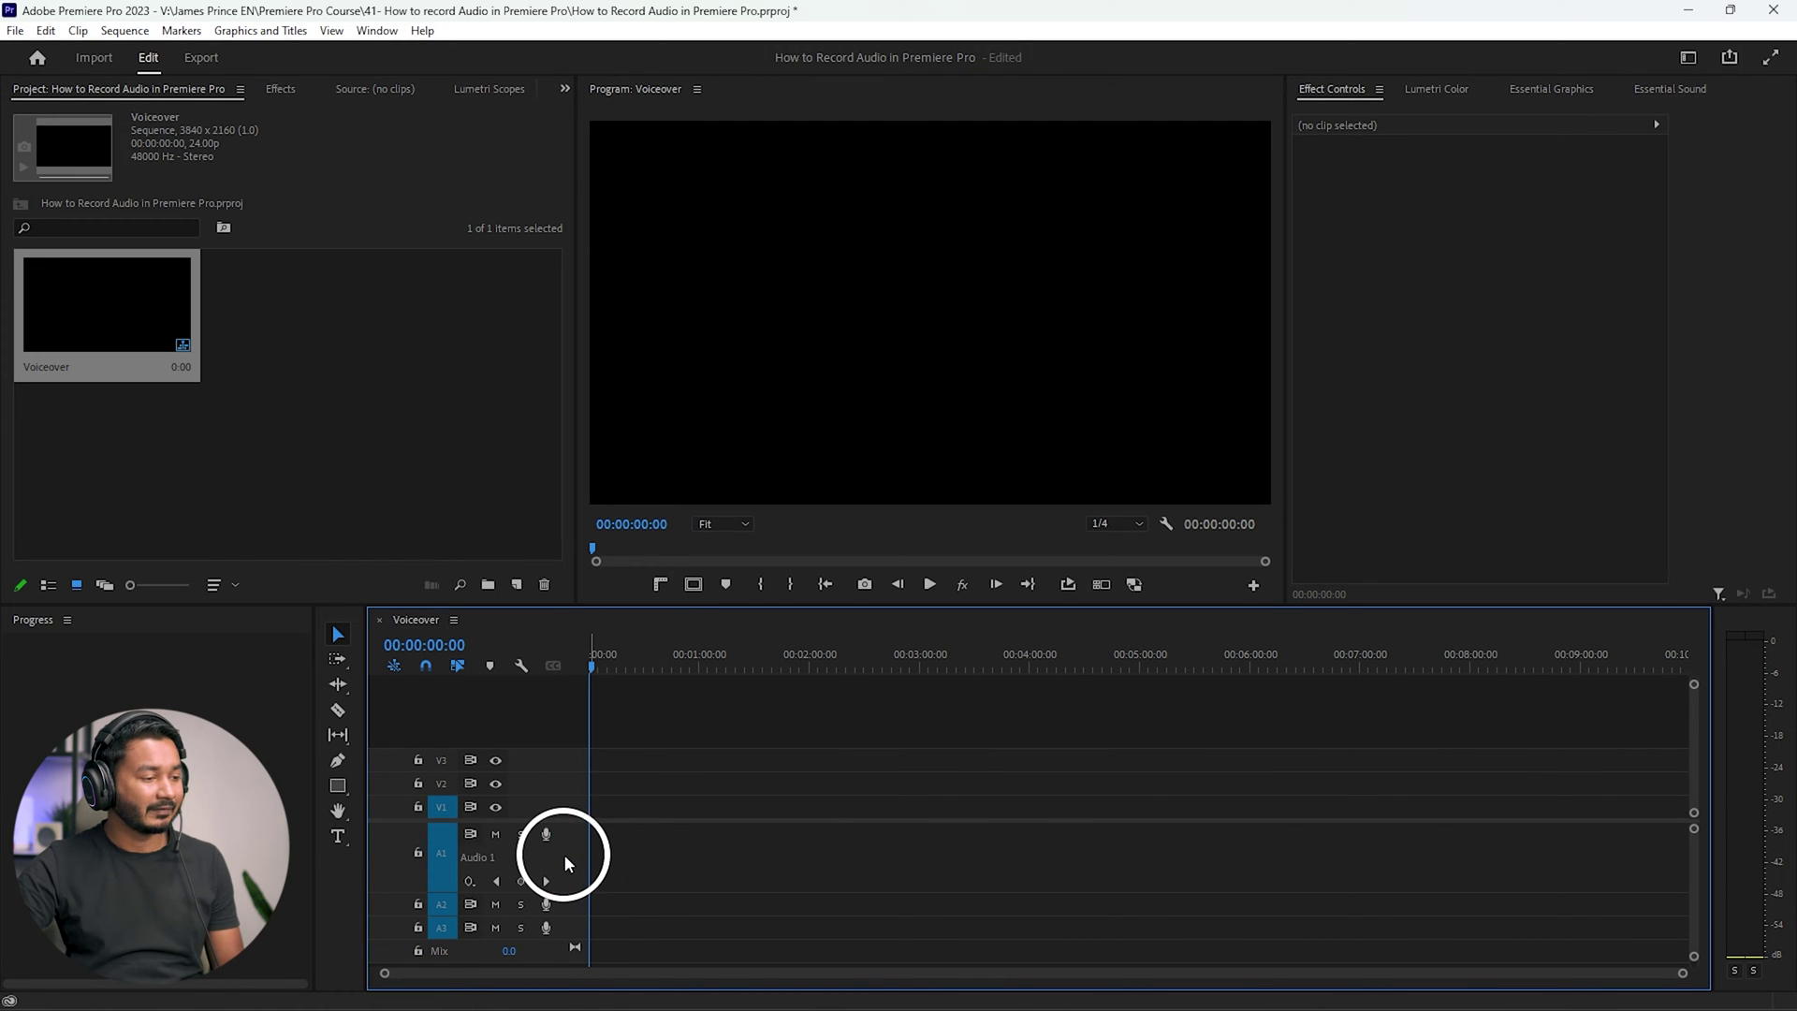
{"action": "right_click", "coordinate": [563, 854]}
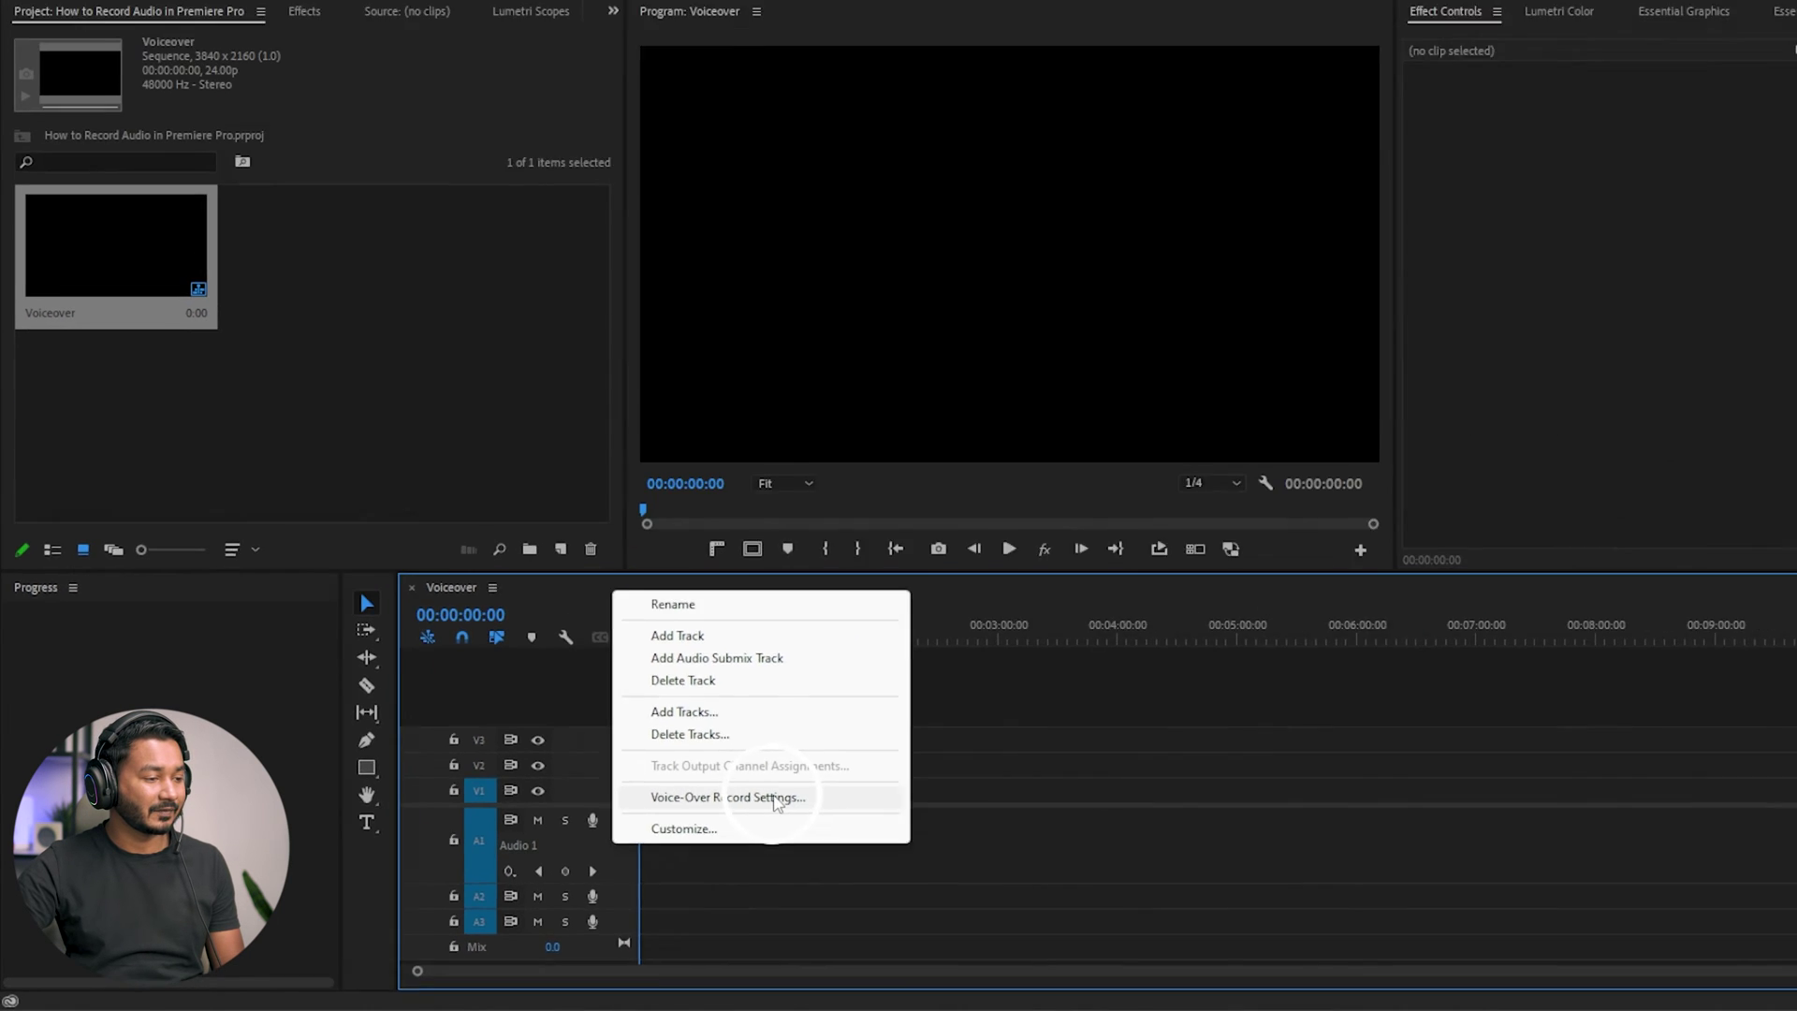
{"action": "left_click", "coordinate": [1071, 717]}
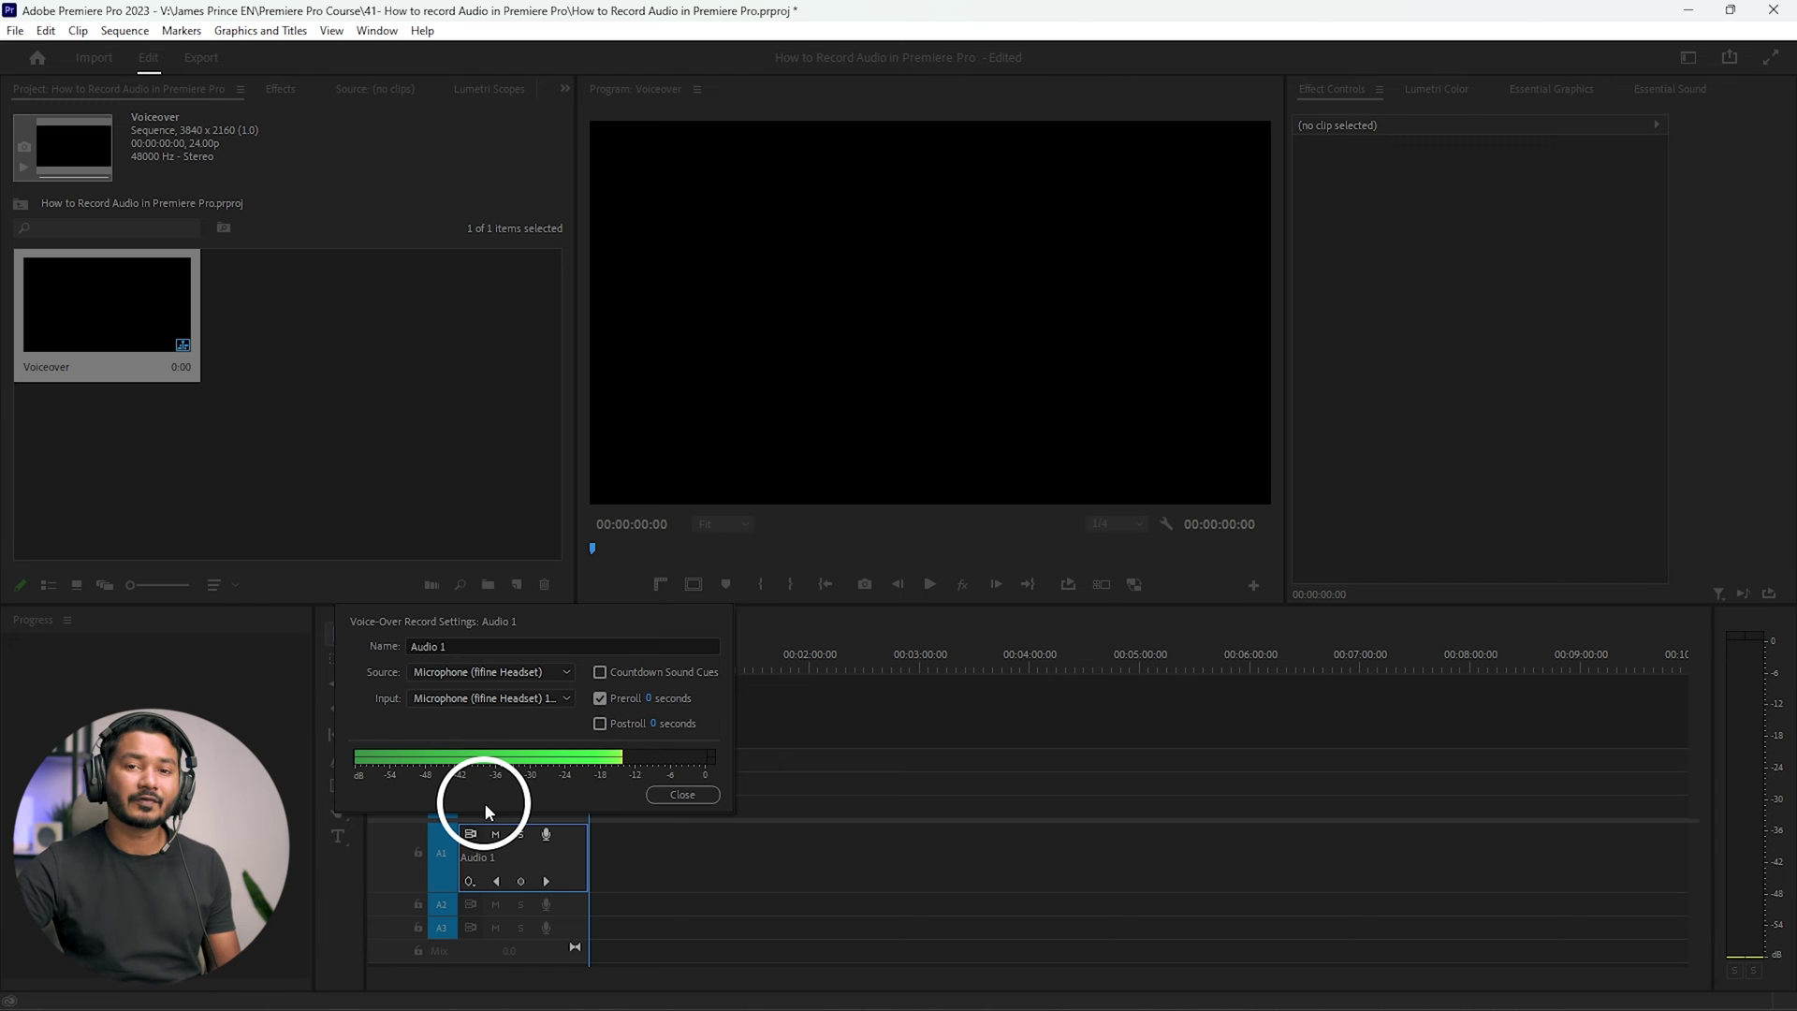
{"action": "key", "text": "ctrl+s"}
Keep the fifine Headset microphone as source, leave countdown cues off, and enable preroll.
{"action": "left_click", "coordinate": [489, 669]}
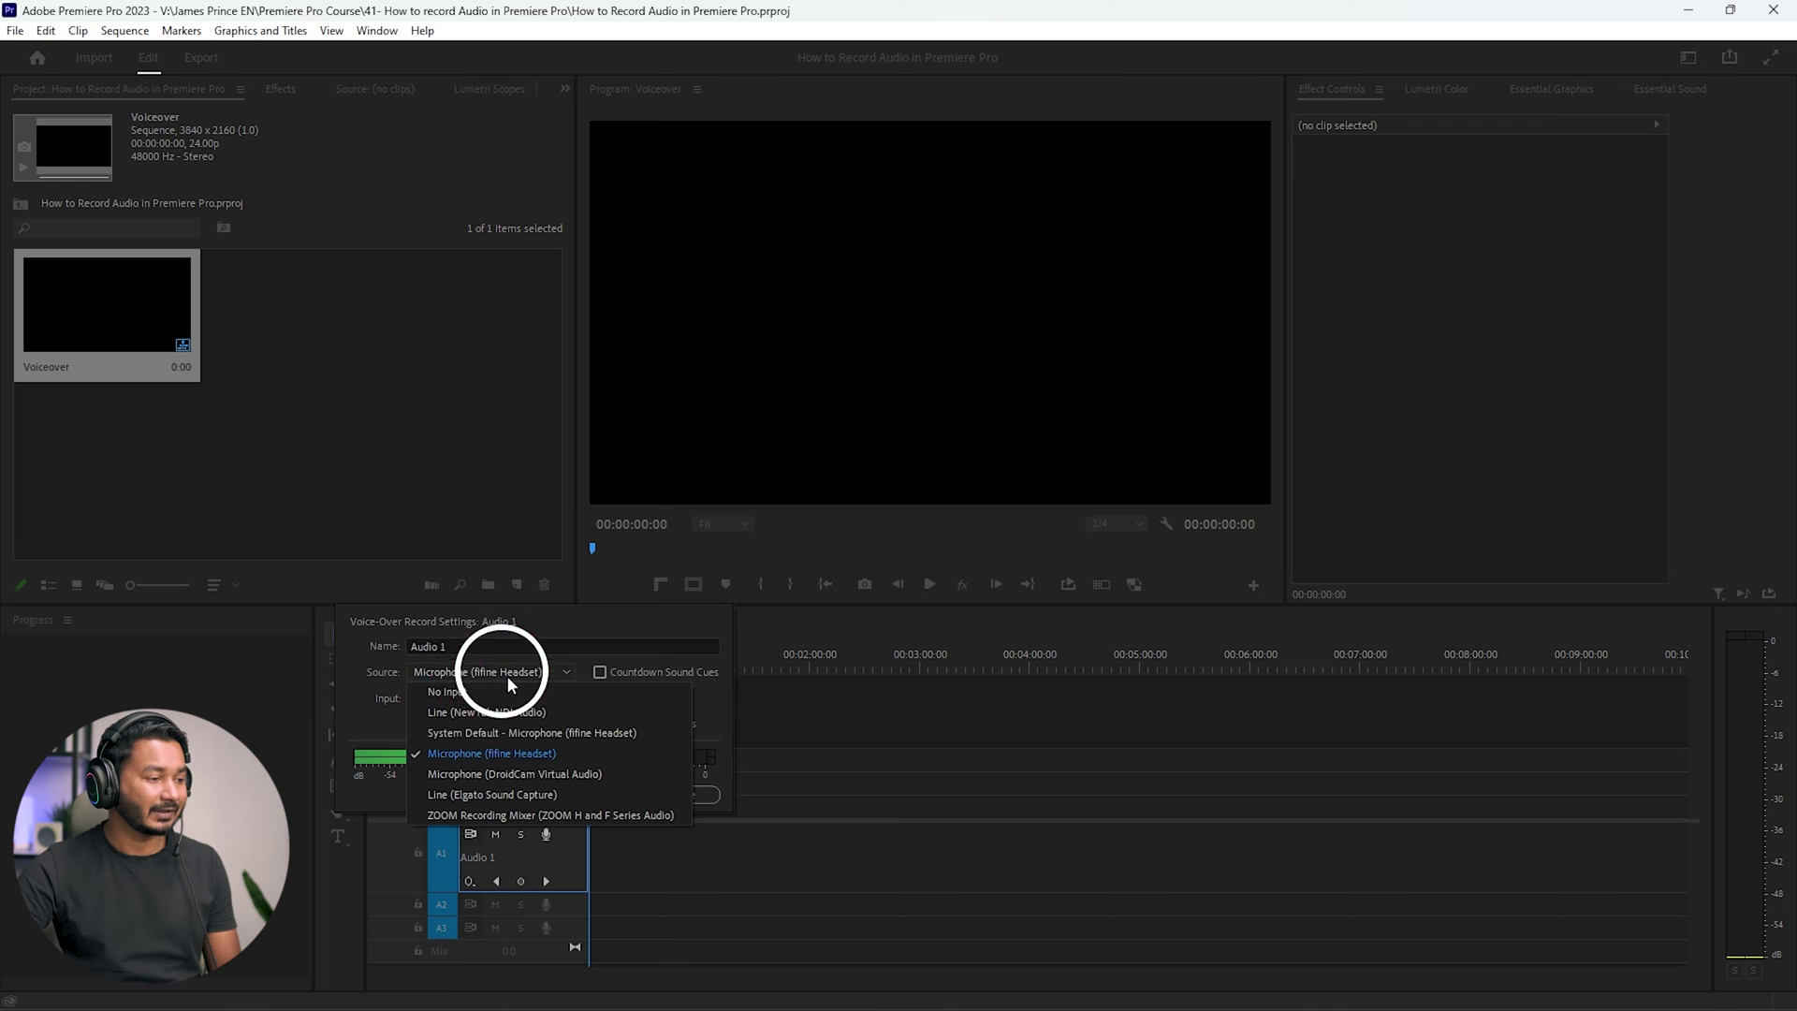
{"action": "left_click", "coordinate": [524, 764]}
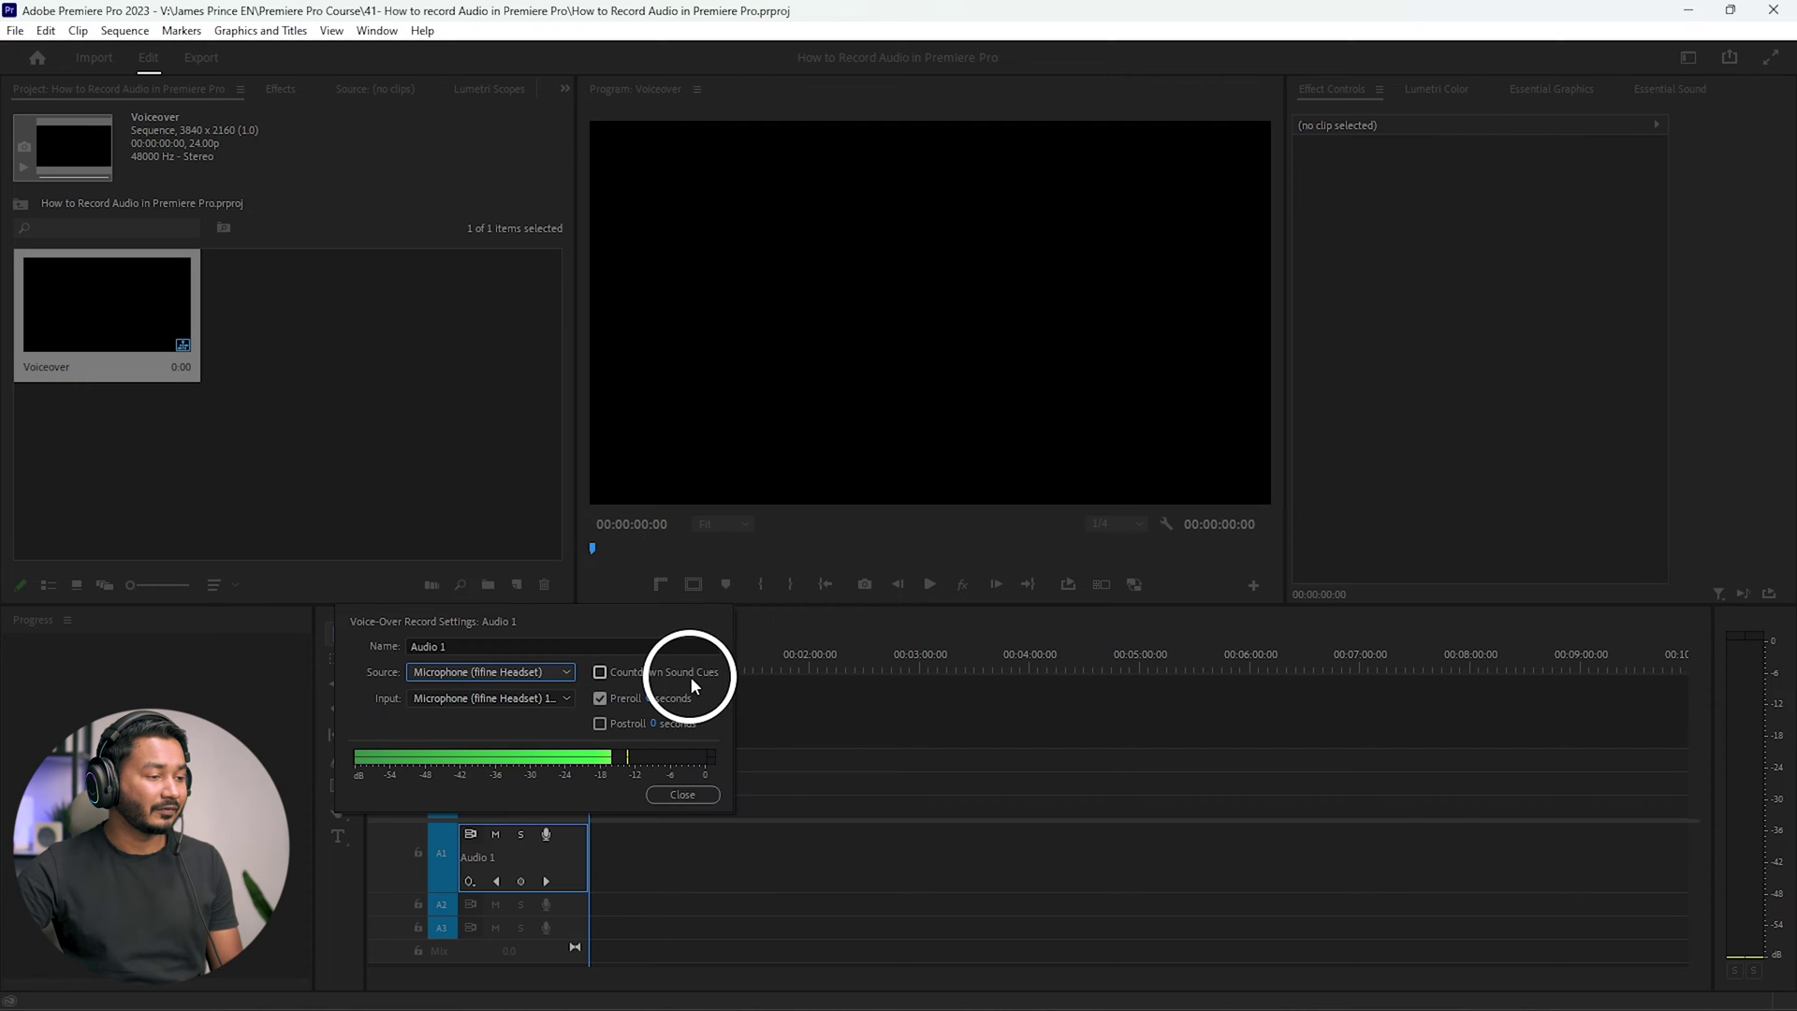
{"action": "left_click", "coordinate": [608, 673]}
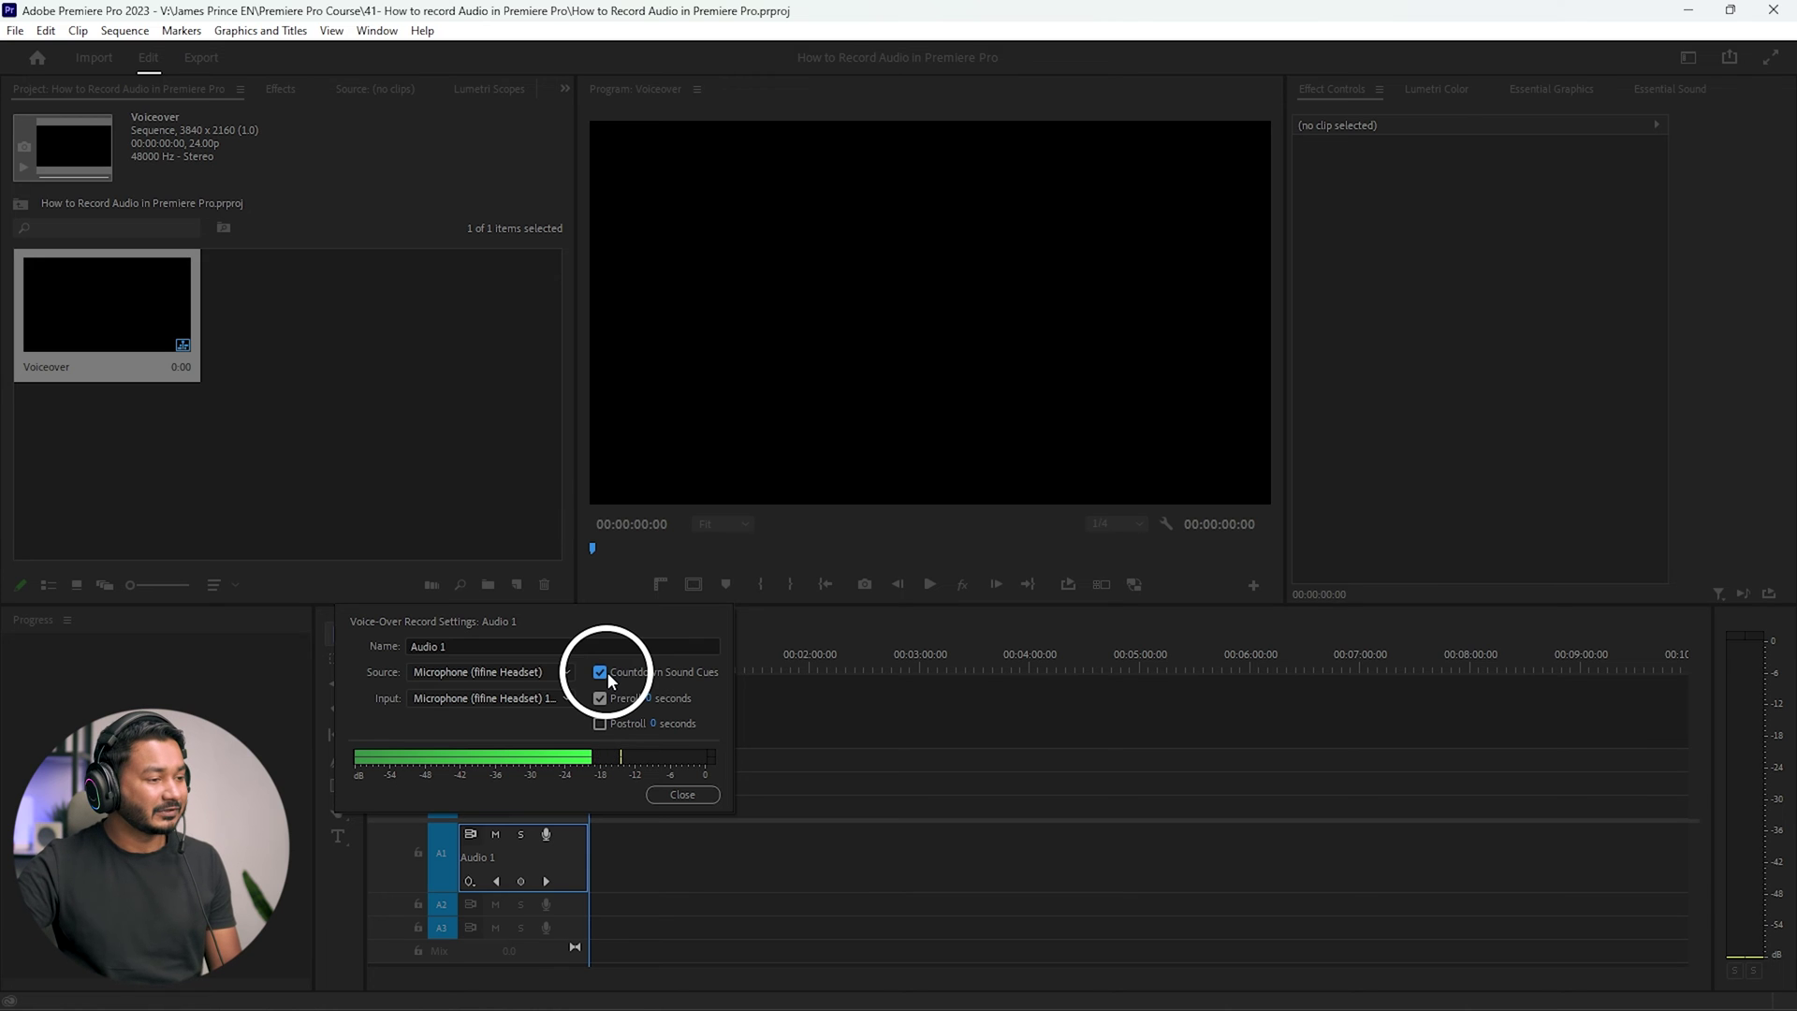
{"action": "left_click", "coordinate": [600, 672]}
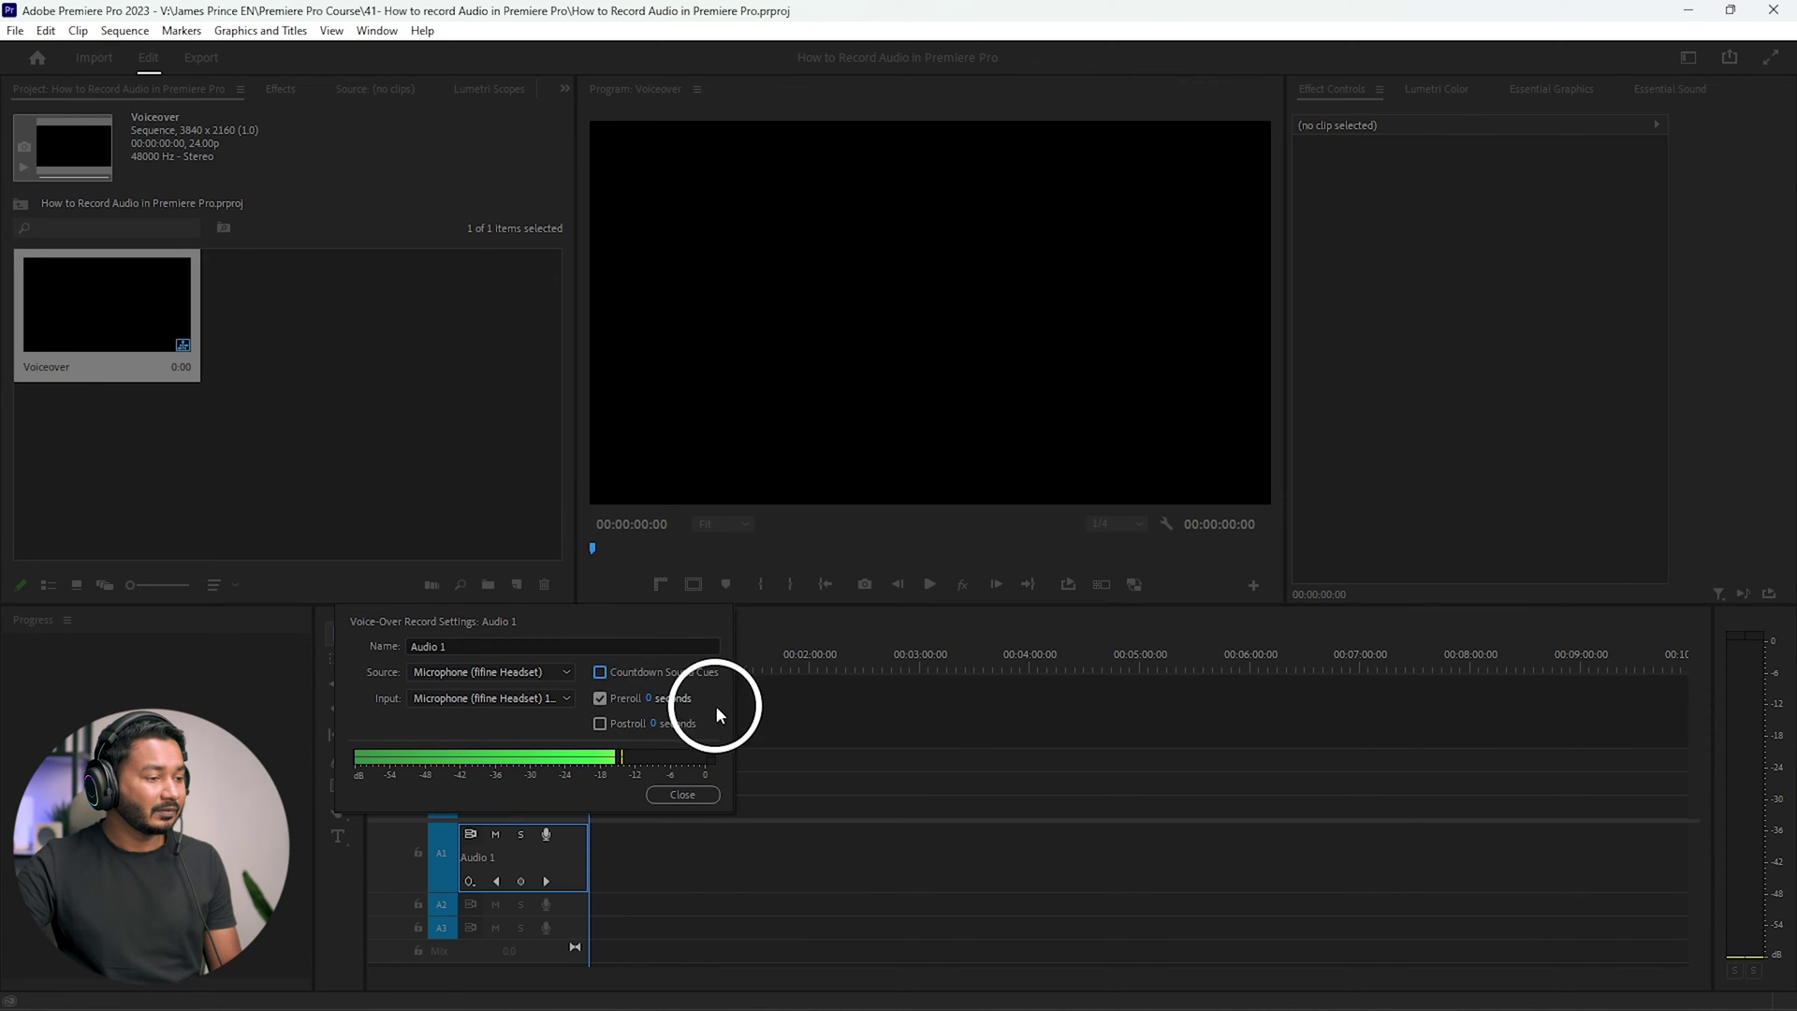
{"action": "left_click", "coordinate": [655, 700]}
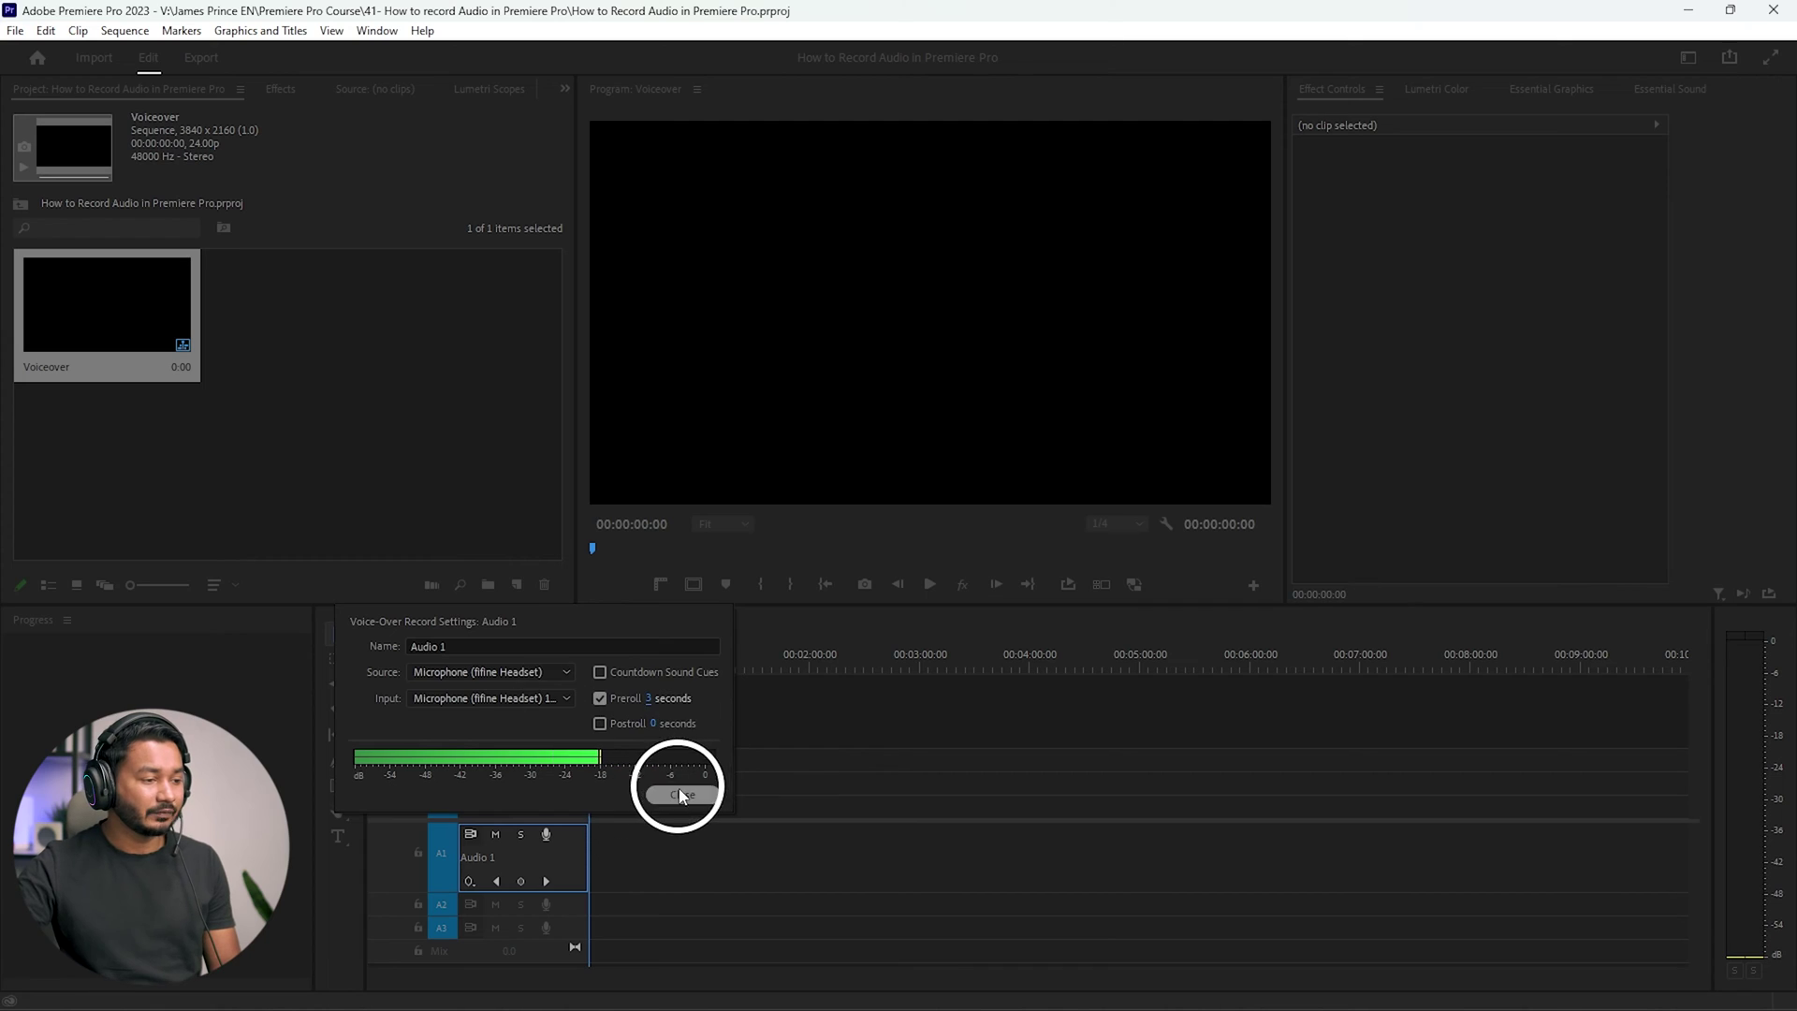
Close the record settings, then briefly start and stop a voice-over recording on A1.
{"action": "left_click", "coordinate": [681, 795]}
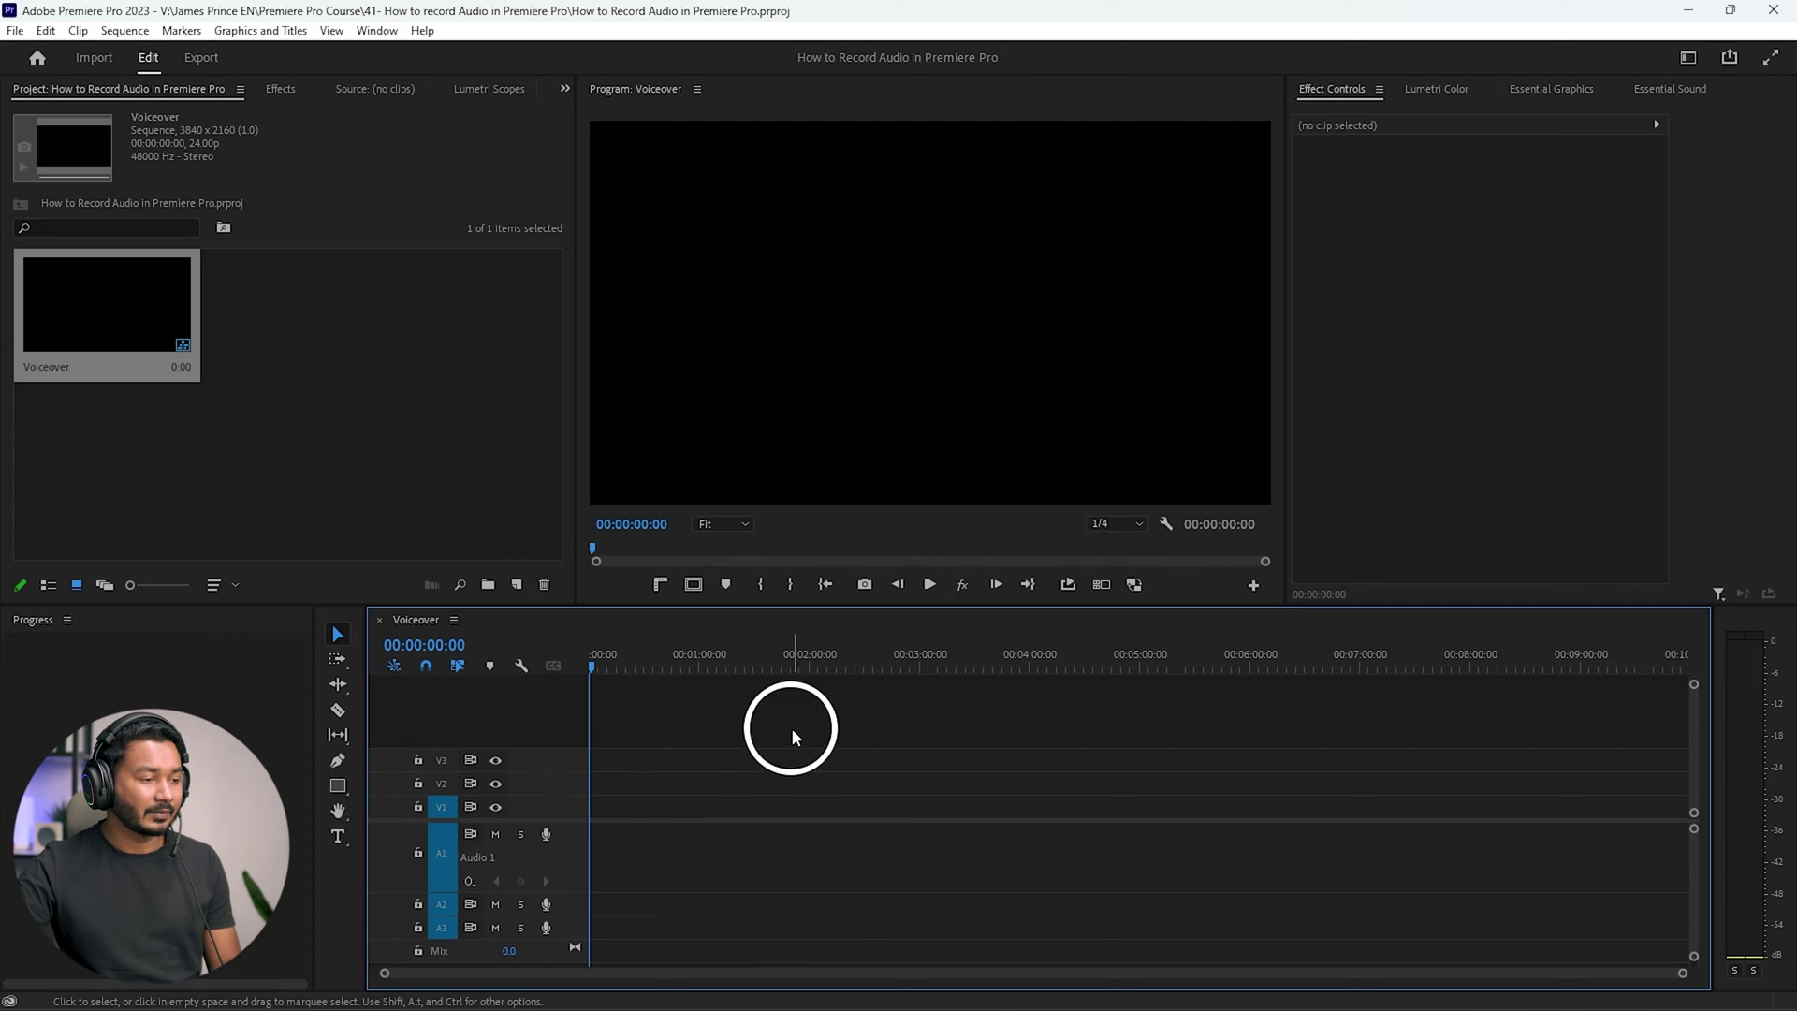
{"action": "left_click_drag", "start_coordinate": [805, 665], "coordinate": [801, 666]}
{"action": "left_click", "coordinate": [782, 840]}
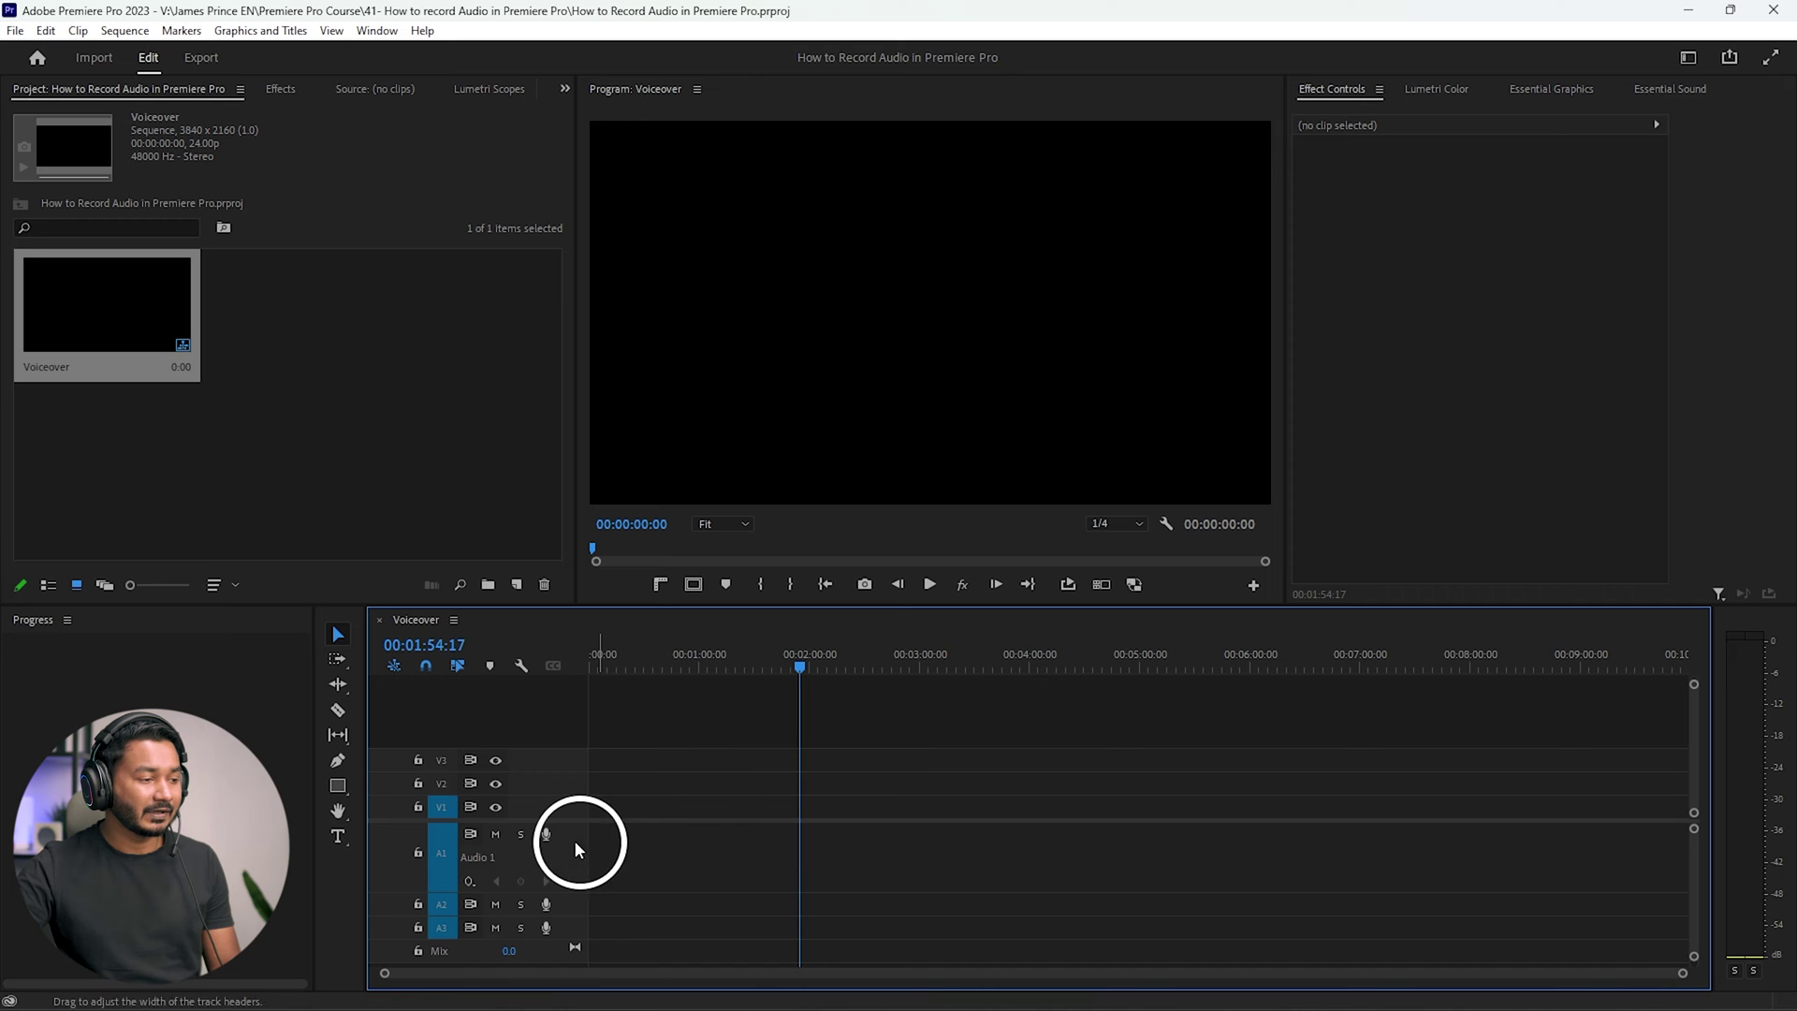
{"action": "left_click", "coordinate": [546, 834]}
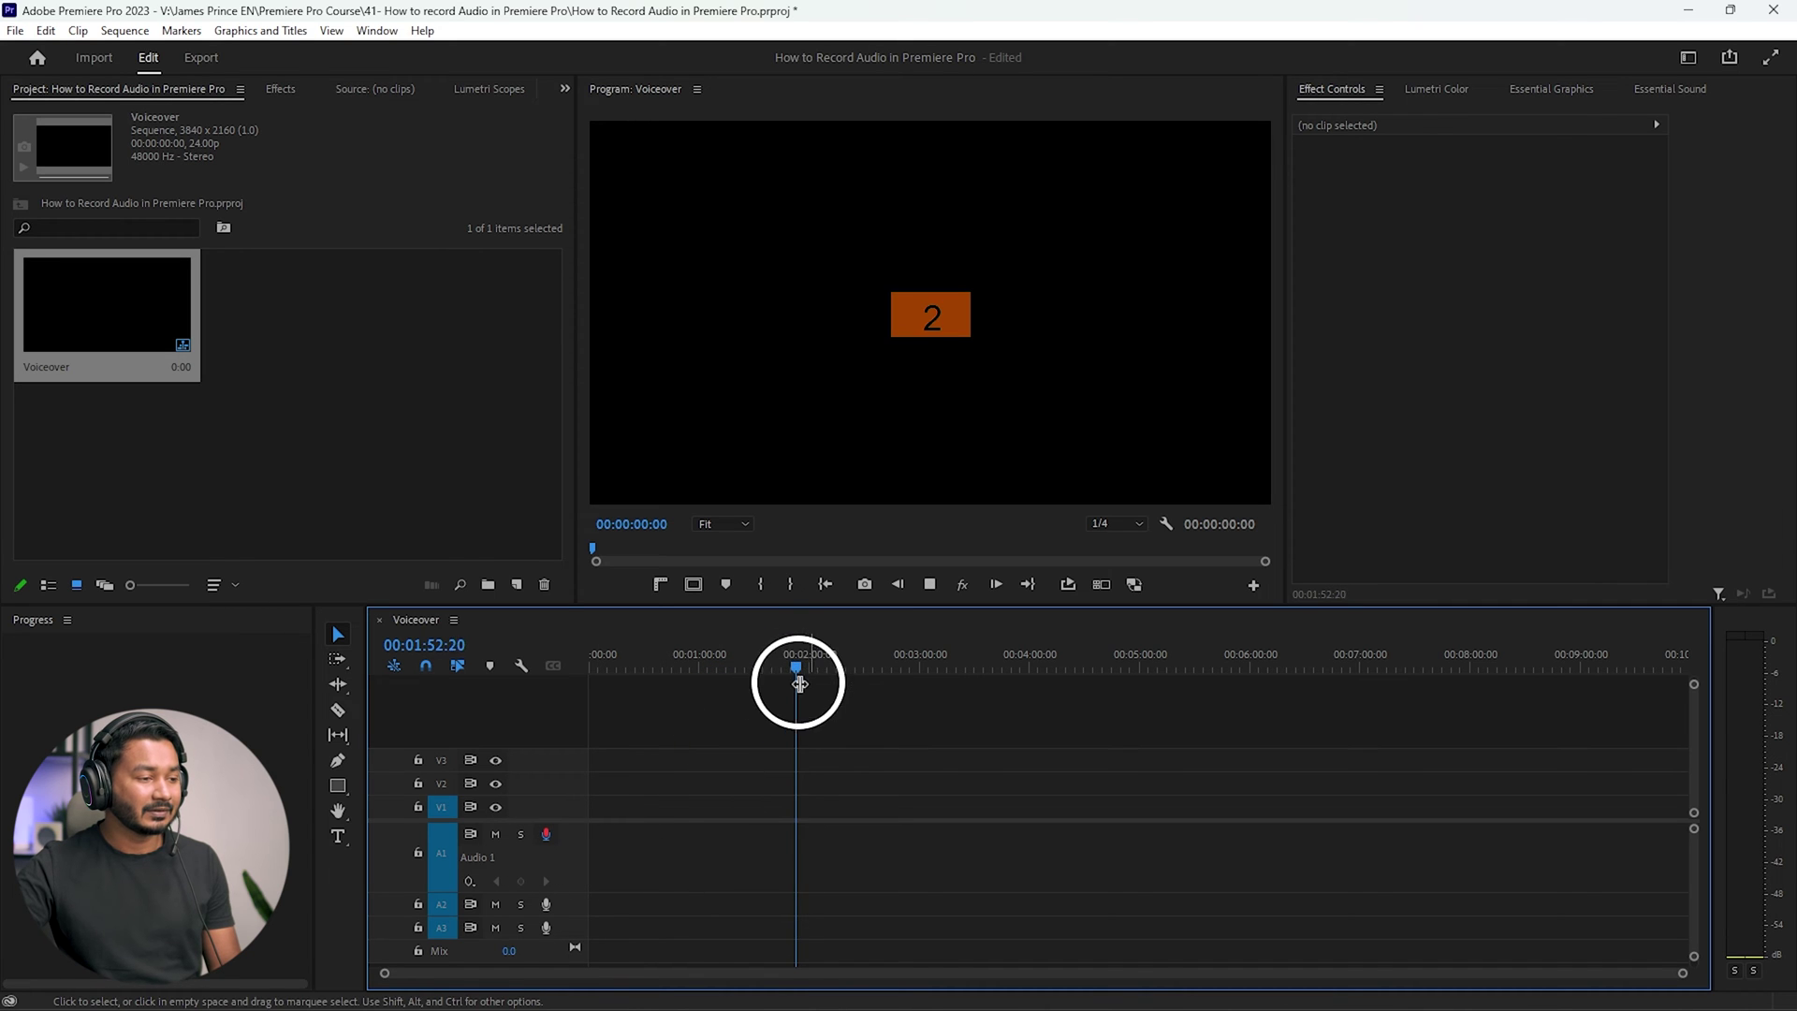
{"action": "key", "text": "space"}
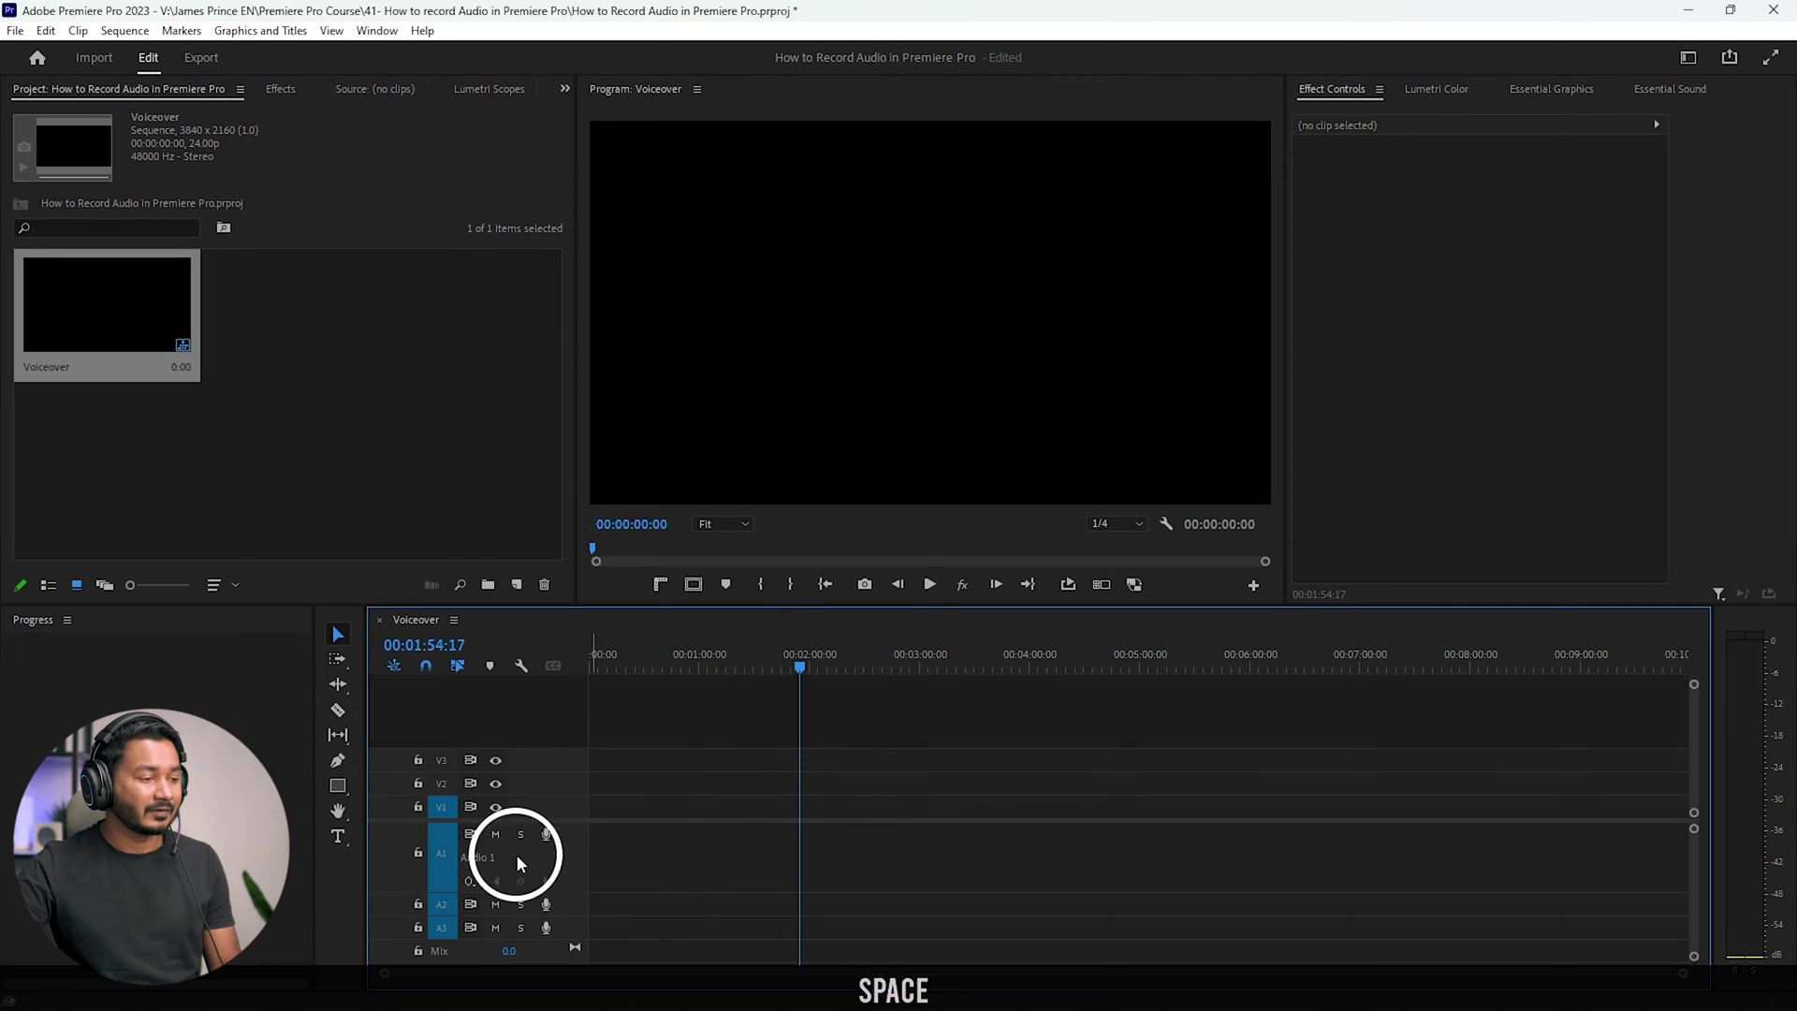
{"action": "right_click", "coordinate": [594, 844]}
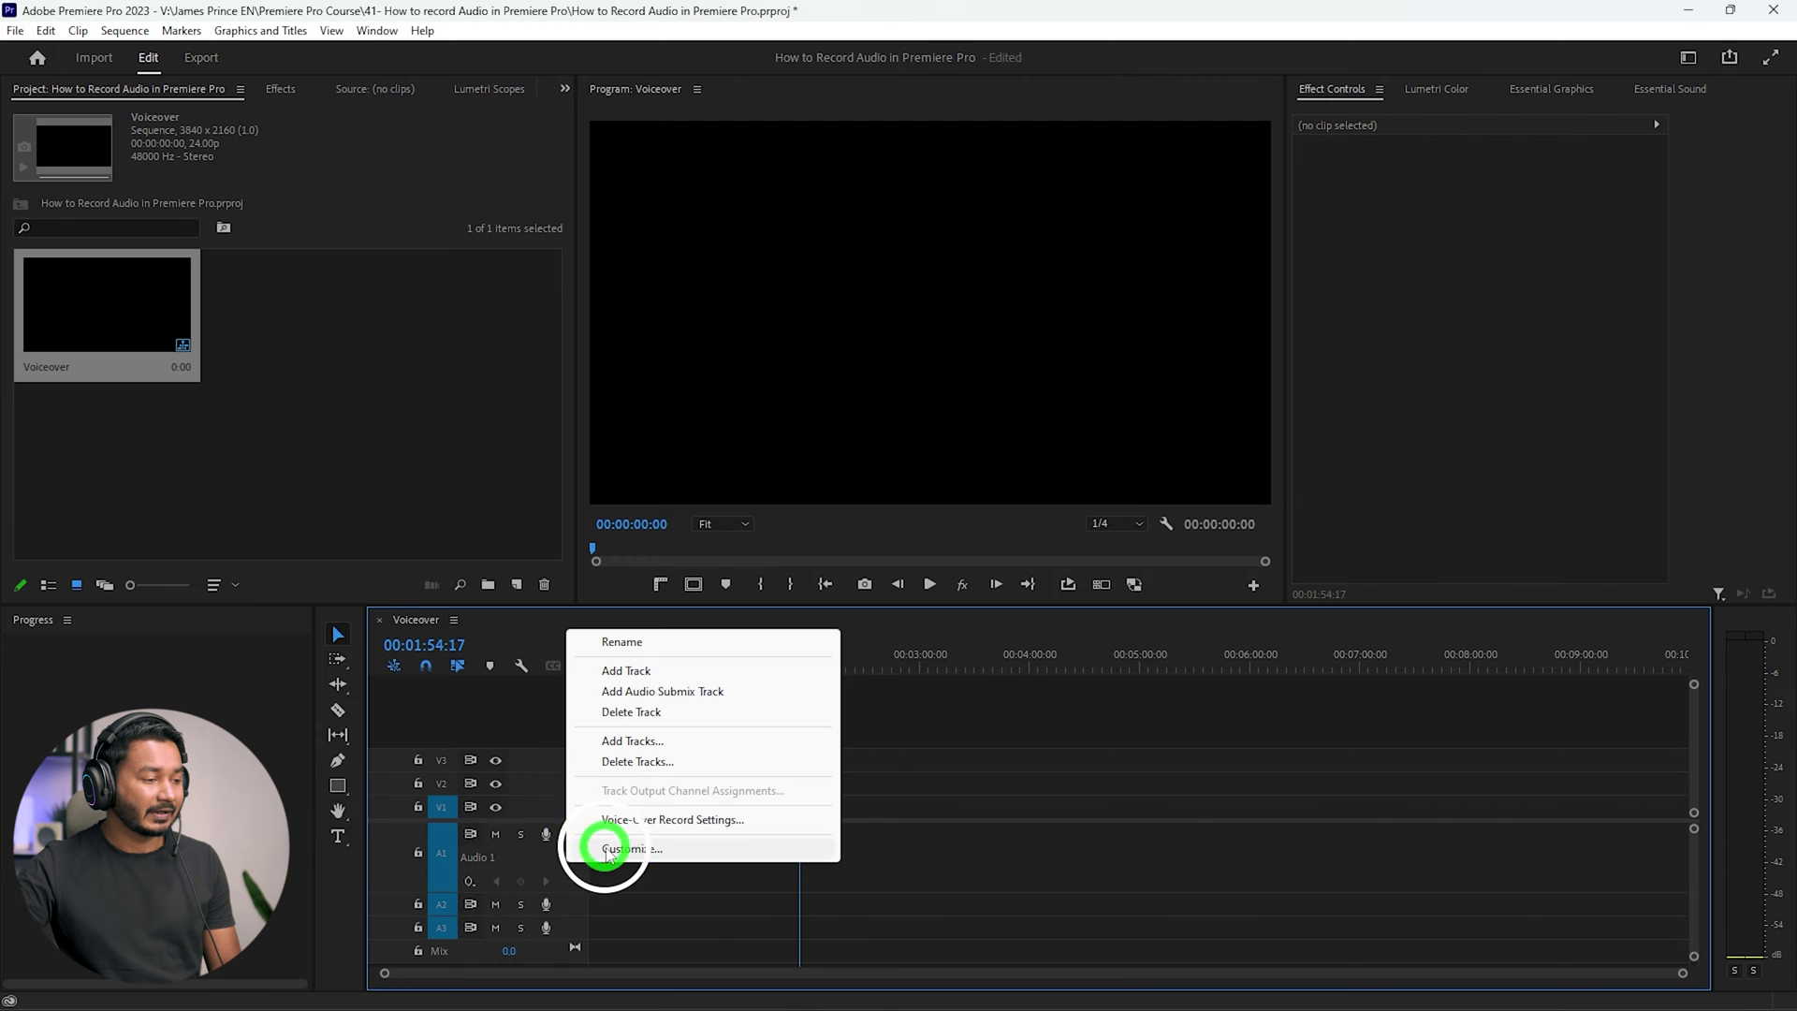
Enable preroll and name A1's voice-over recordings 'Voice Over' in the record settings.
{"action": "left_click", "coordinate": [674, 824]}
{"action": "left_click", "coordinate": [600, 699]}
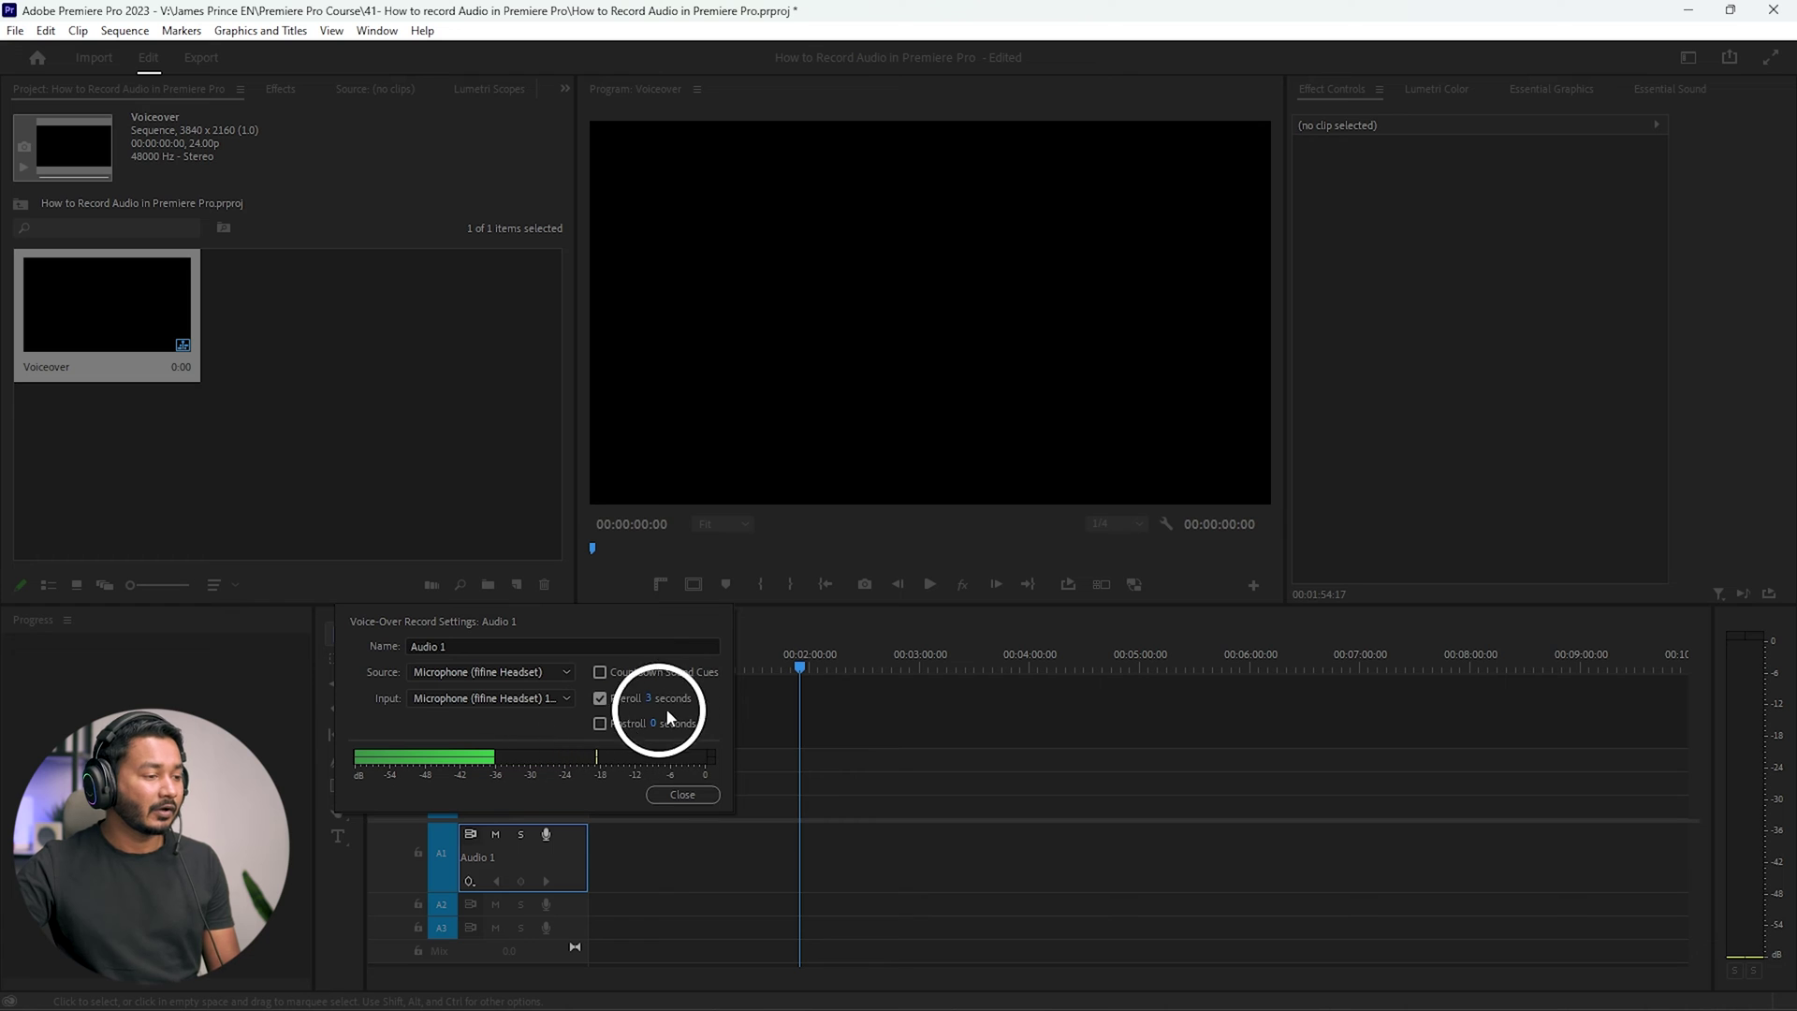
{"action": "left_click", "coordinate": [693, 797]}
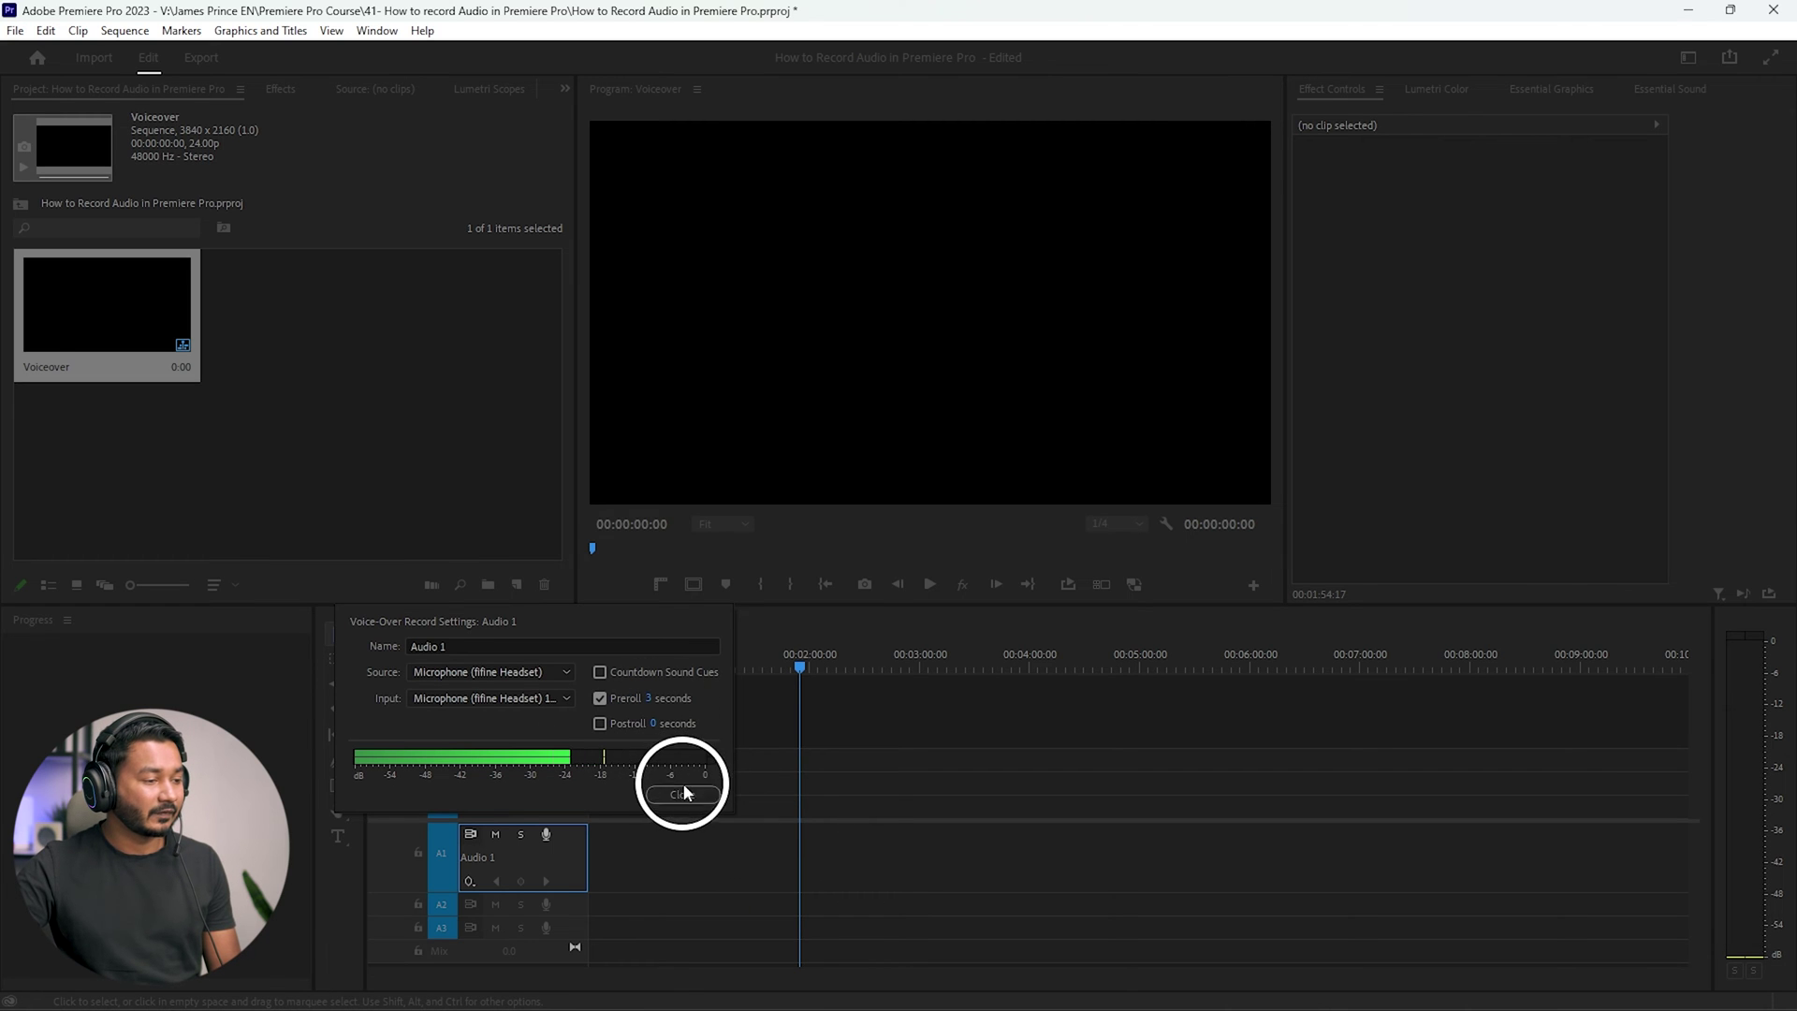
{"action": "left_click", "coordinate": [375, 655]}
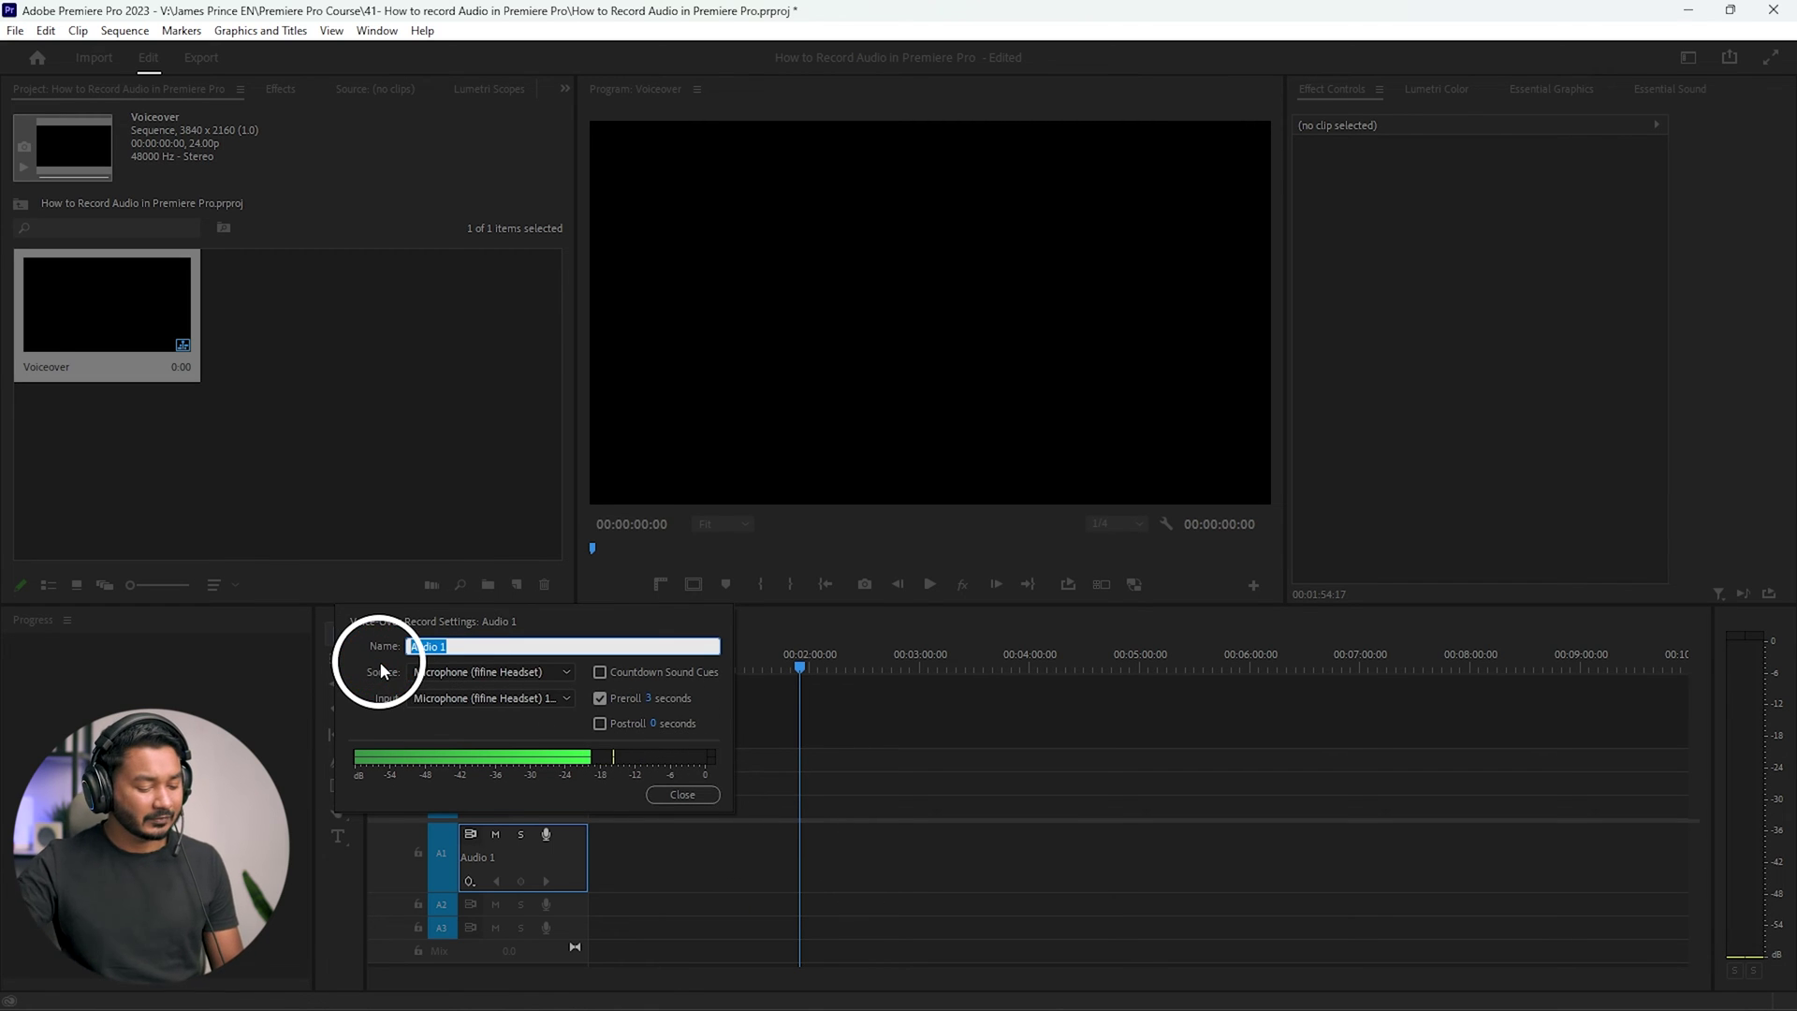
{"action": "type", "text": "Voice Over"}
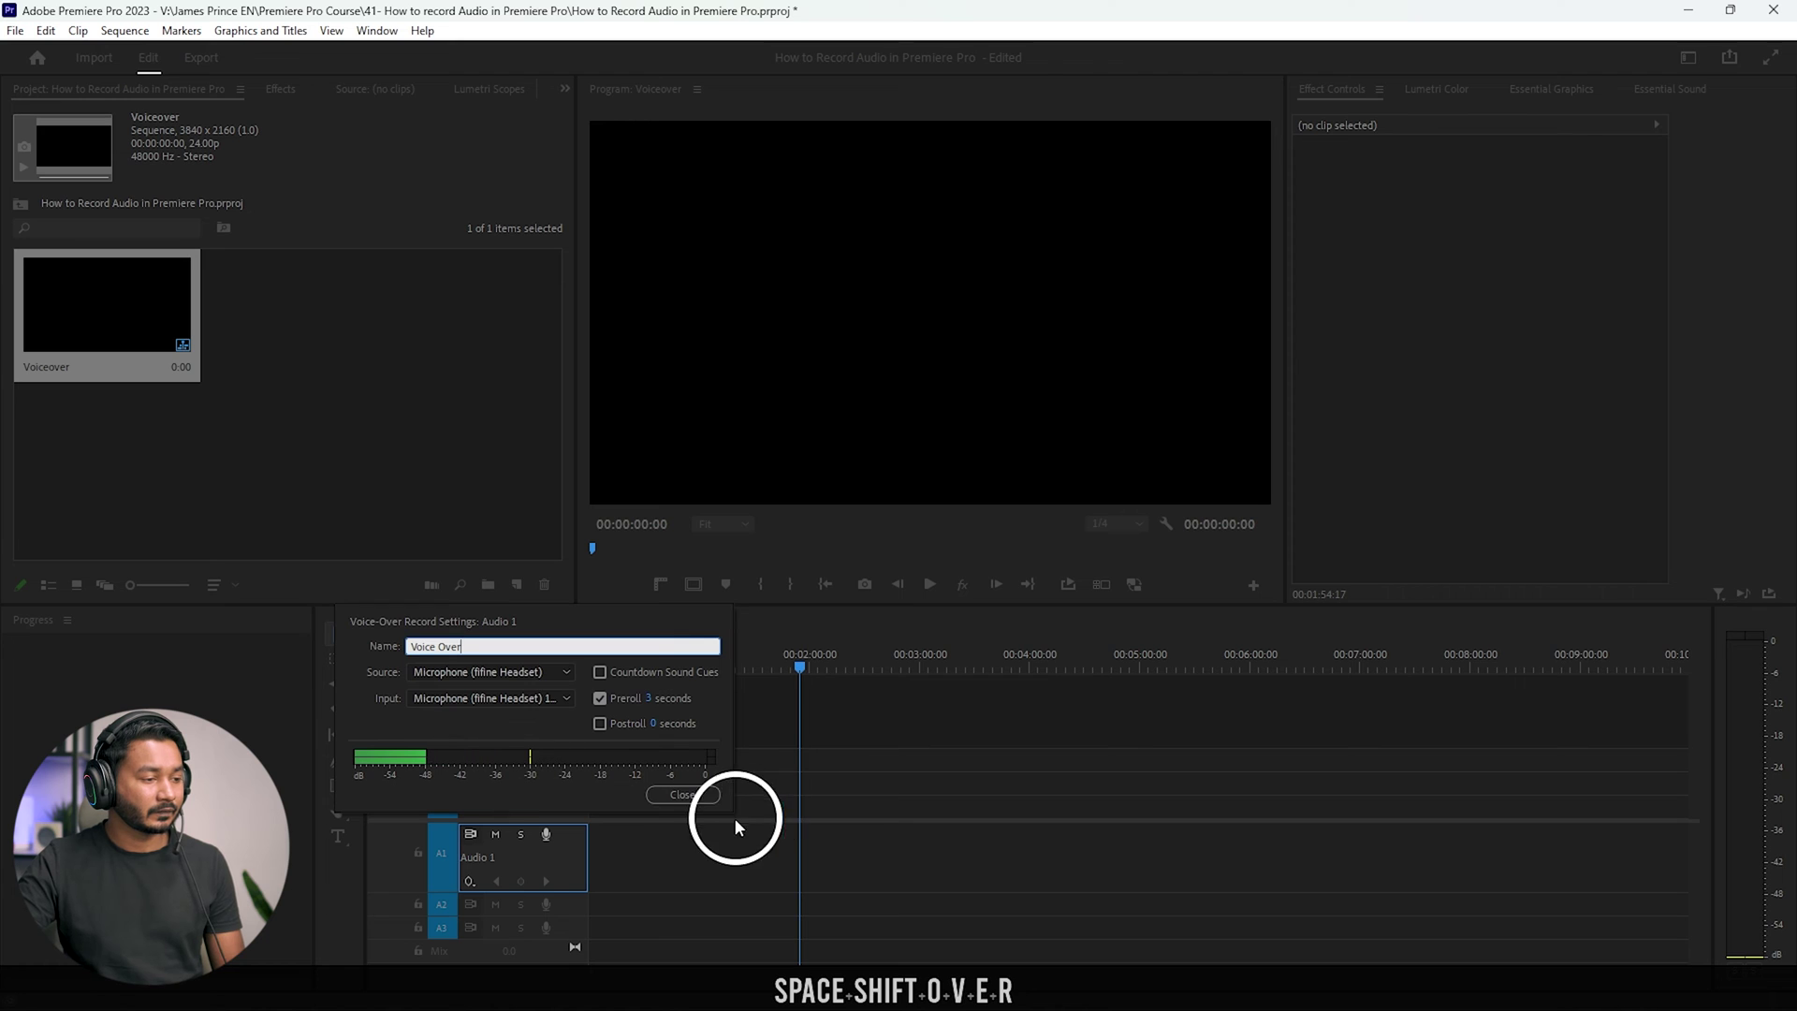
{"action": "left_click", "coordinate": [680, 796]}
{"action": "left_click", "coordinate": [633, 664]}
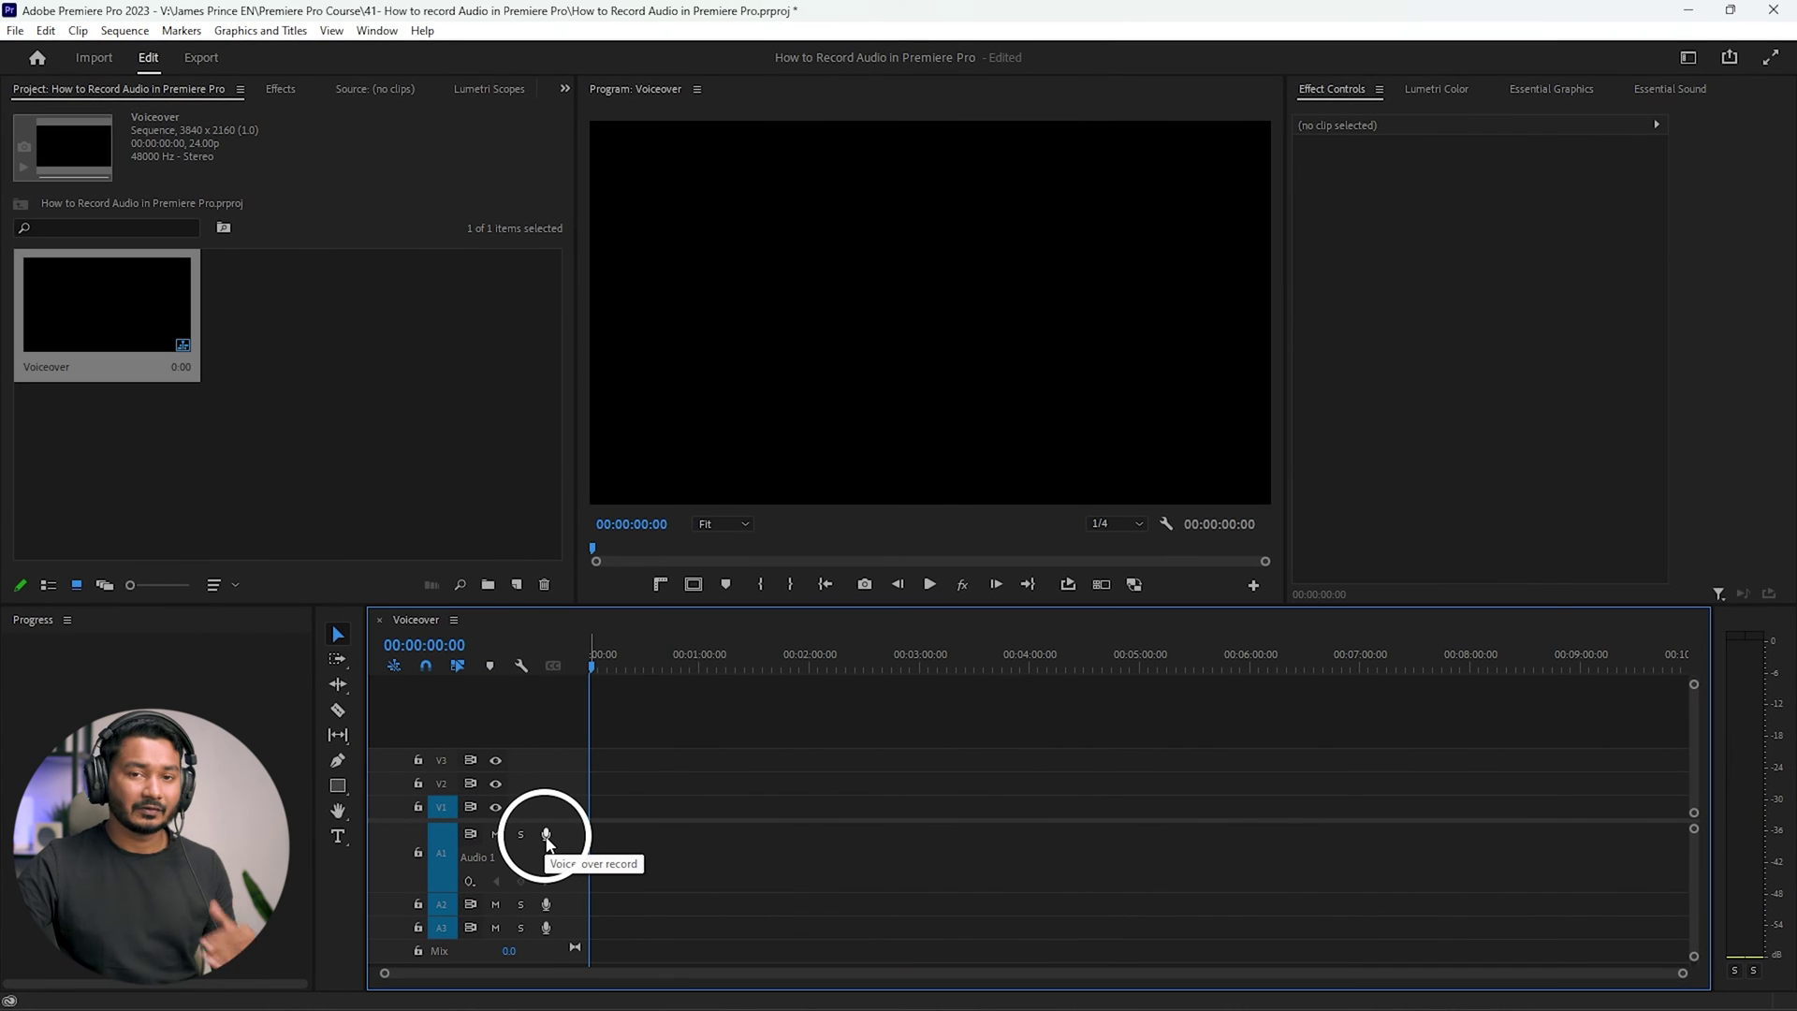
Record a roughly 15-second voice-over on A1, creating the Voice Over.wav clip.
{"action": "left_click", "coordinate": [546, 835]}
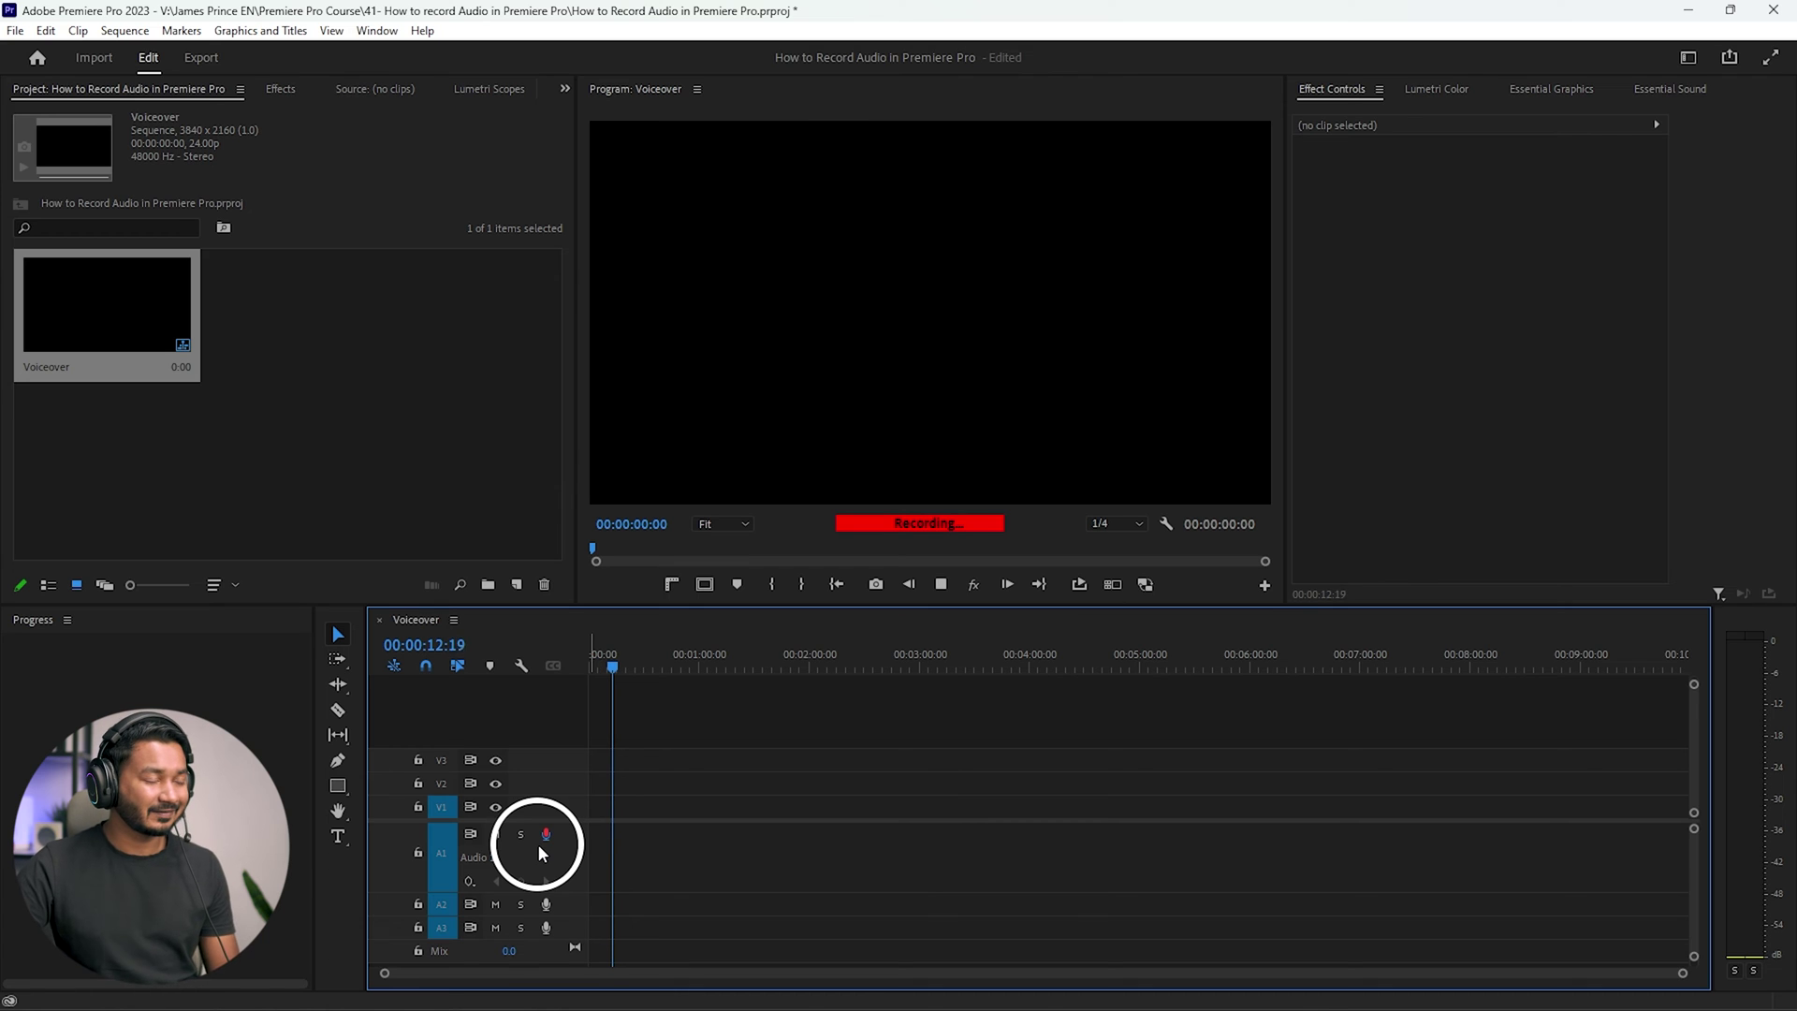
{"action": "key", "text": "space"}
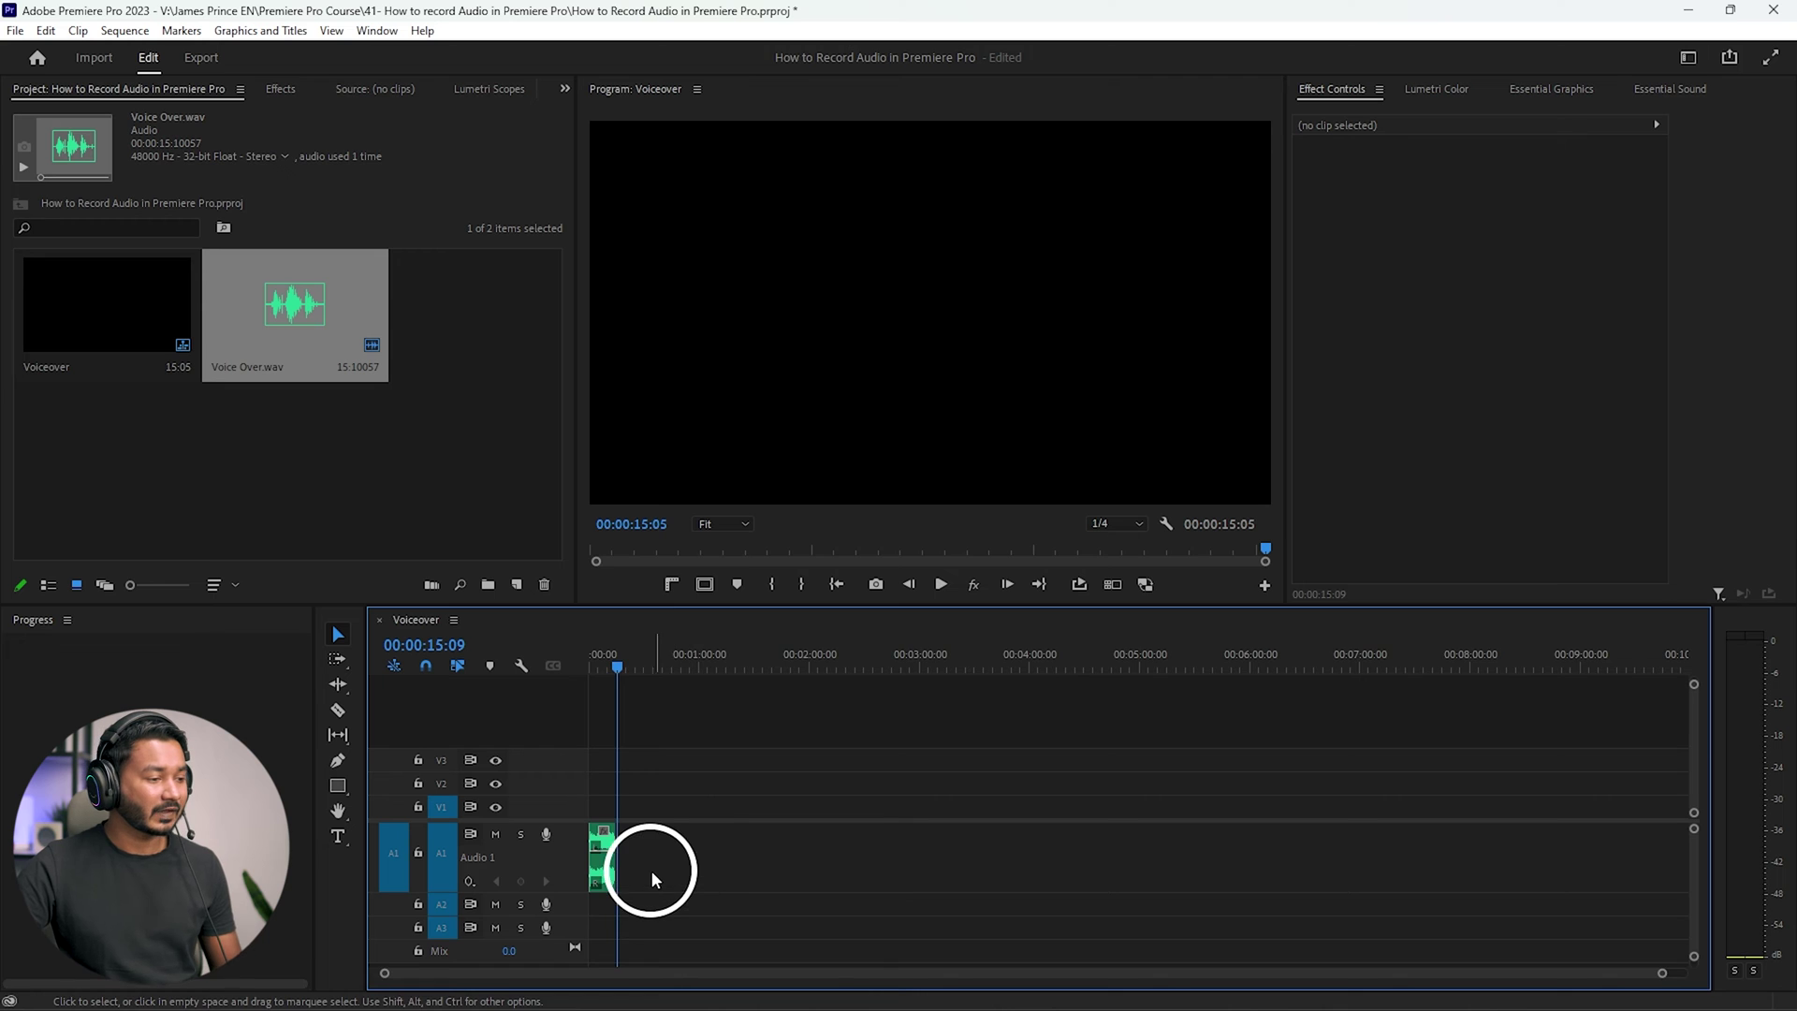
{"action": "scroll", "coordinate": [656, 873], "scroll_direction": "up", "scroll_amount": 5}
{"action": "scroll", "coordinate": [662, 851], "scroll_direction": "up", "scroll_amount": 3}
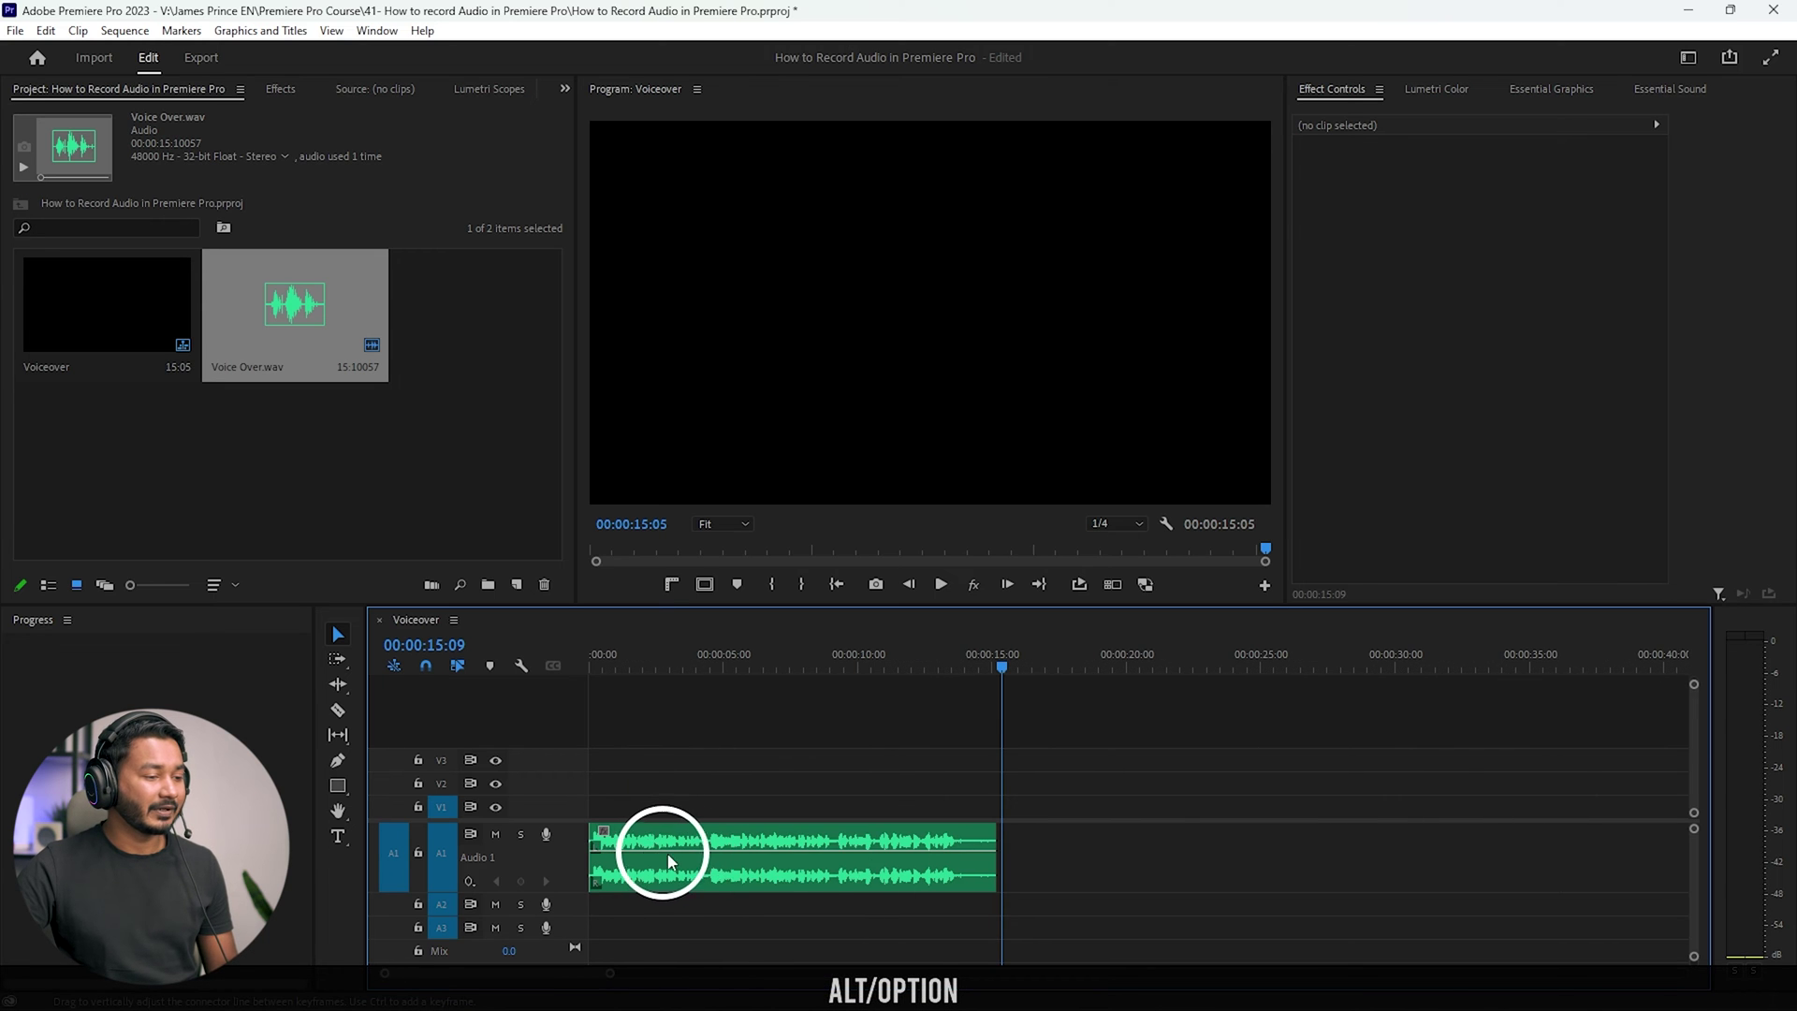
{"action": "left_click", "coordinate": [790, 834]}
{"action": "left_click_drag", "start_coordinate": [792, 663], "coordinate": [570, 678]}
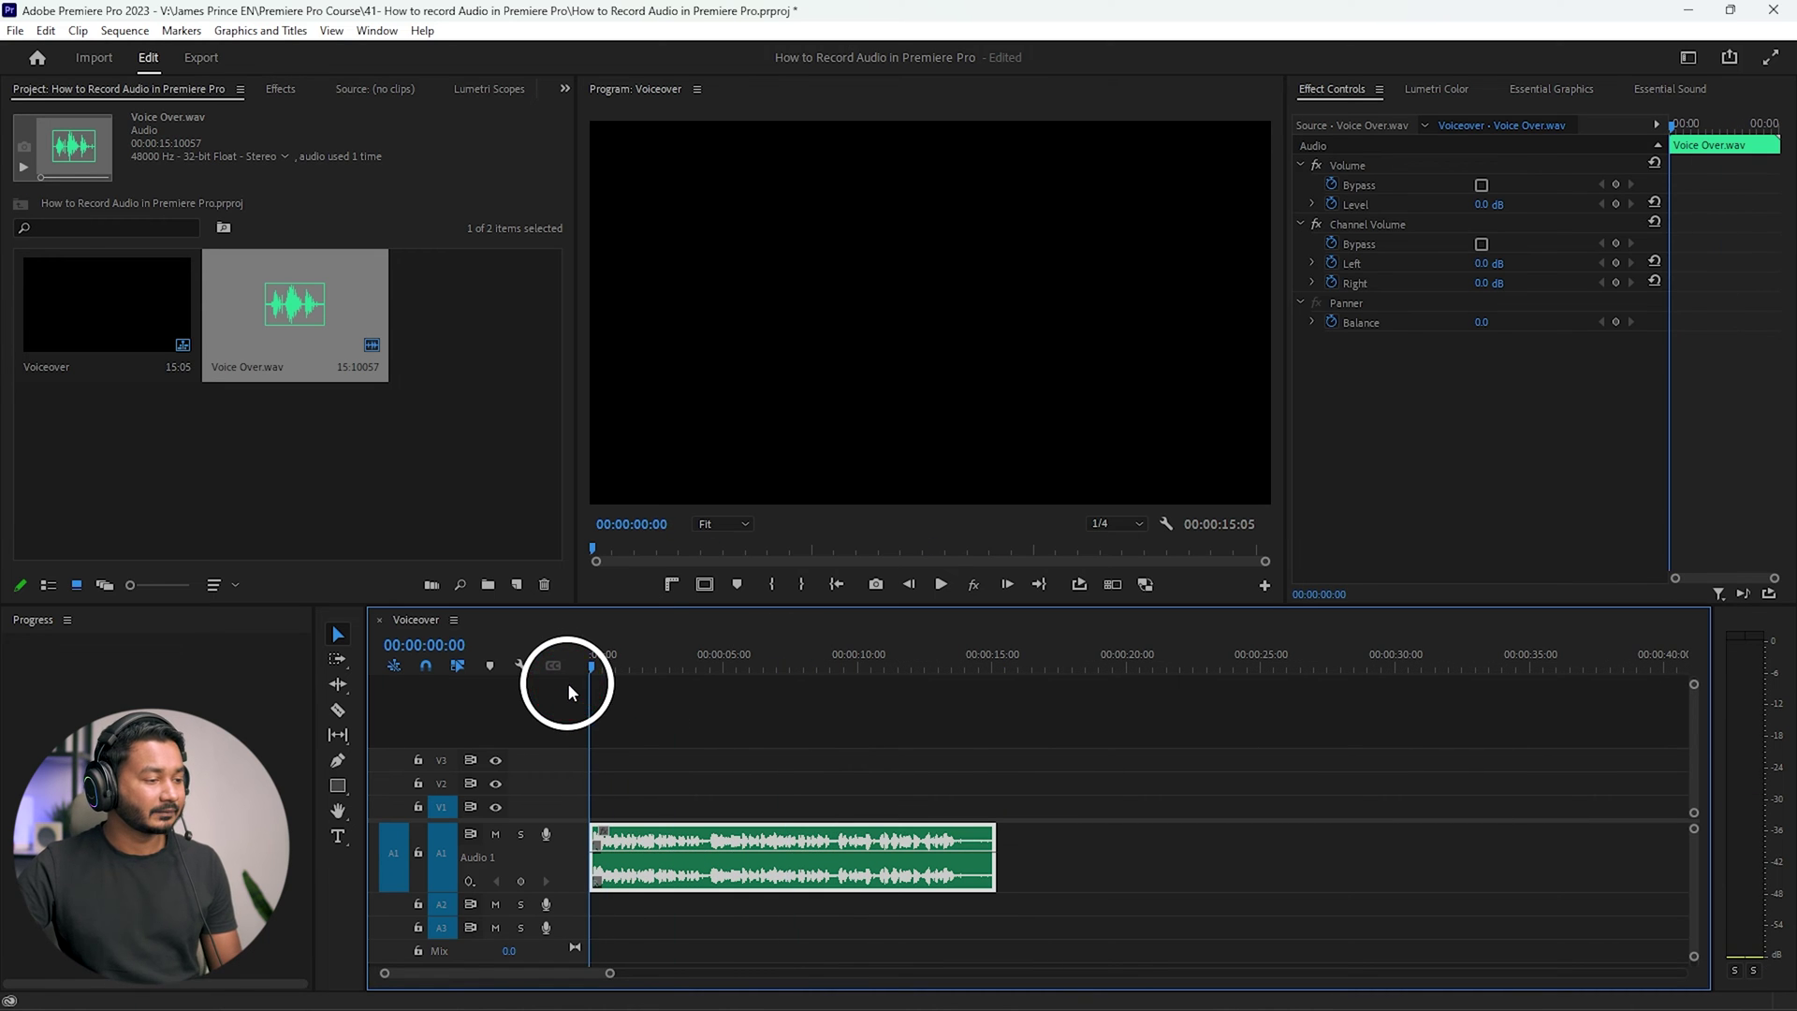
{"action": "key", "text": "space"}
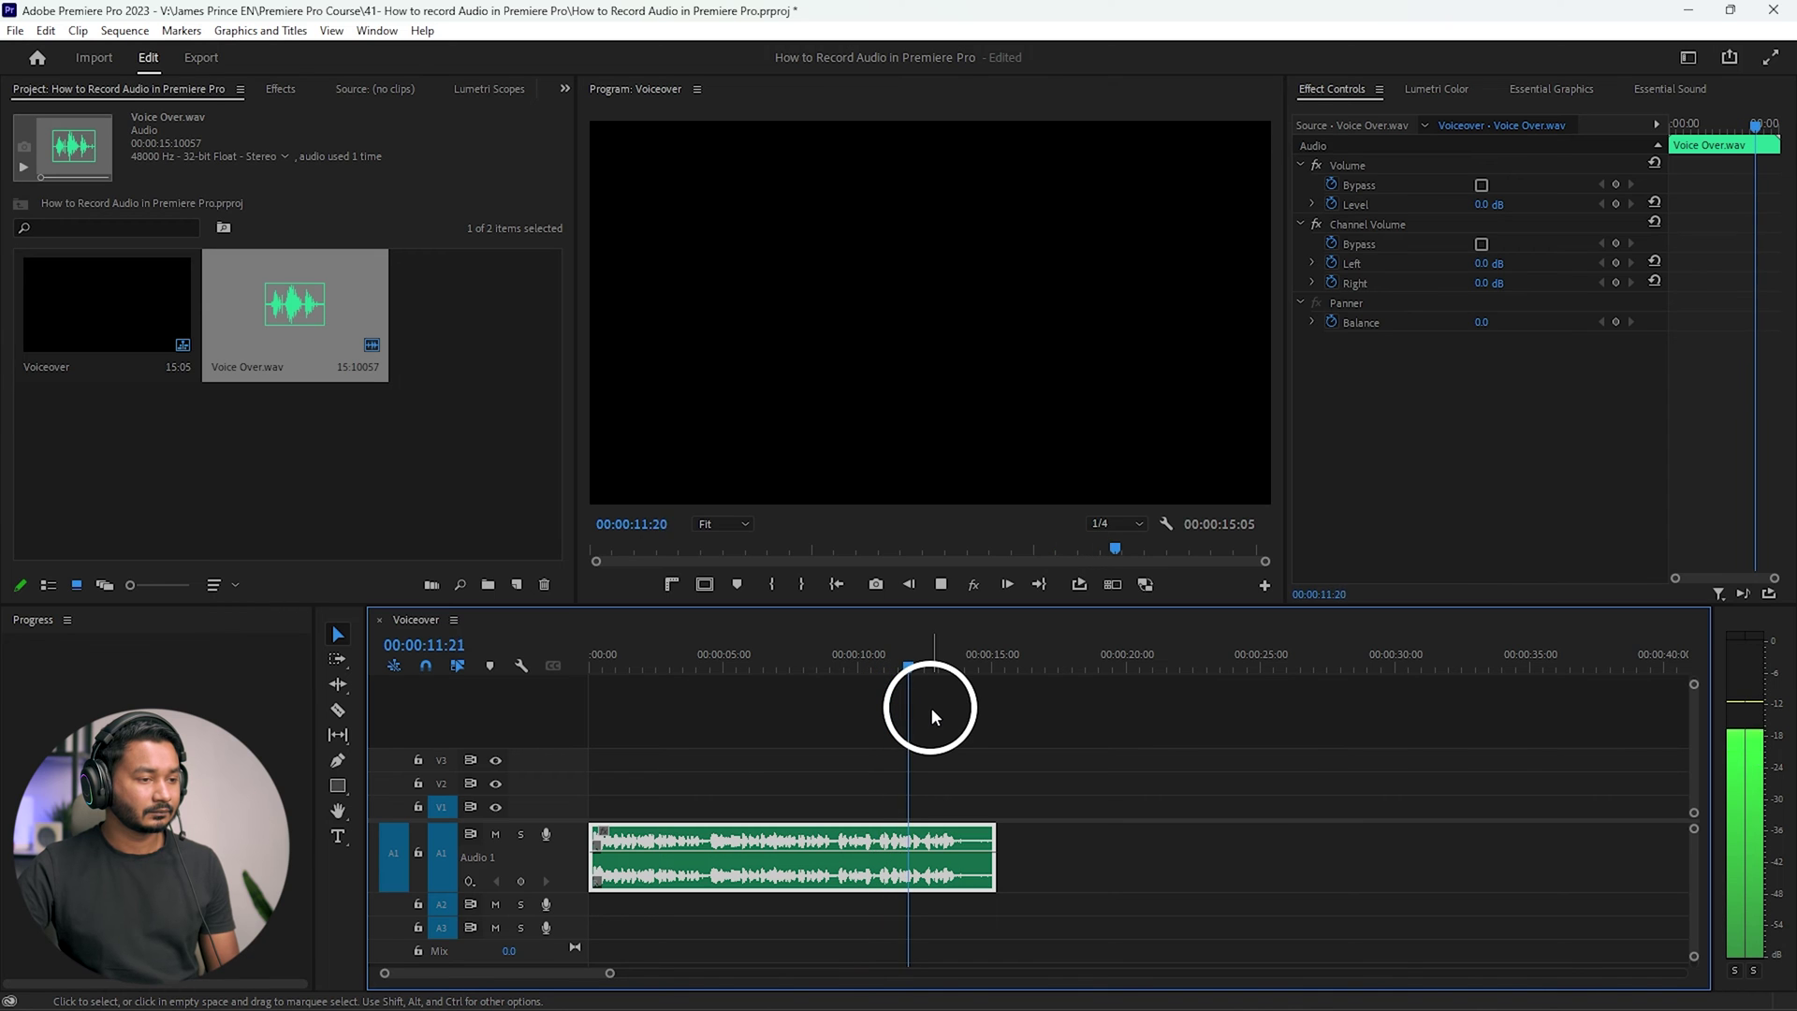
{"action": "key", "text": "space"}
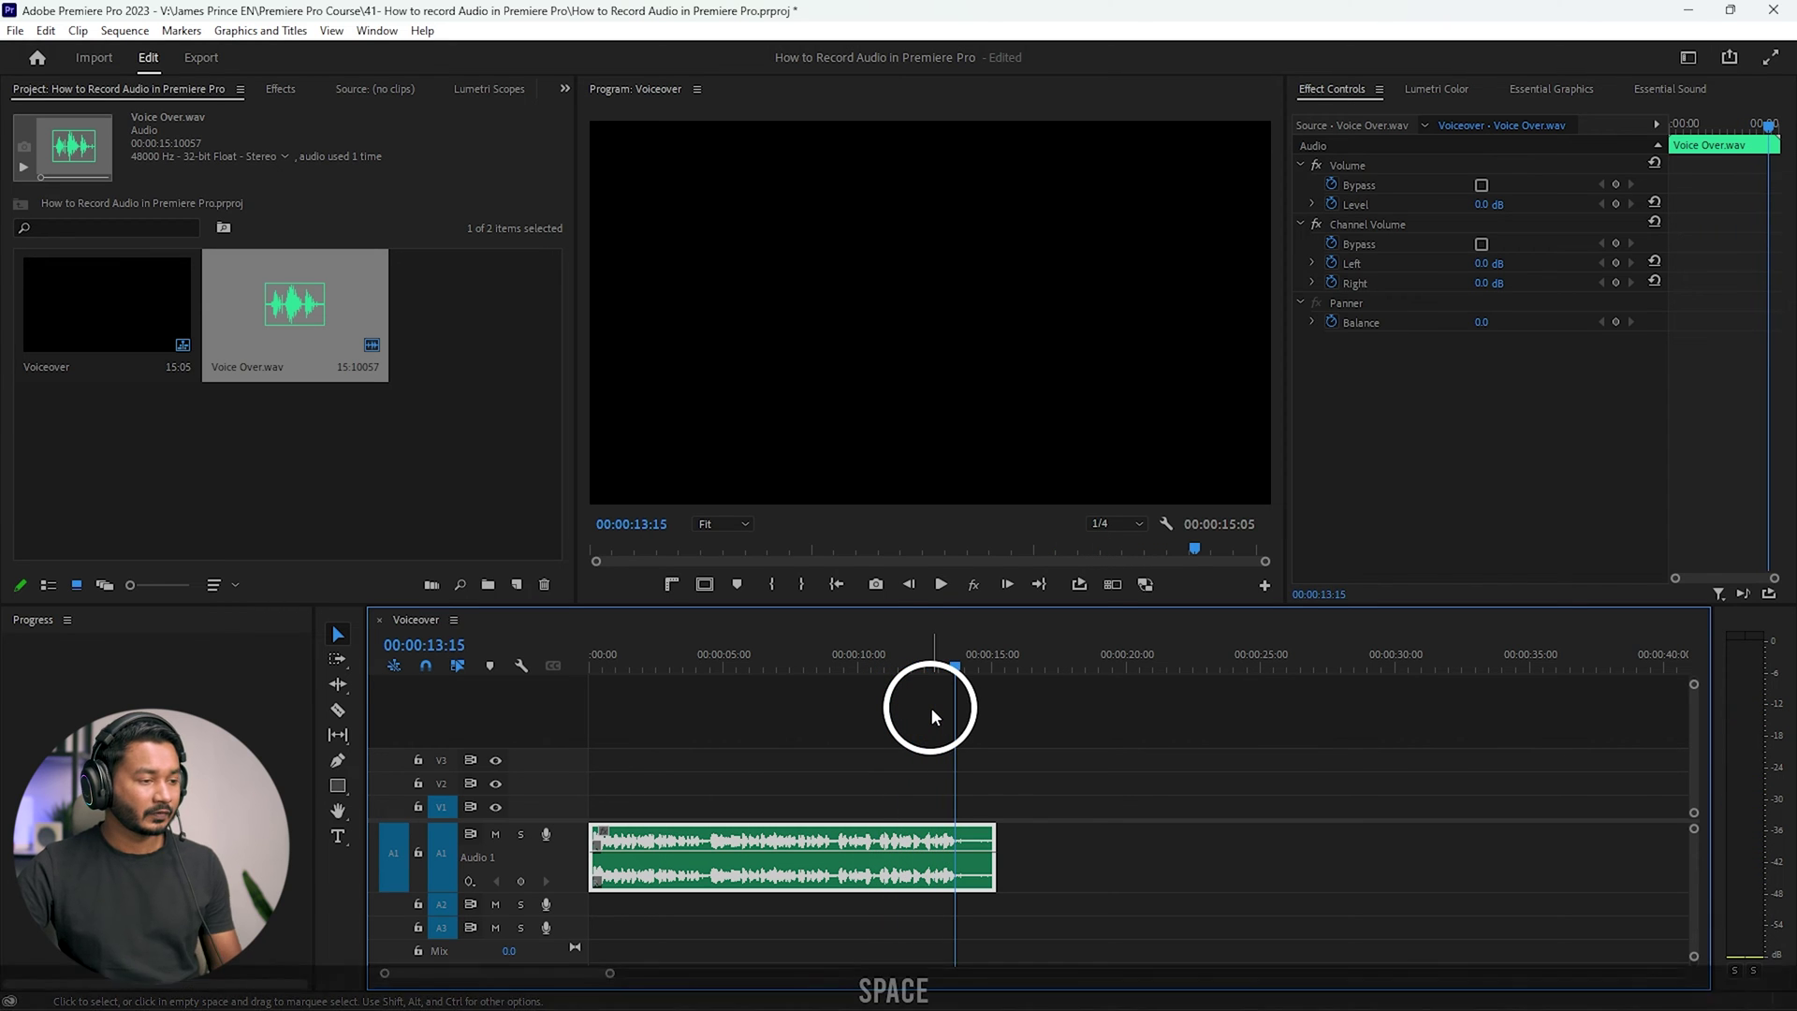
{"action": "left_click", "coordinate": [709, 665]}
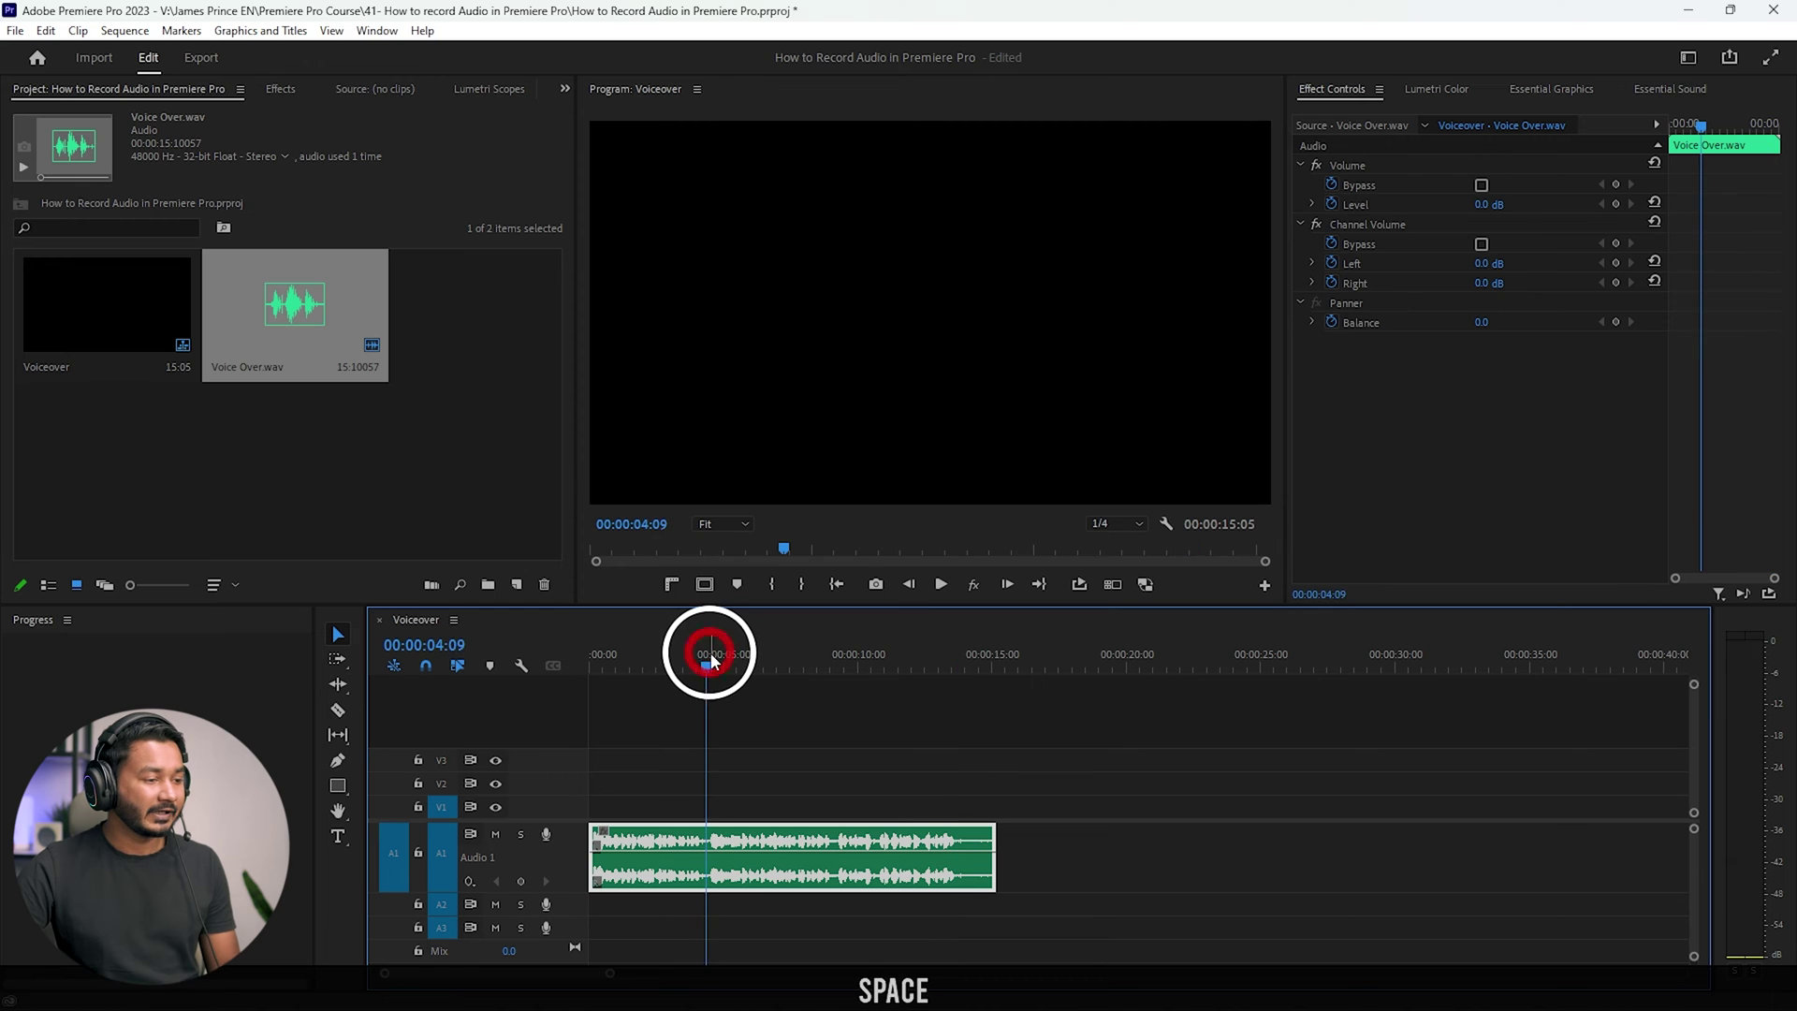
{"action": "key", "text": "space"}
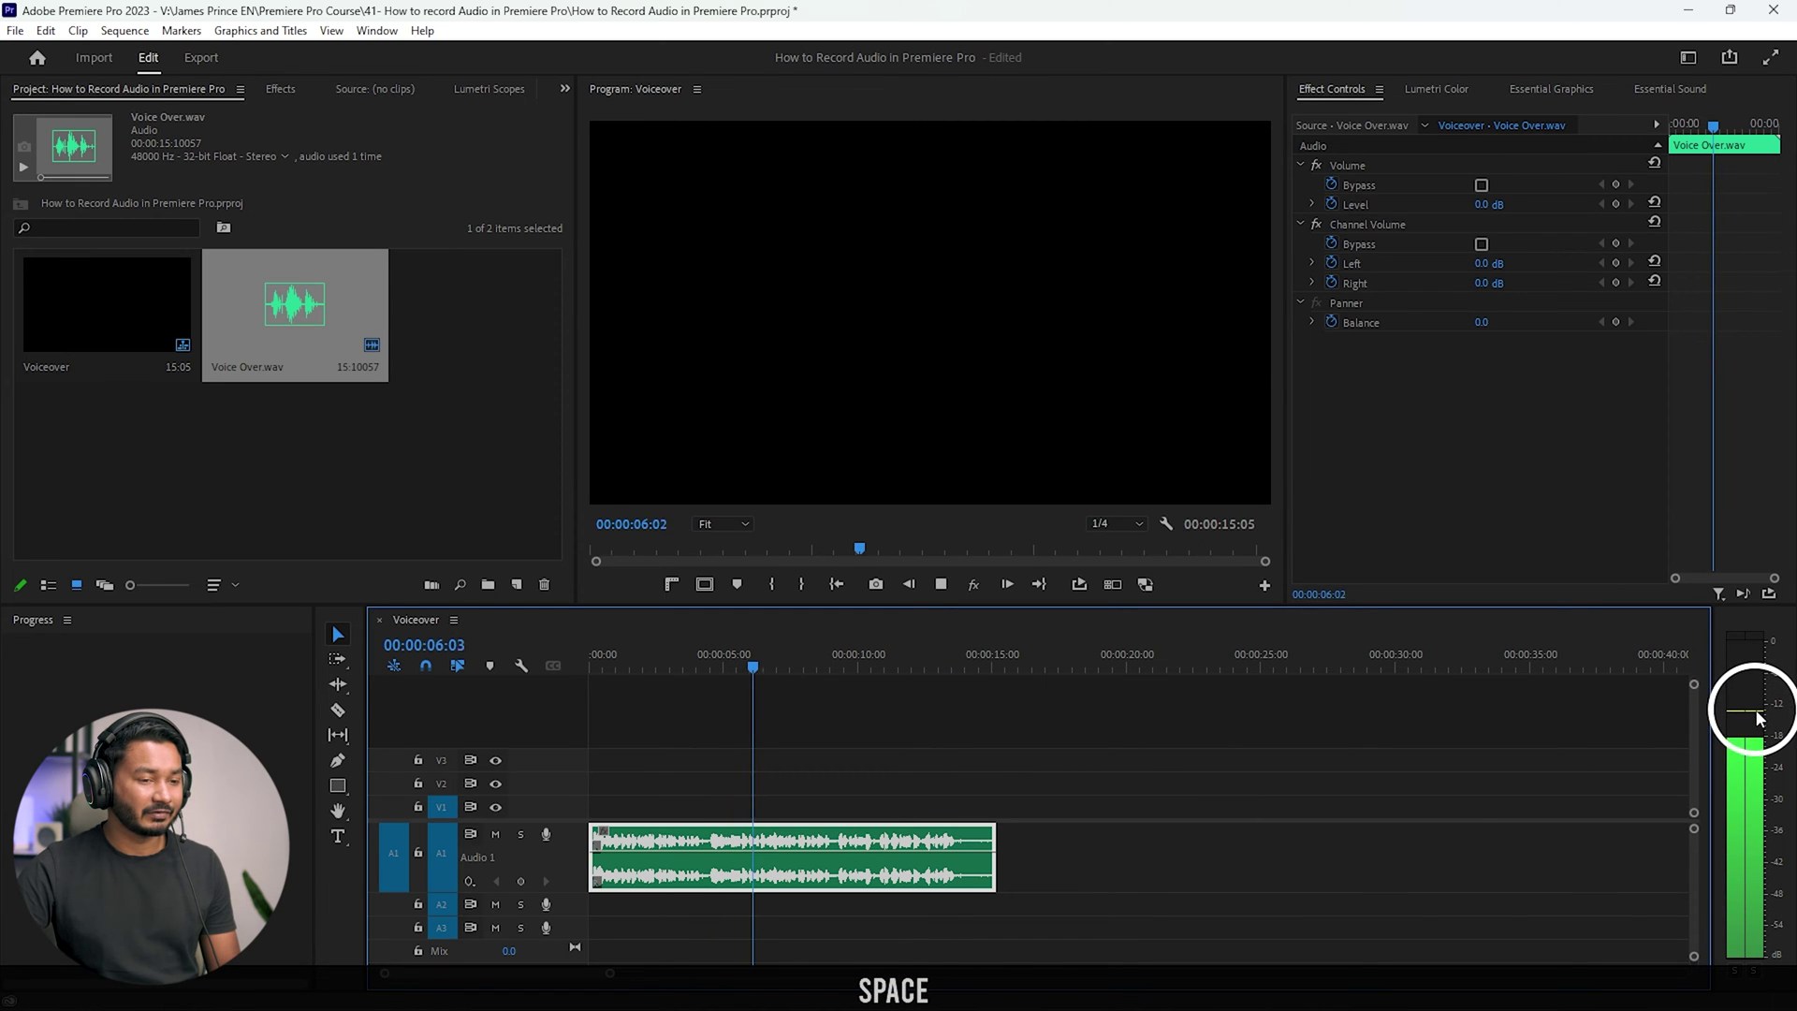
{"action": "key", "text": "space"}
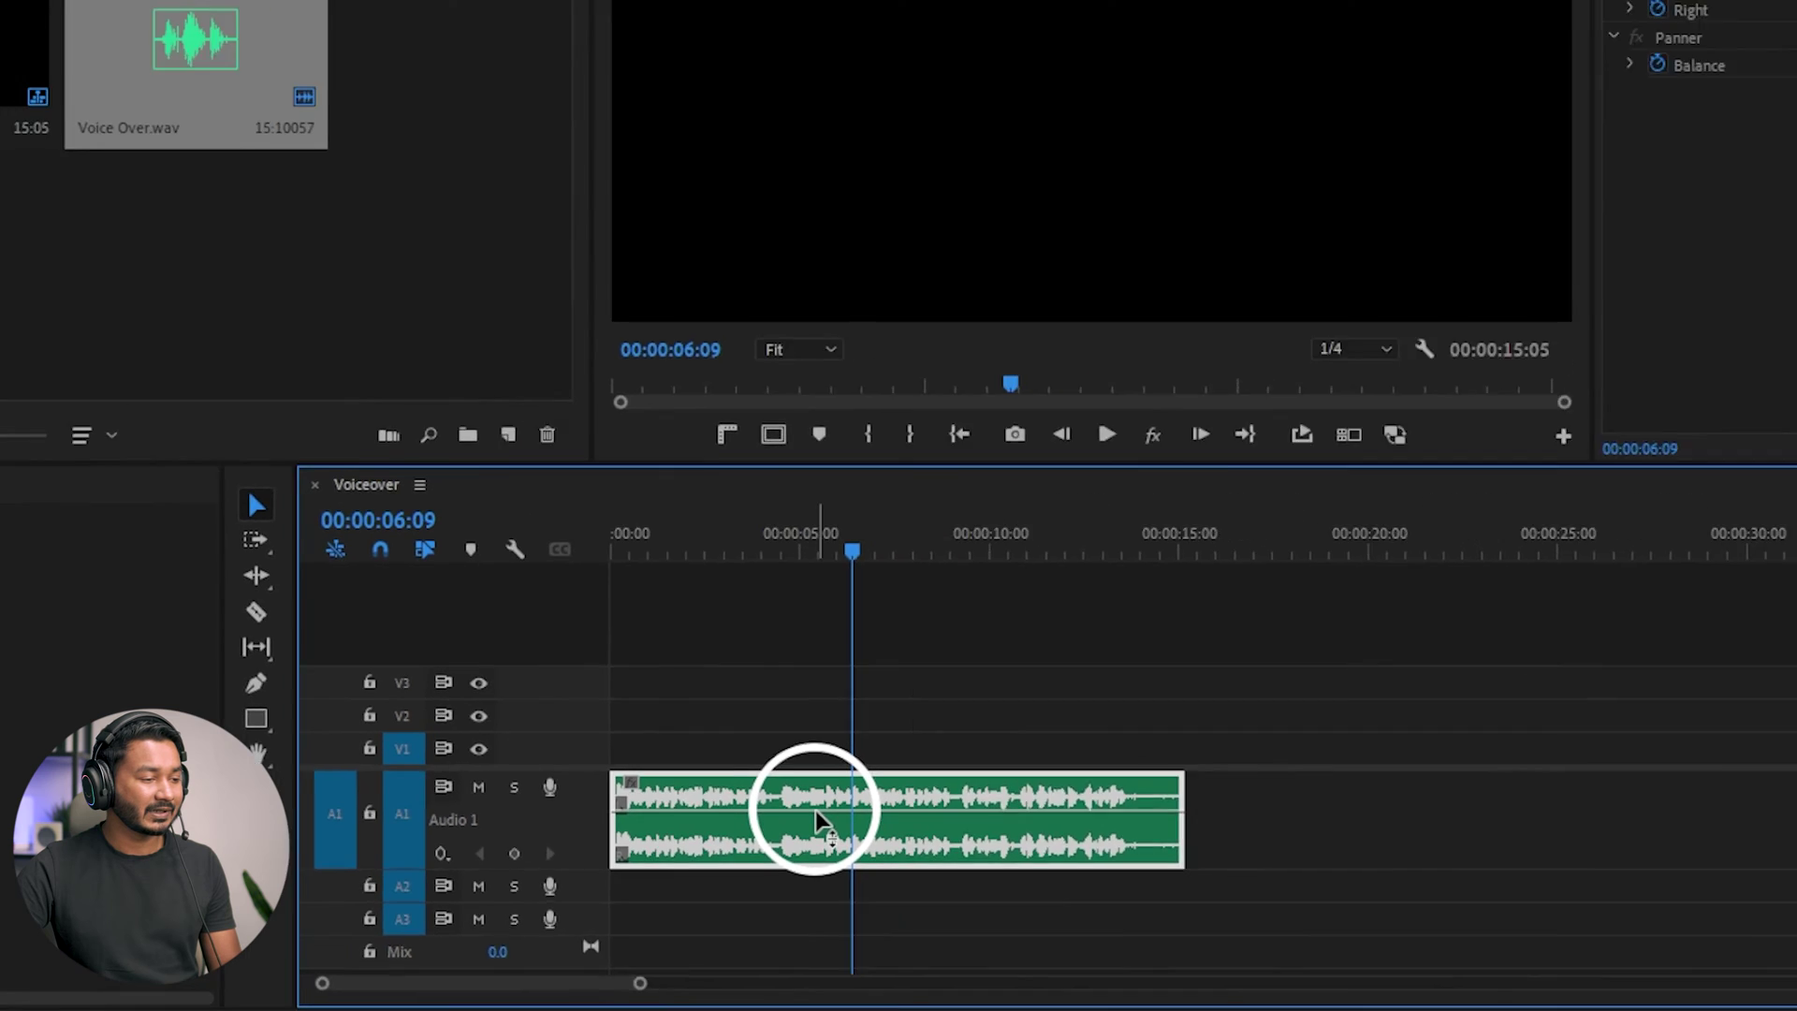
{"action": "left_click_drag", "start_coordinate": [697, 843], "coordinate": [694, 822]}
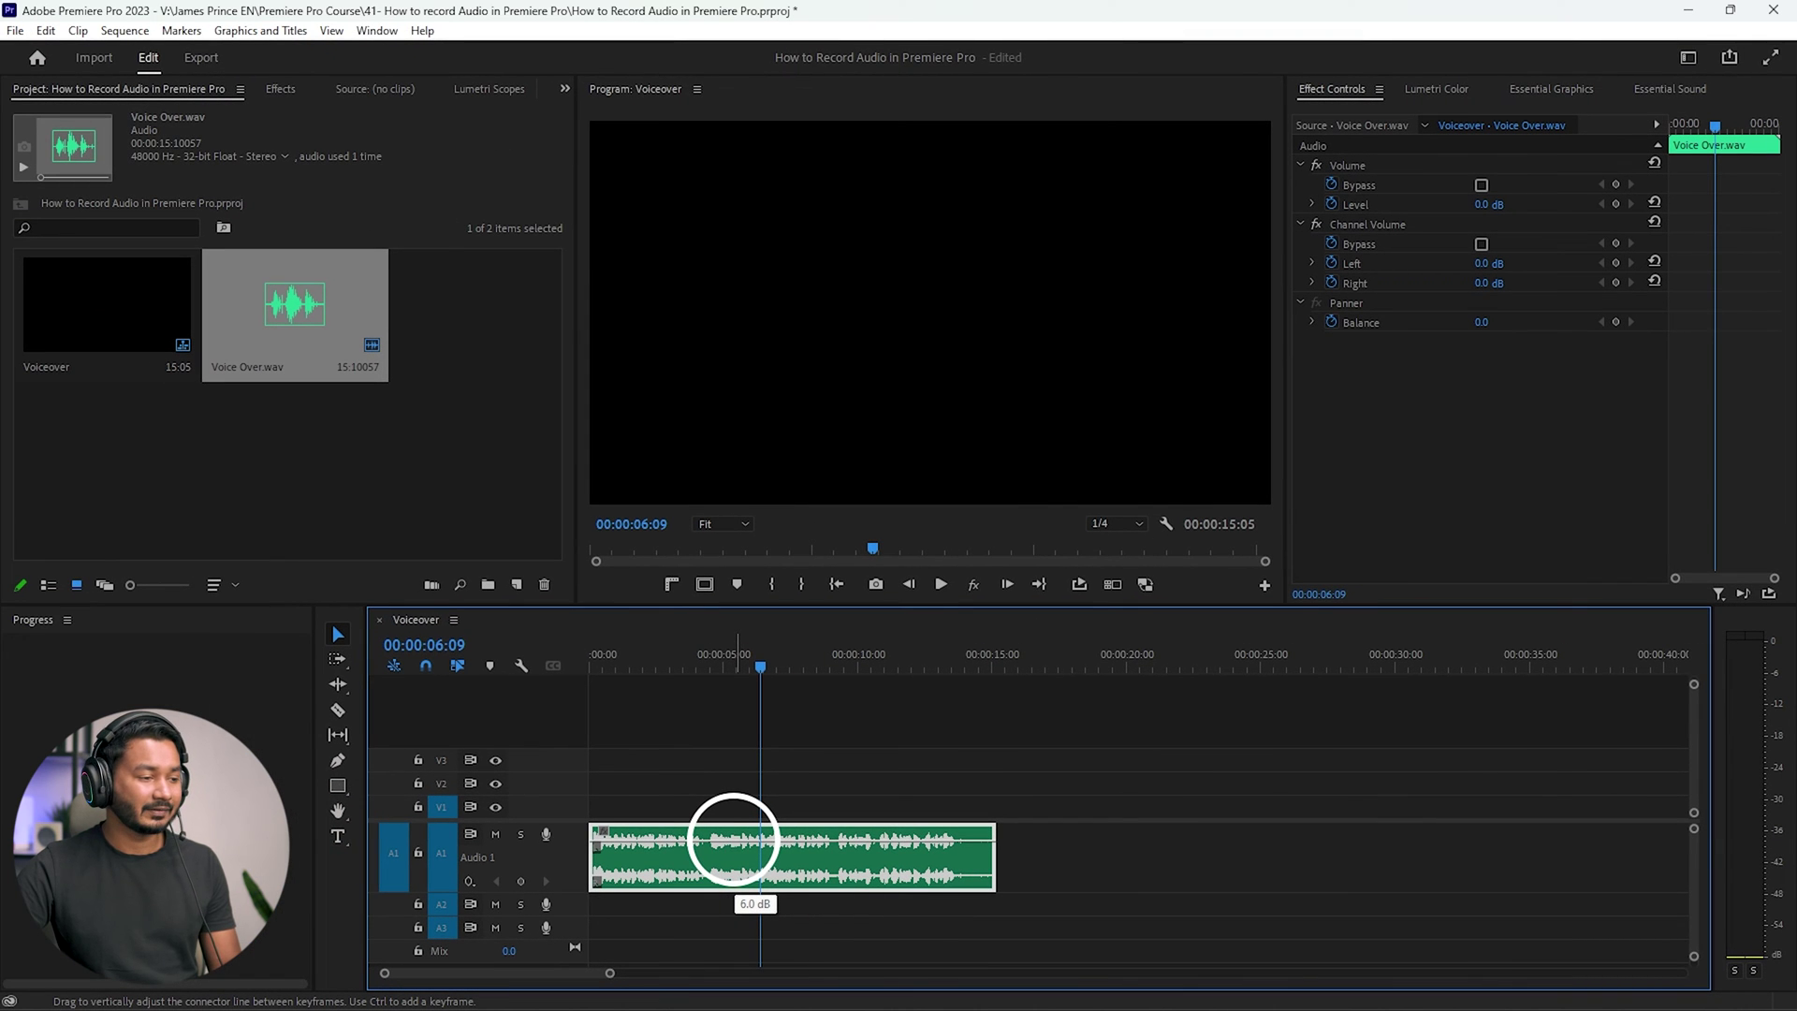
{"action": "key", "text": "space"}
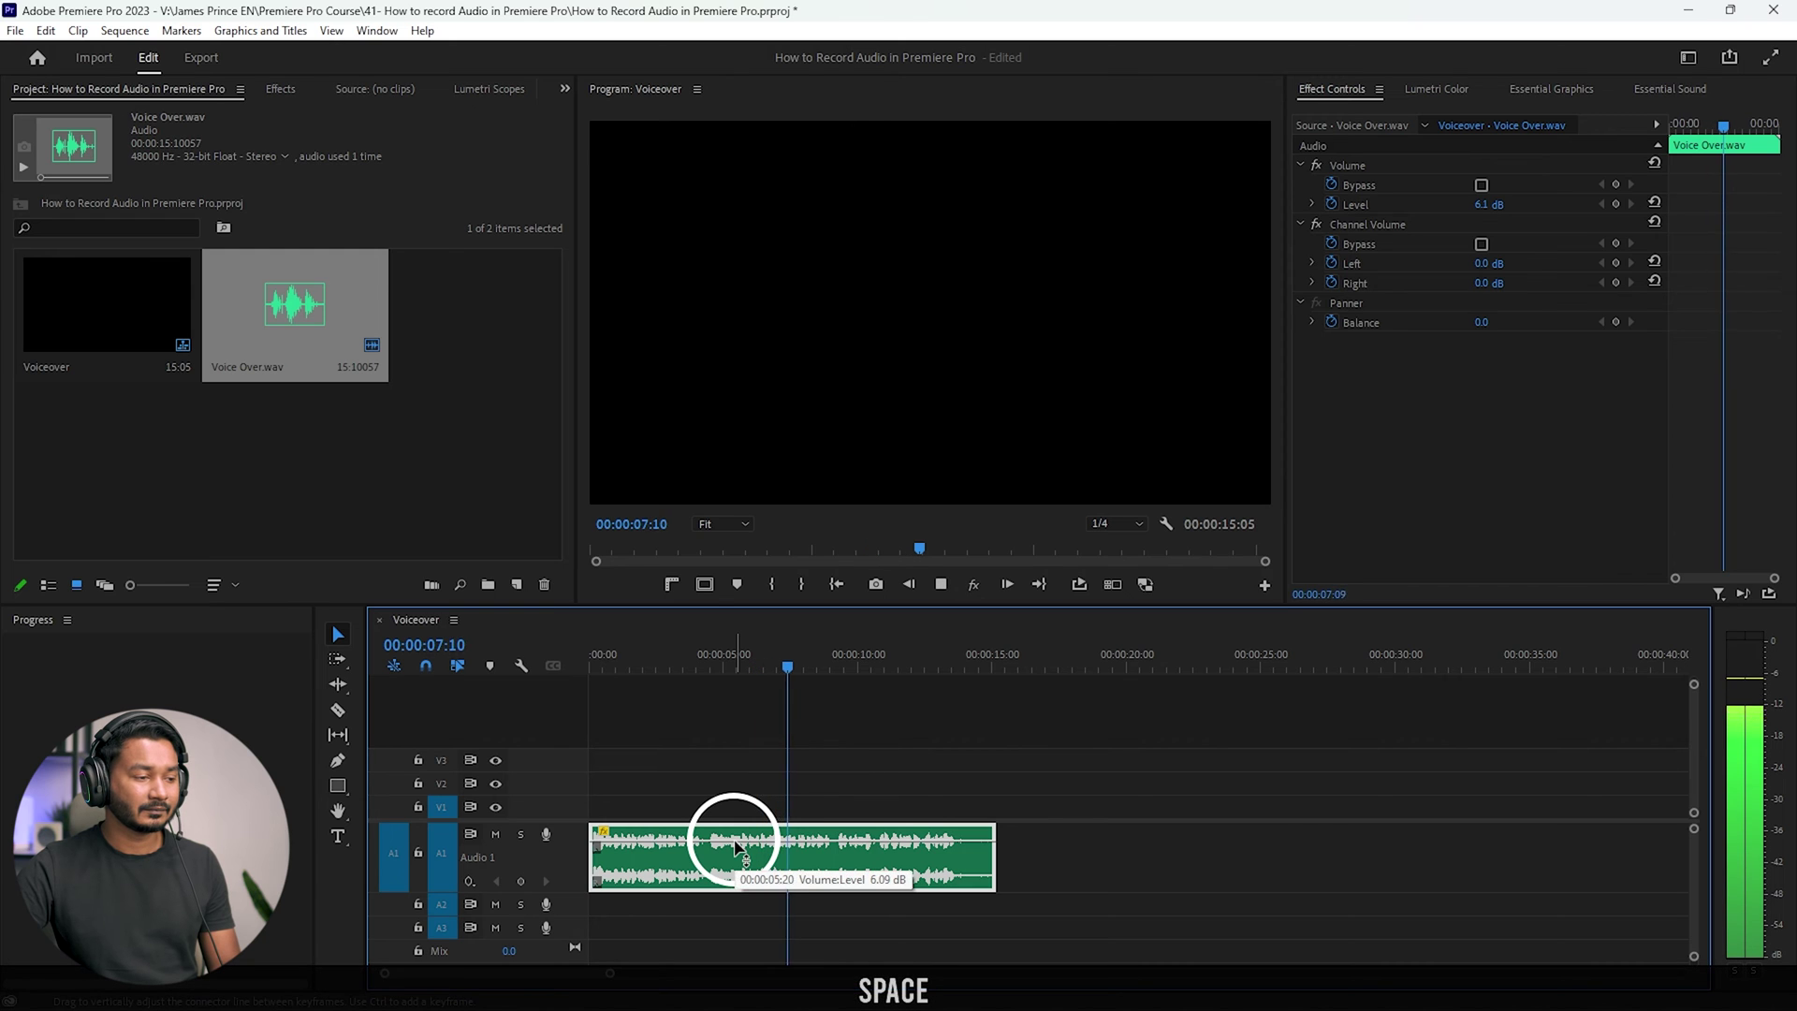
{"action": "left_click_drag", "start_coordinate": [736, 848], "coordinate": [737, 839]}
{"action": "key", "text": "space"}
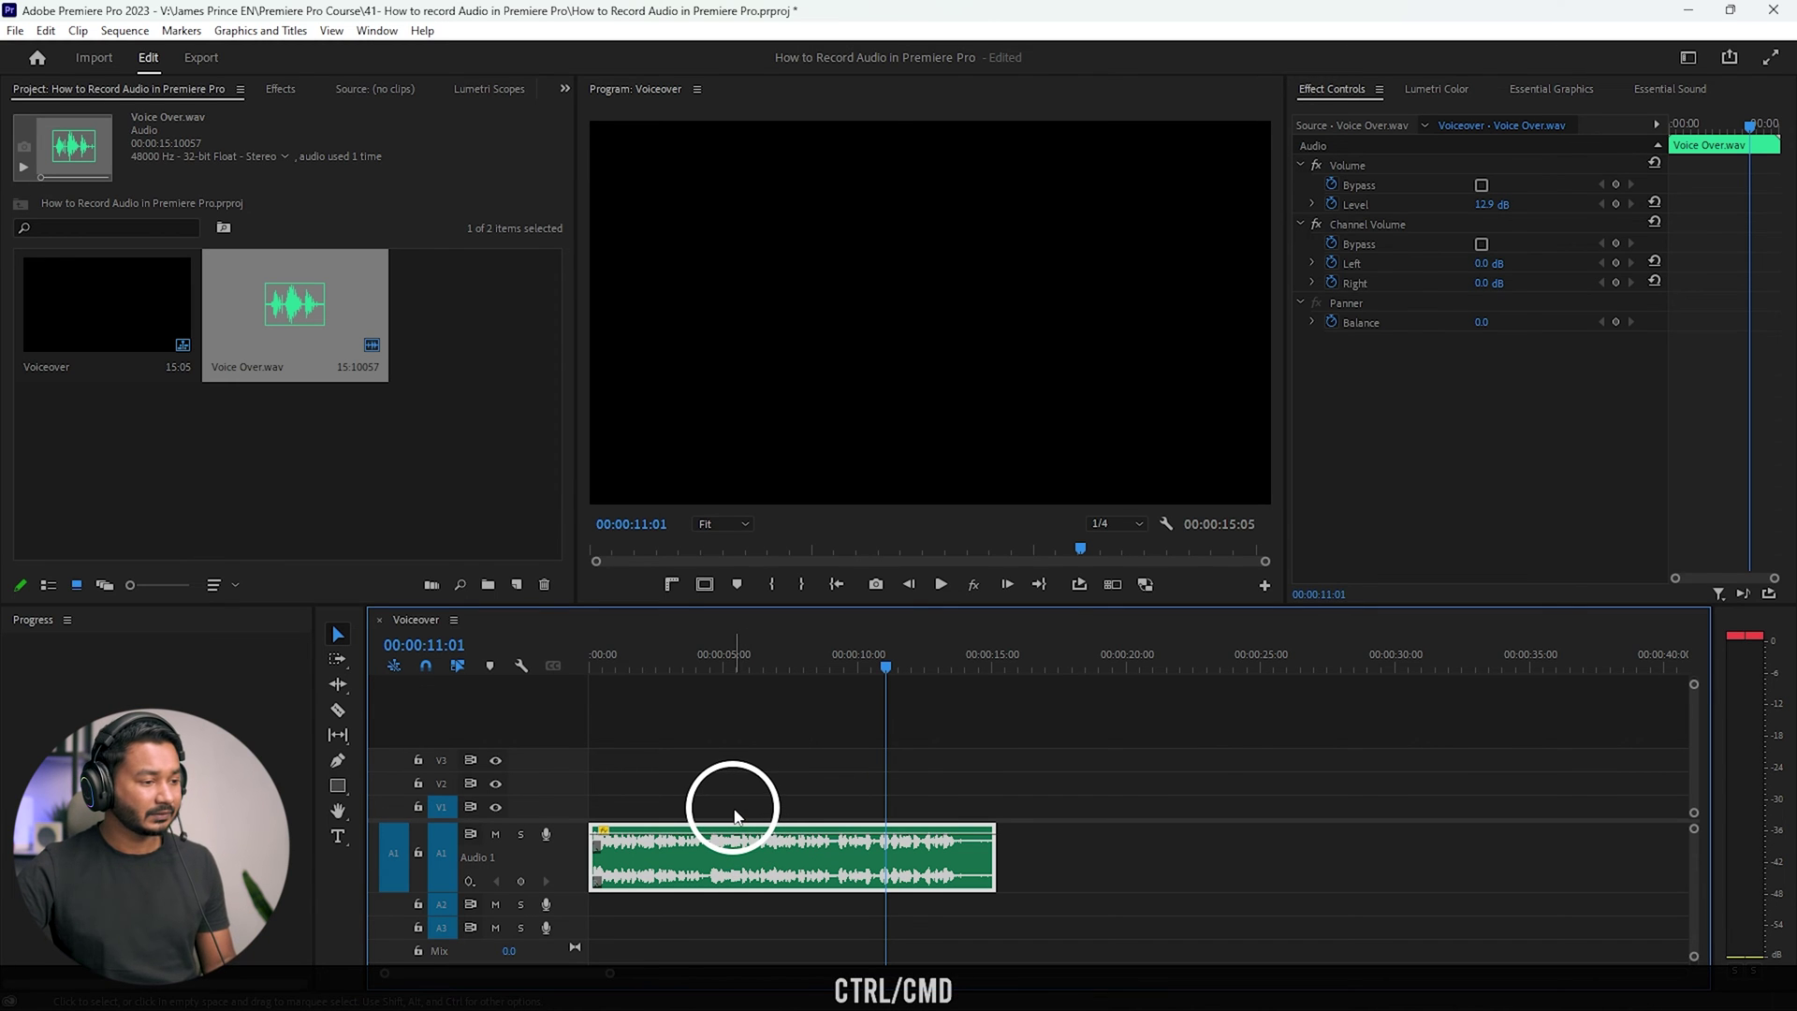
{"action": "key", "text": "ctrl+z"}
{"action": "key", "text": "ctrl+z"}
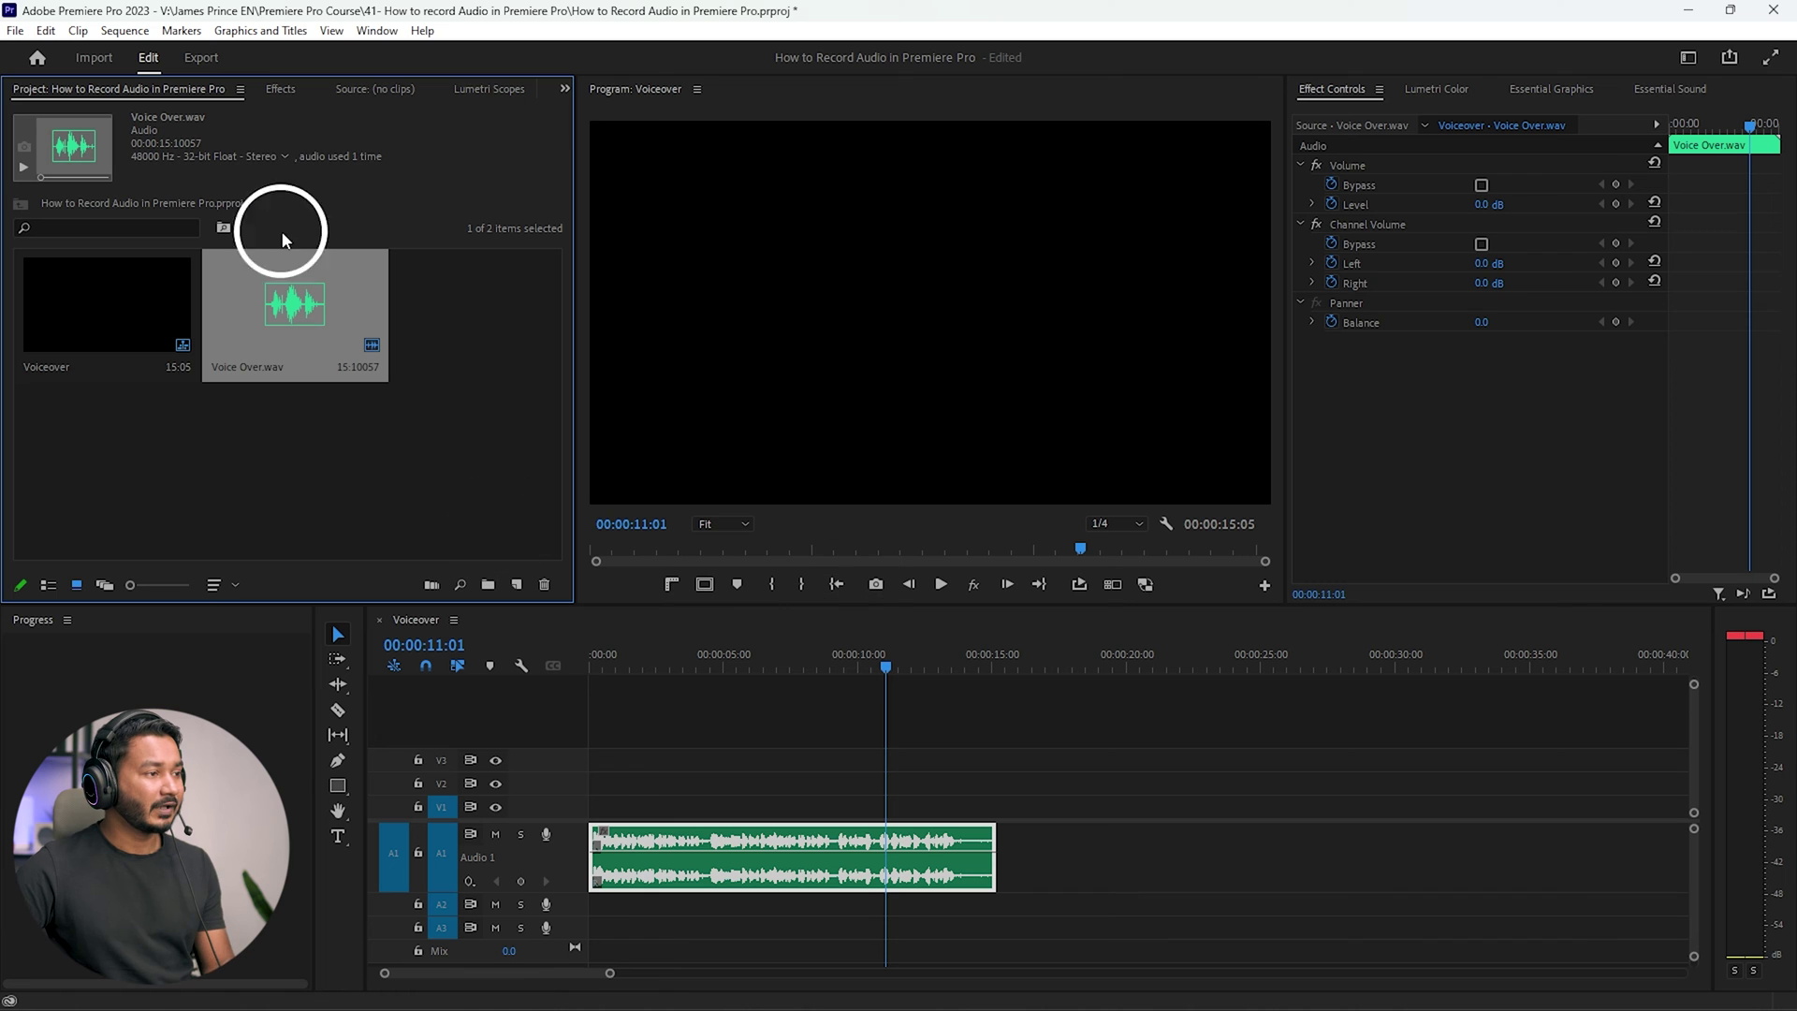
Open the Effects panel and browse the Parametric and Graphic (10 Bands) Equalizers under Filter and EQ.
{"action": "left_click", "coordinate": [286, 92]}
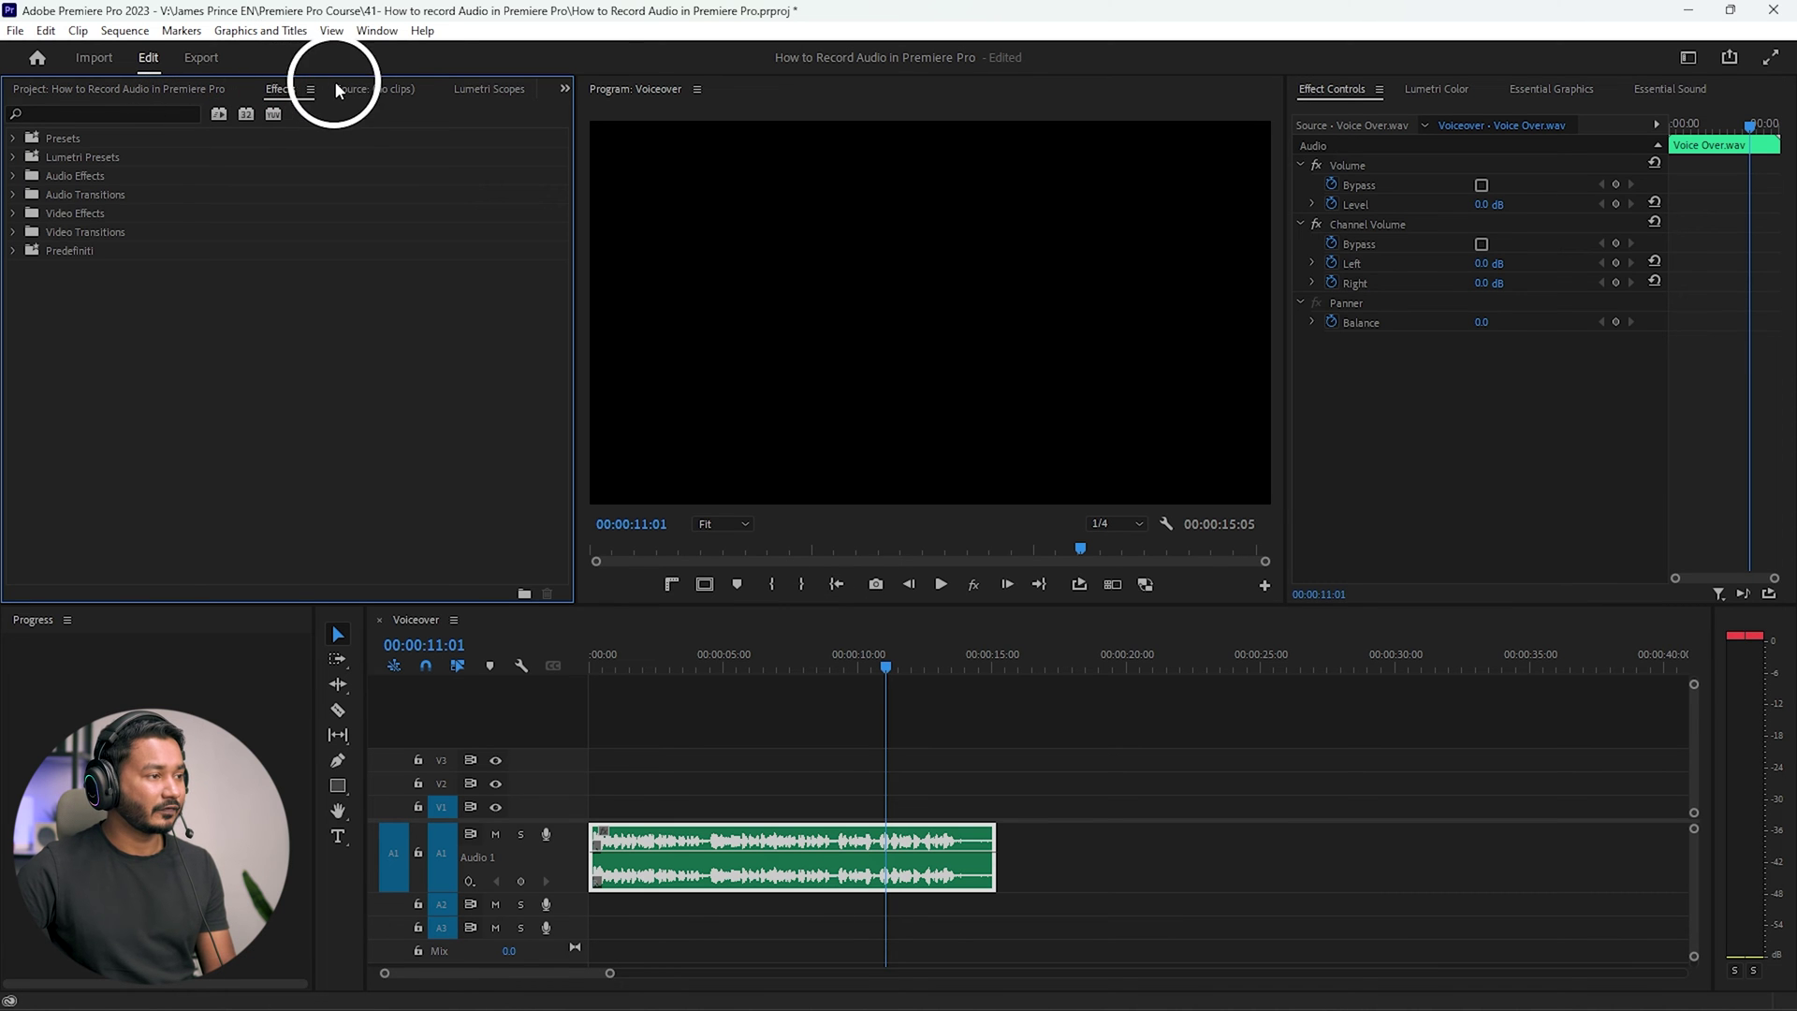
{"action": "left_click", "coordinate": [378, 32]}
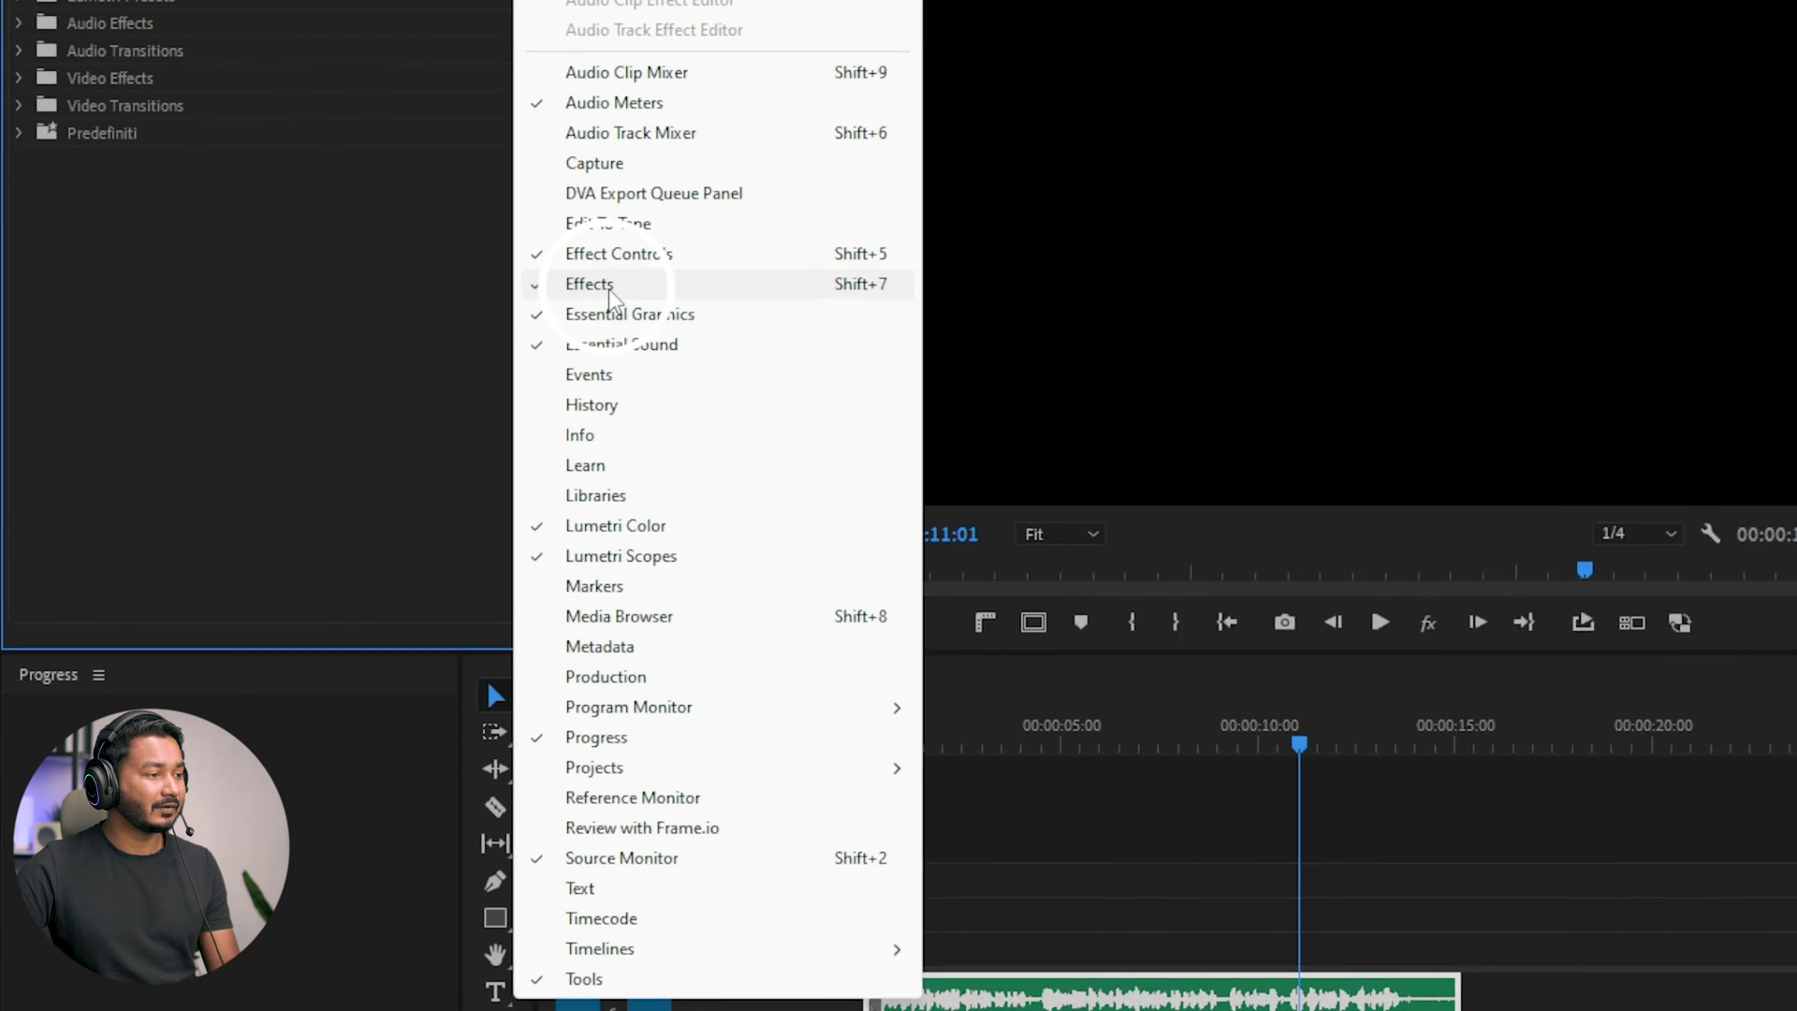
{"action": "left_click", "coordinate": [412, 355]}
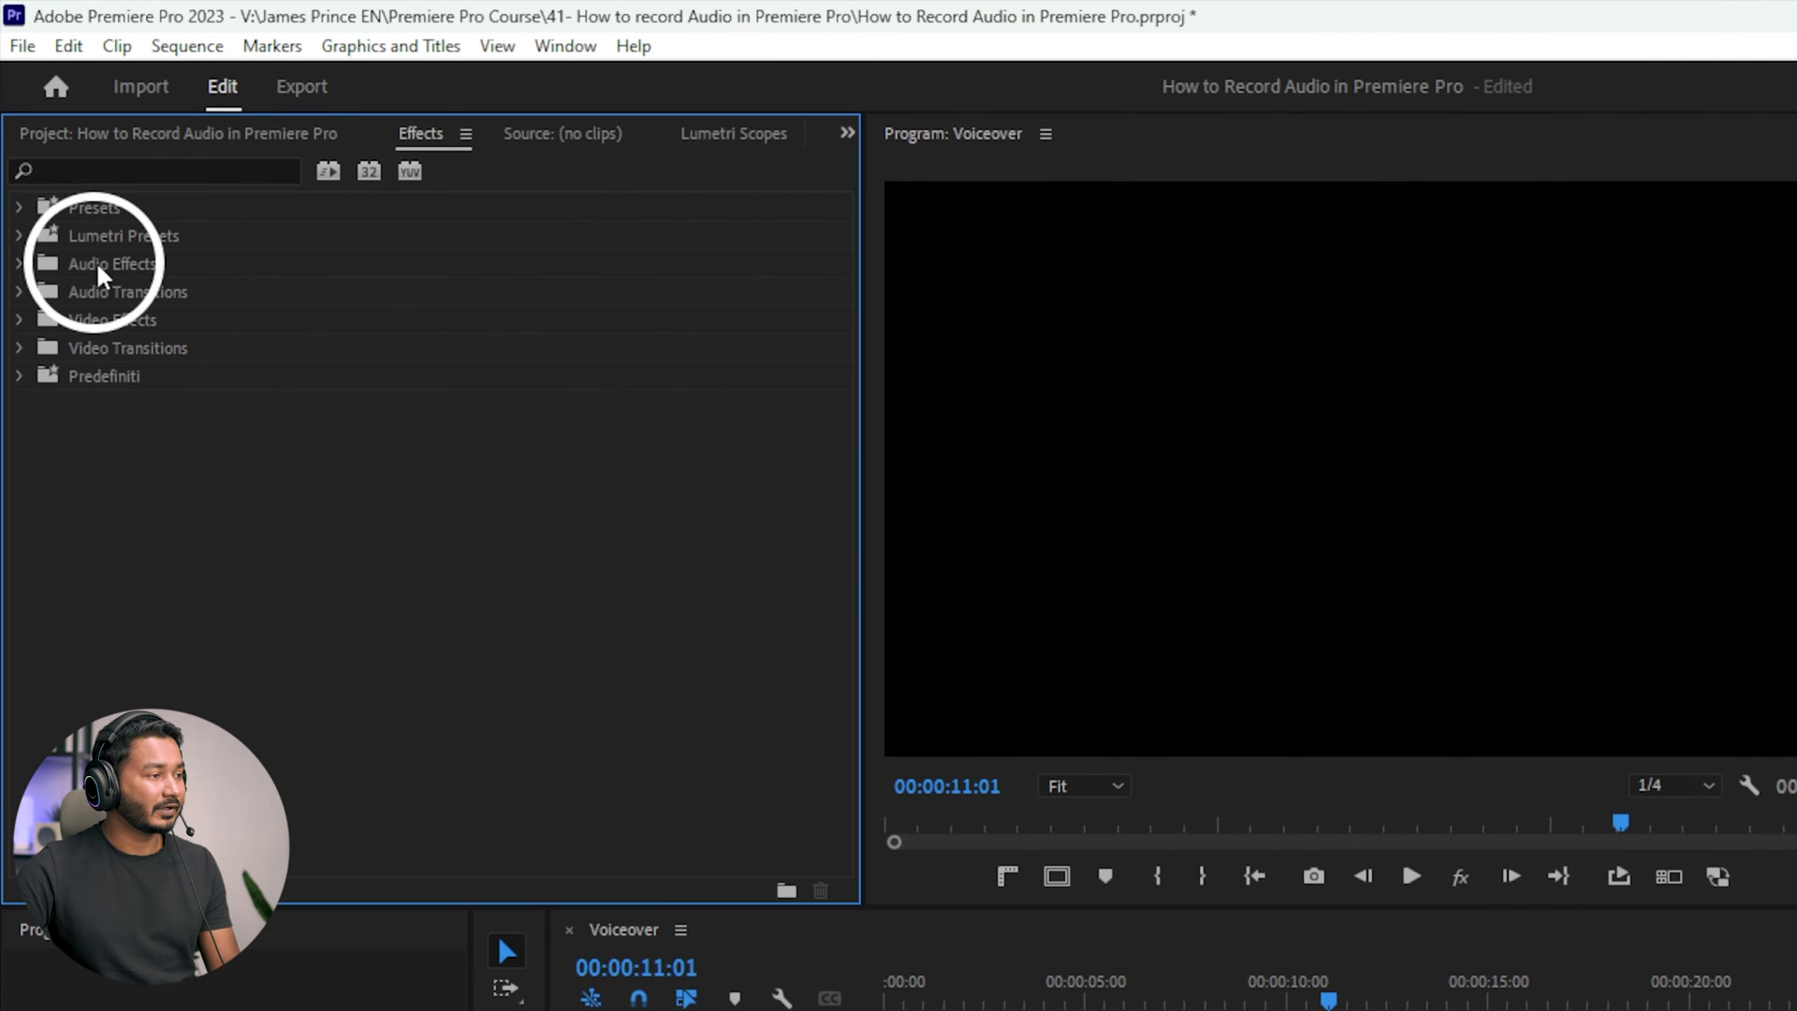
{"action": "left_click", "coordinate": [19, 266]}
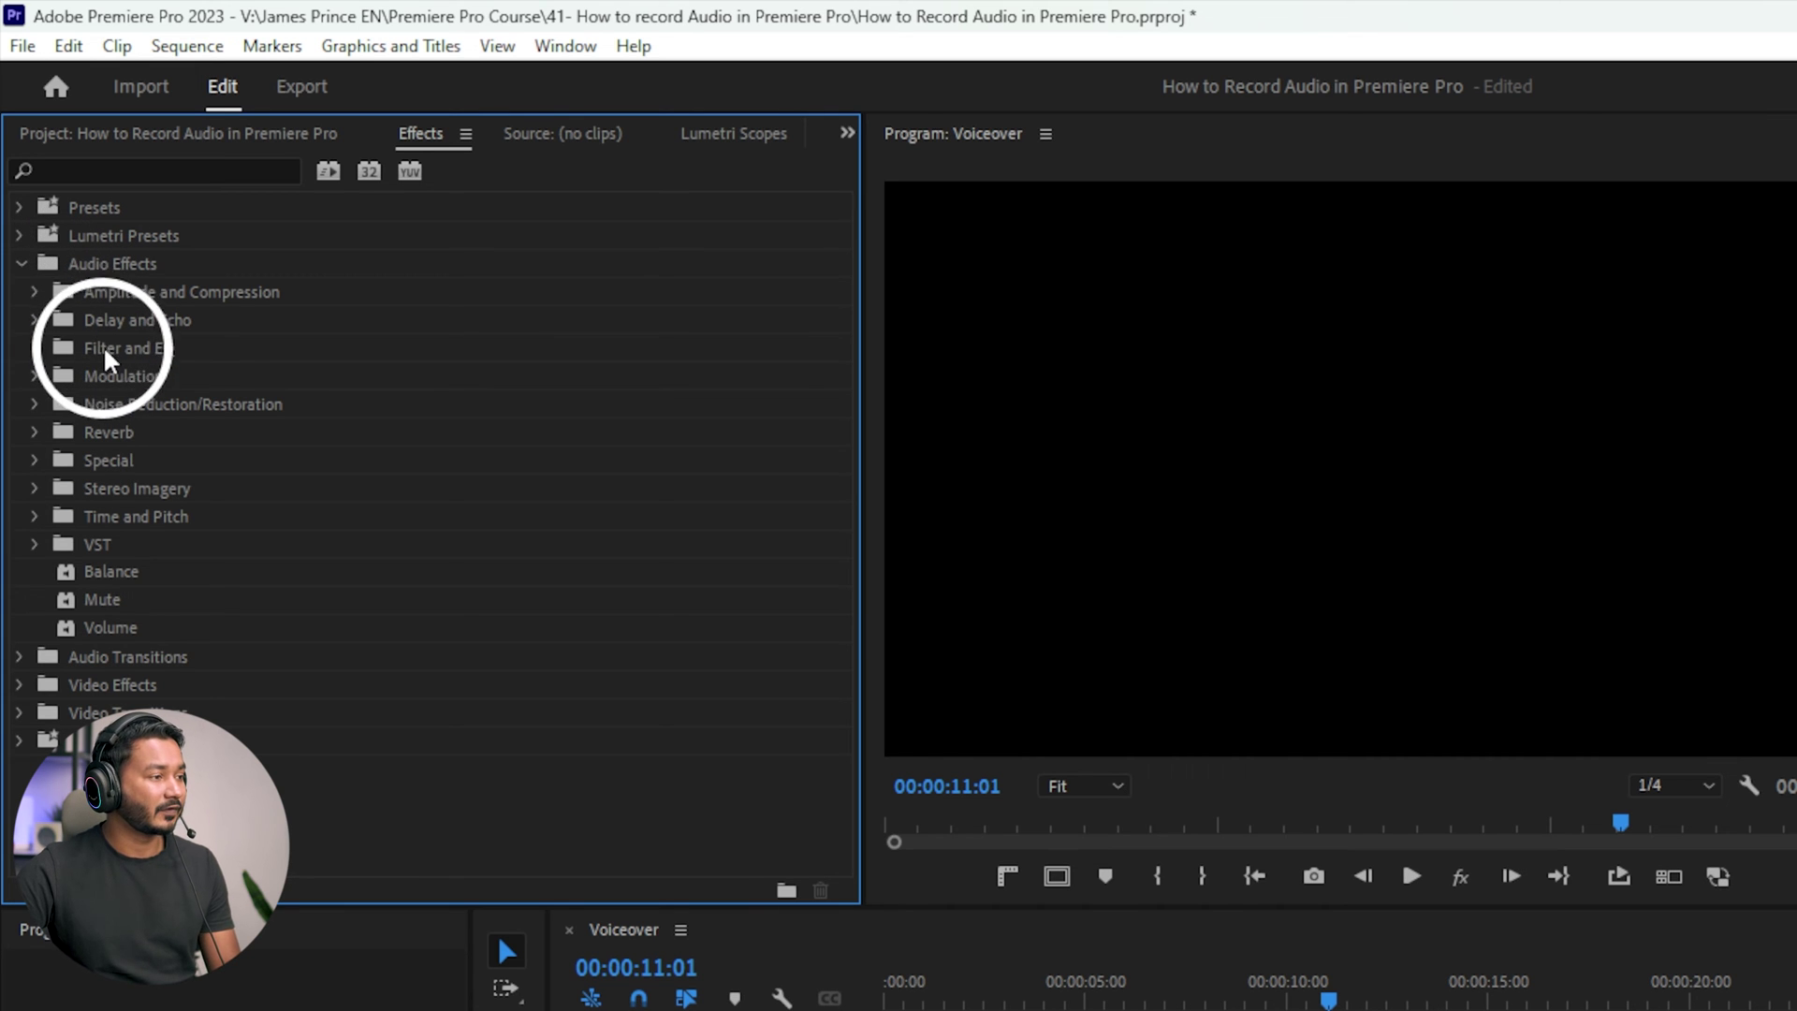
{"action": "left_click", "coordinate": [36, 348]}
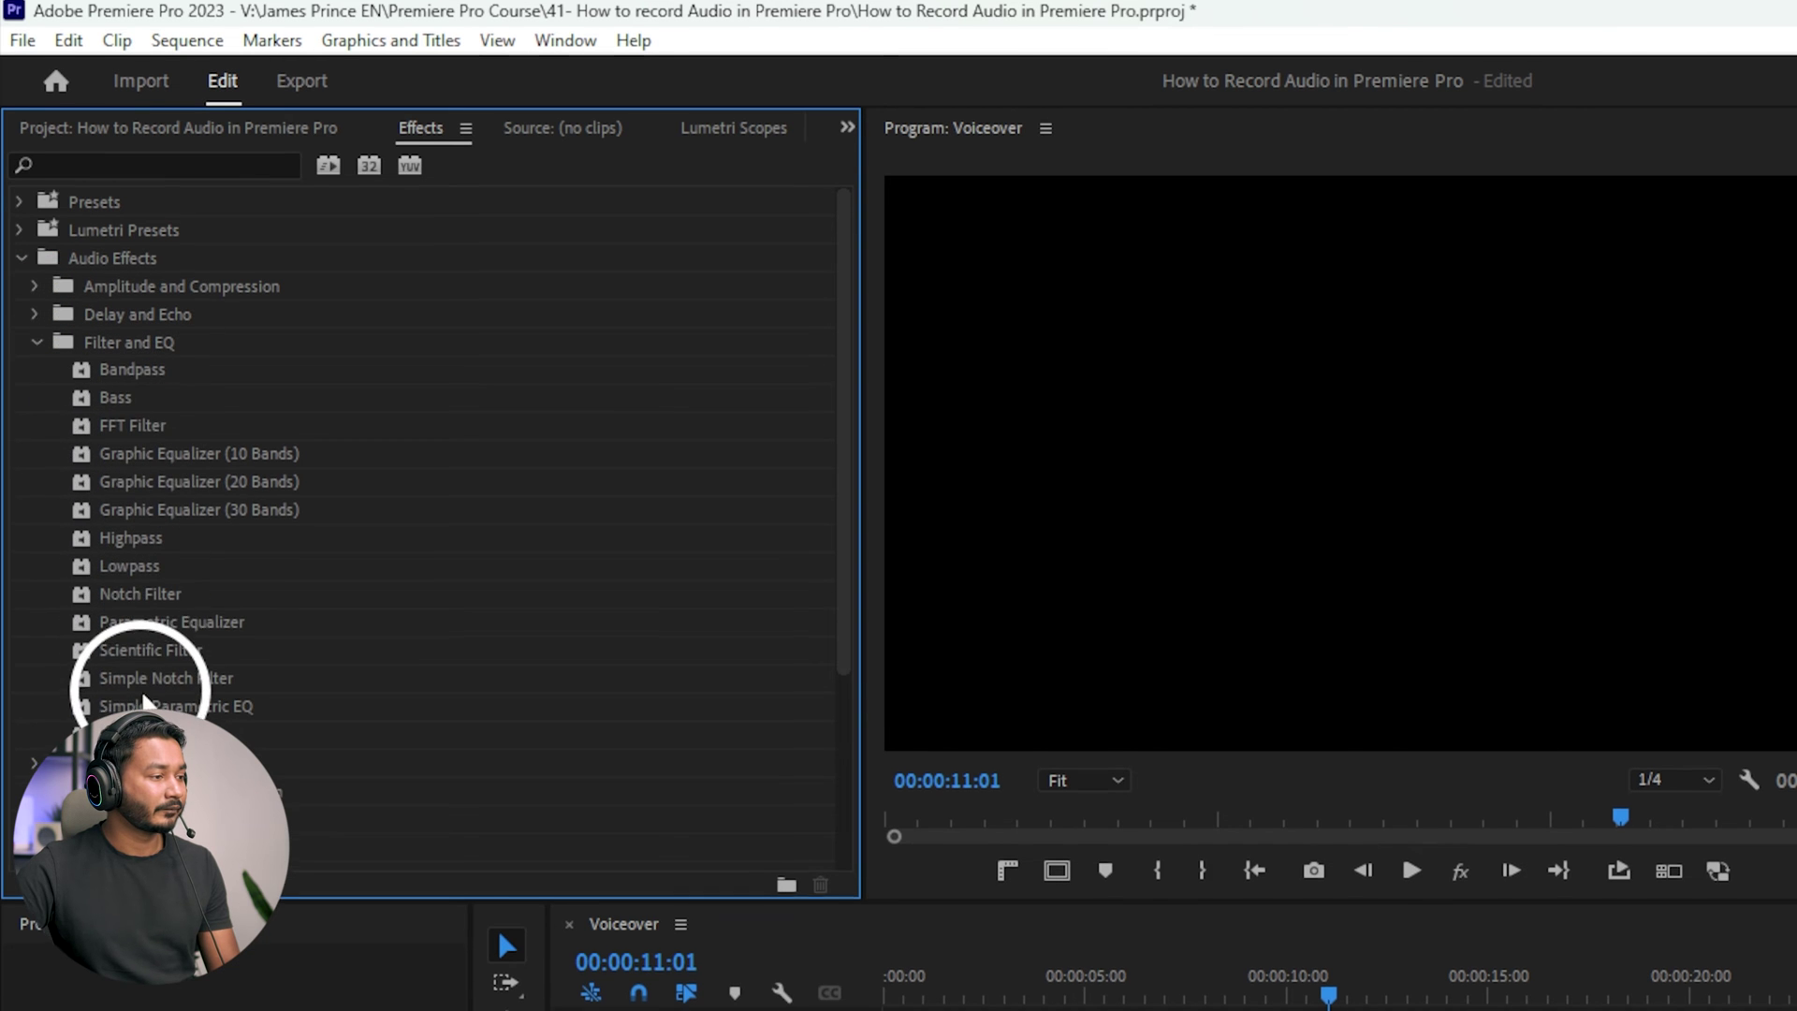
{"action": "left_click", "coordinate": [155, 614]}
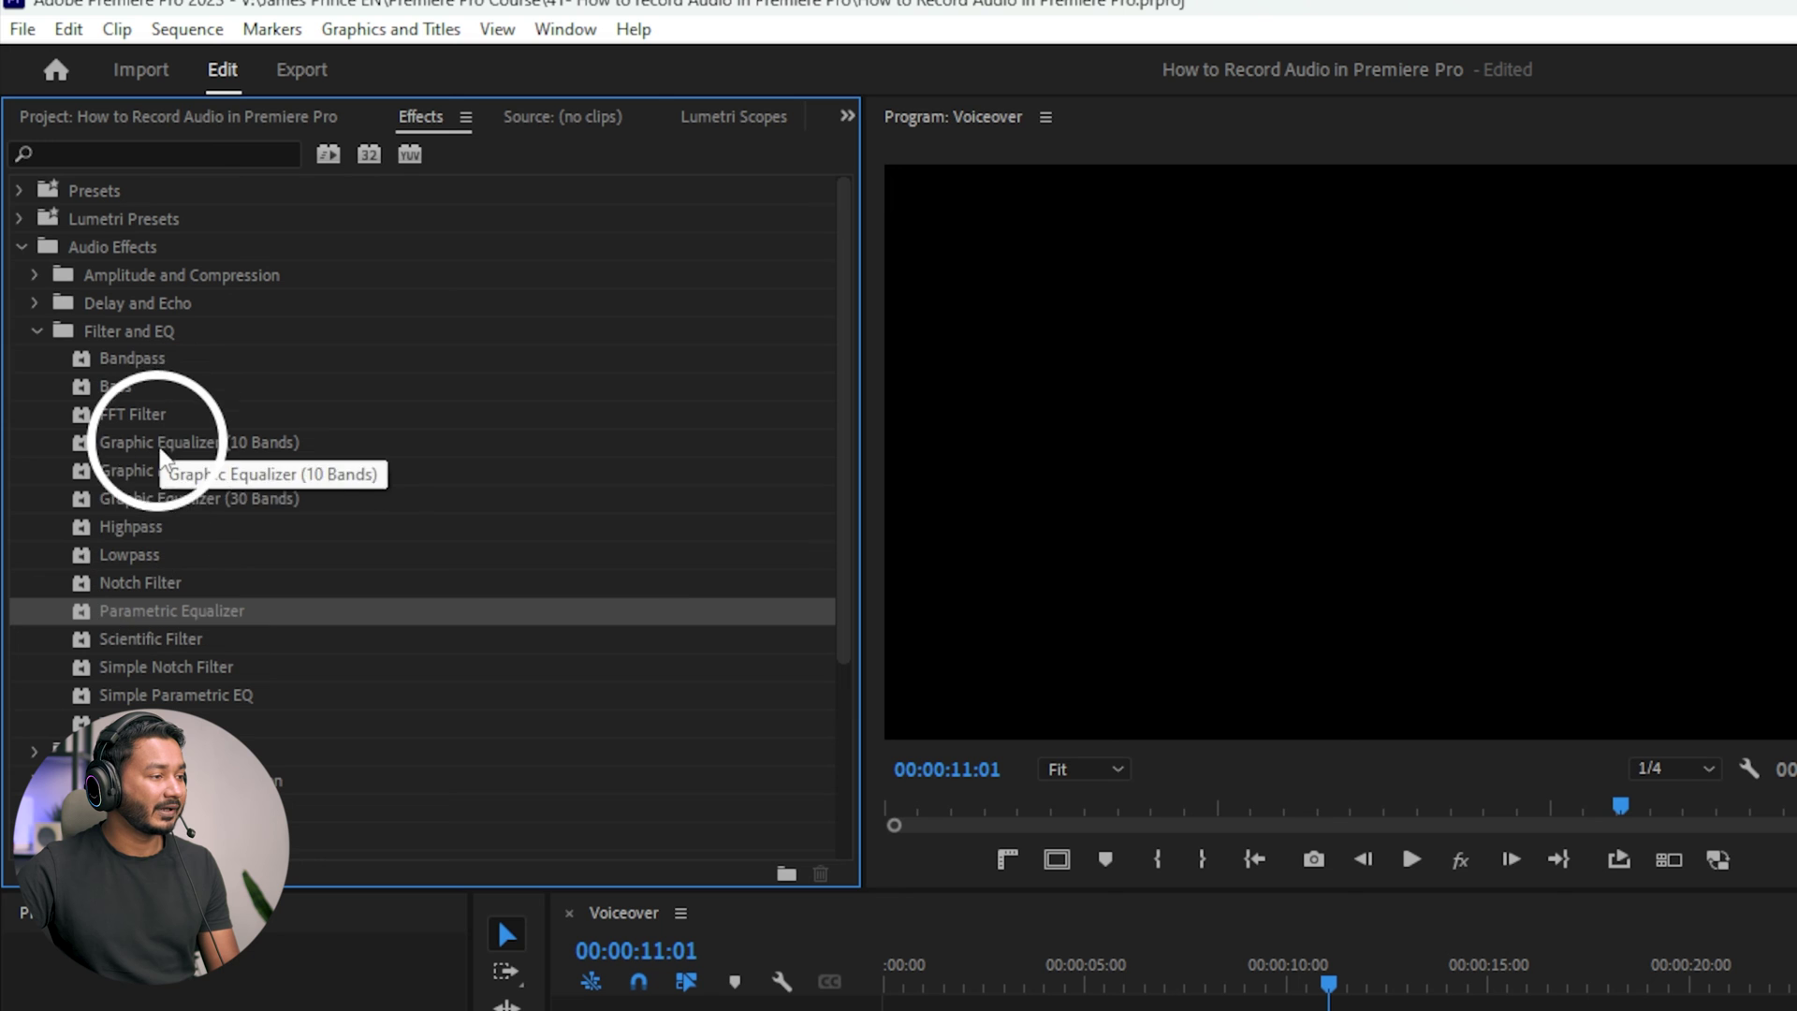
{"action": "left_click", "coordinate": [159, 454]}
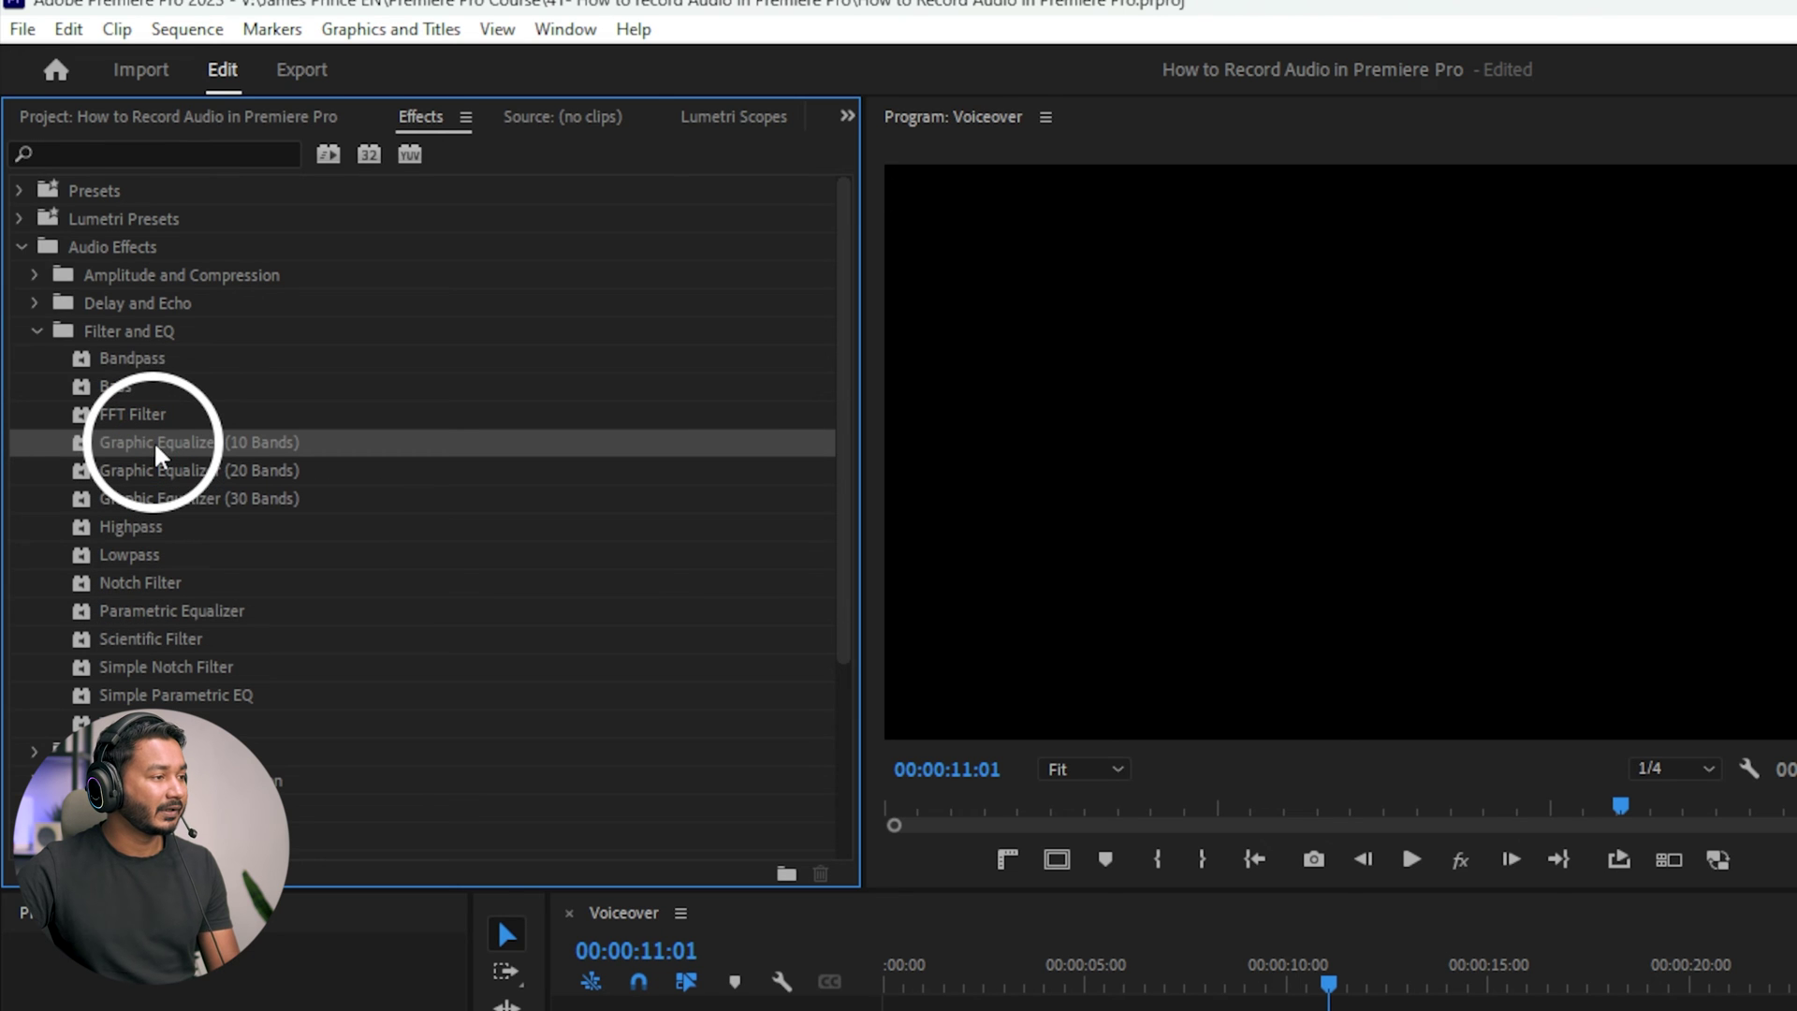
{"action": "left_click", "coordinate": [34, 331]}
Inspect the Multiband and Single-band Compressors, then collapse Amplitude and Compression.
{"action": "left_click", "coordinate": [34, 293]}
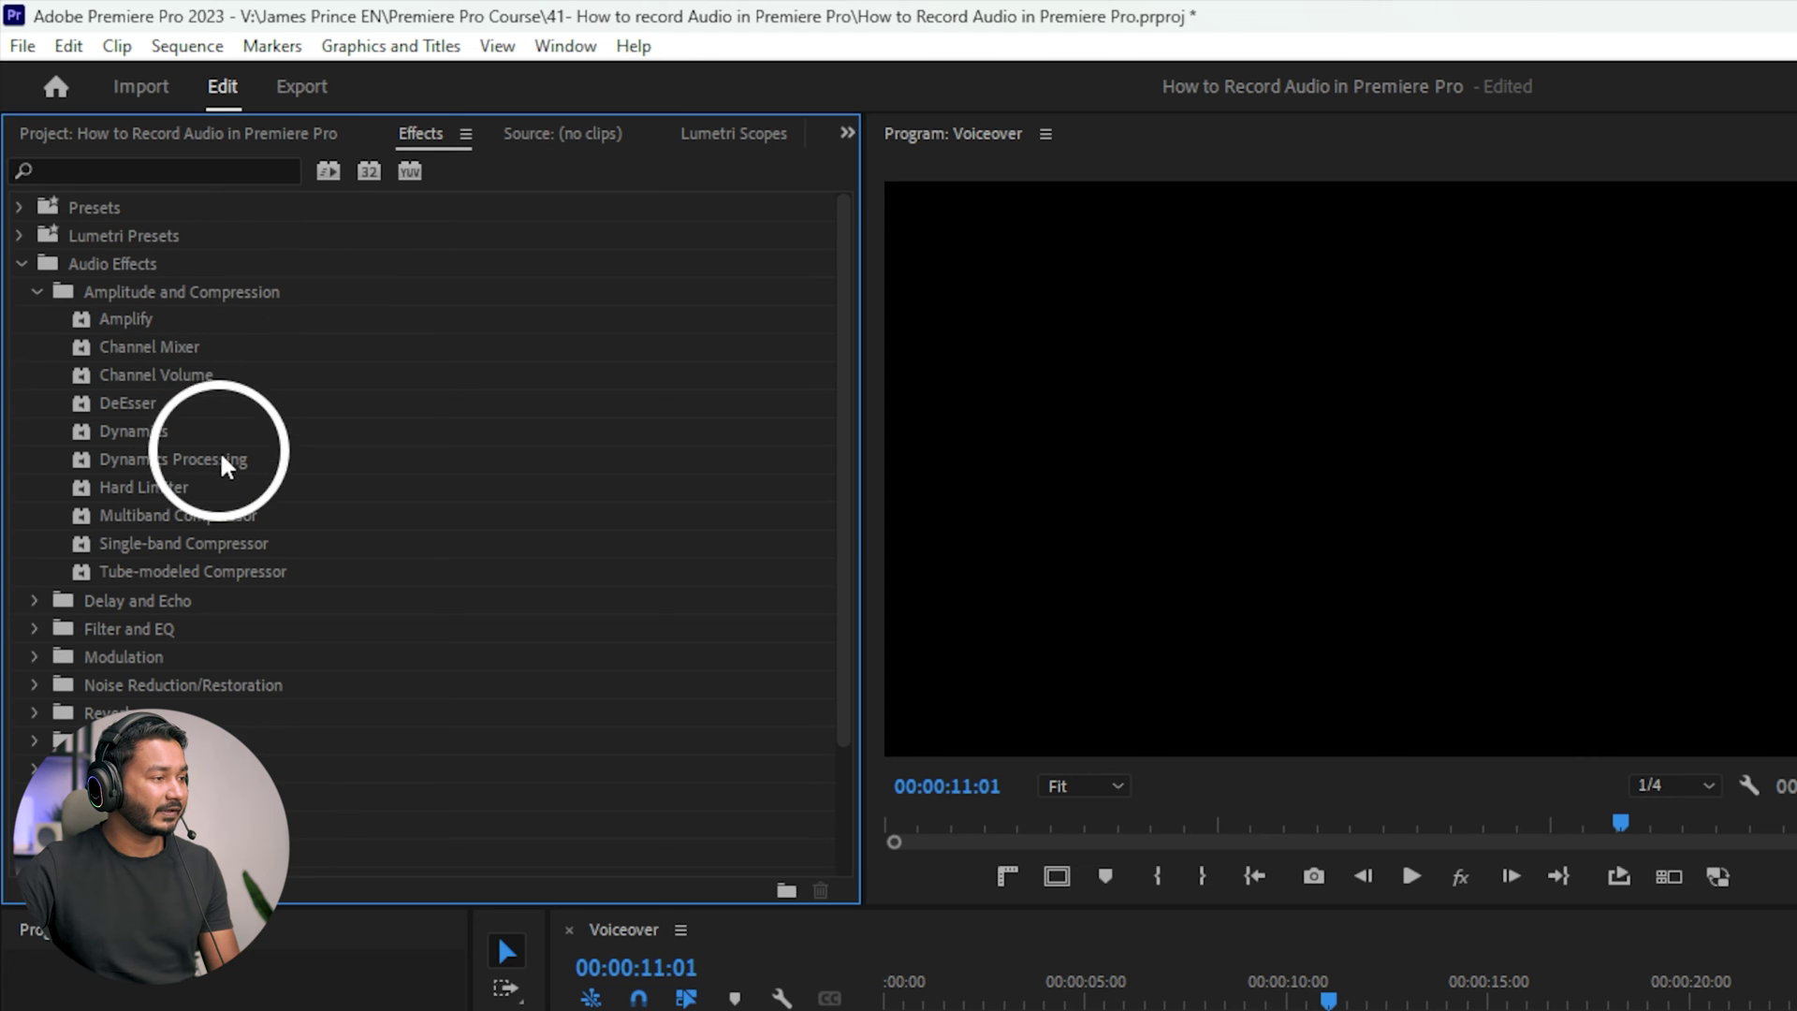
{"action": "left_click", "coordinate": [200, 520]}
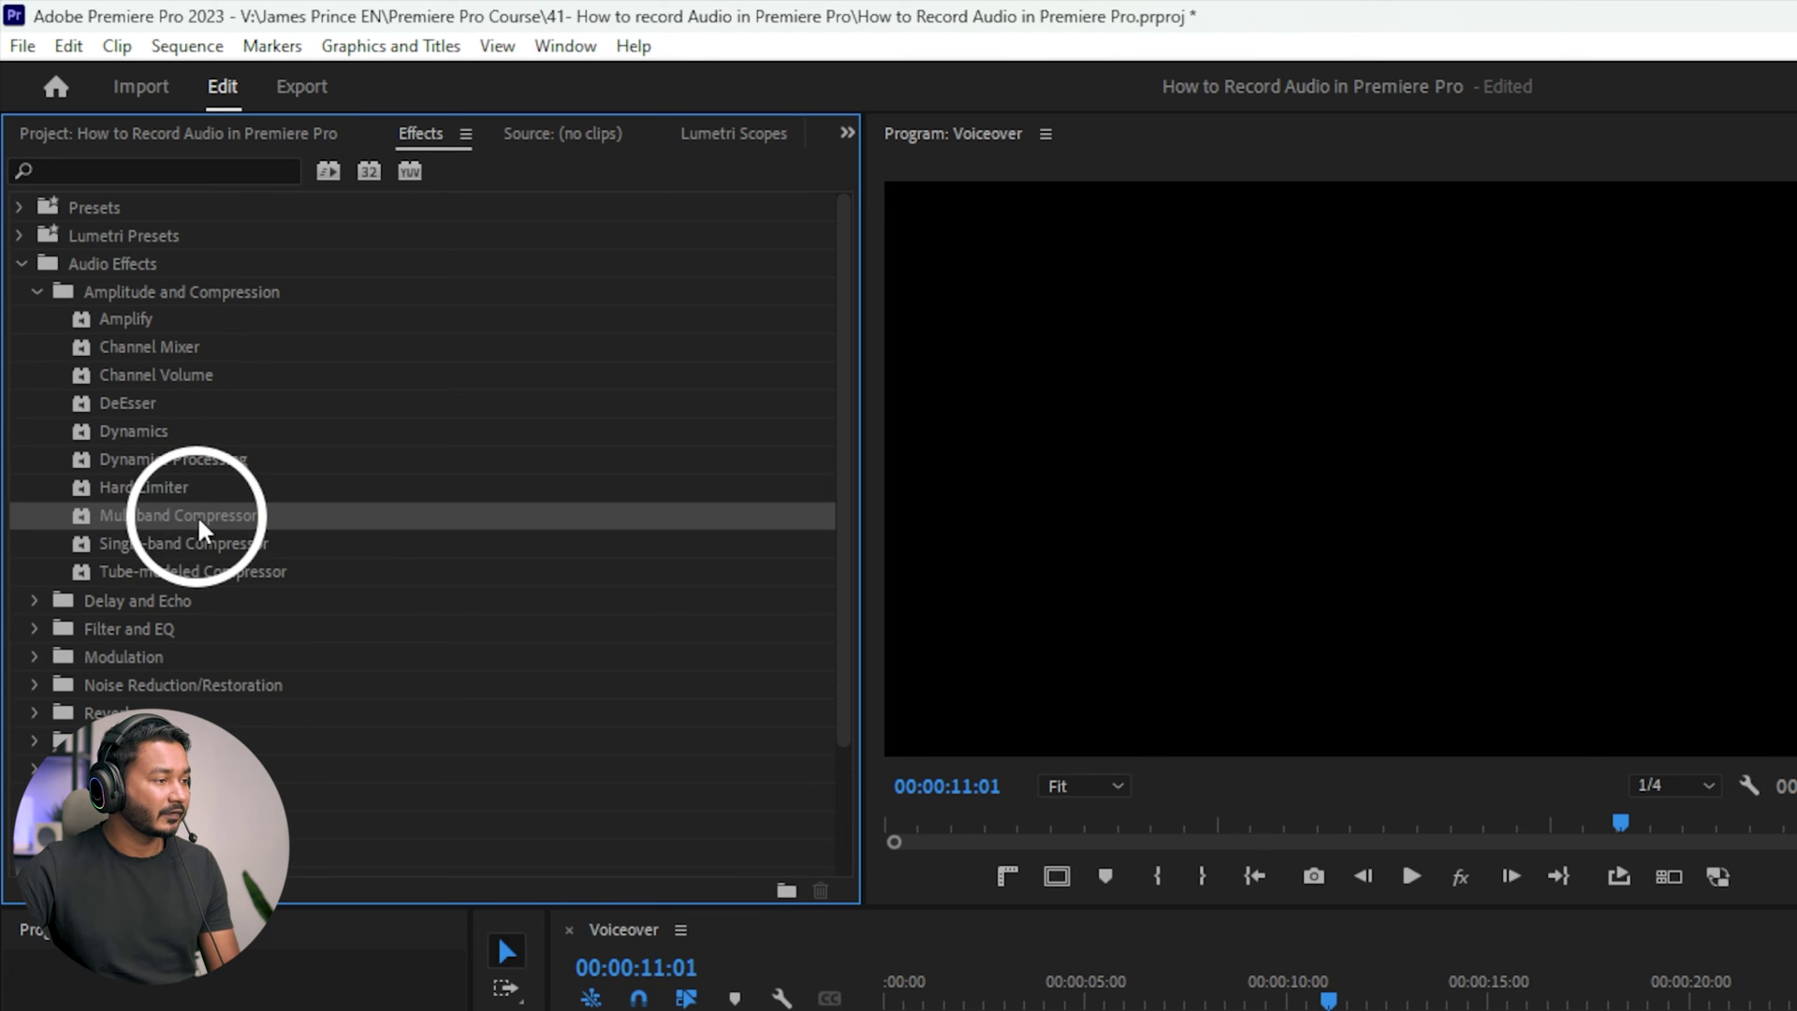
{"action": "left_click", "coordinate": [196, 545]}
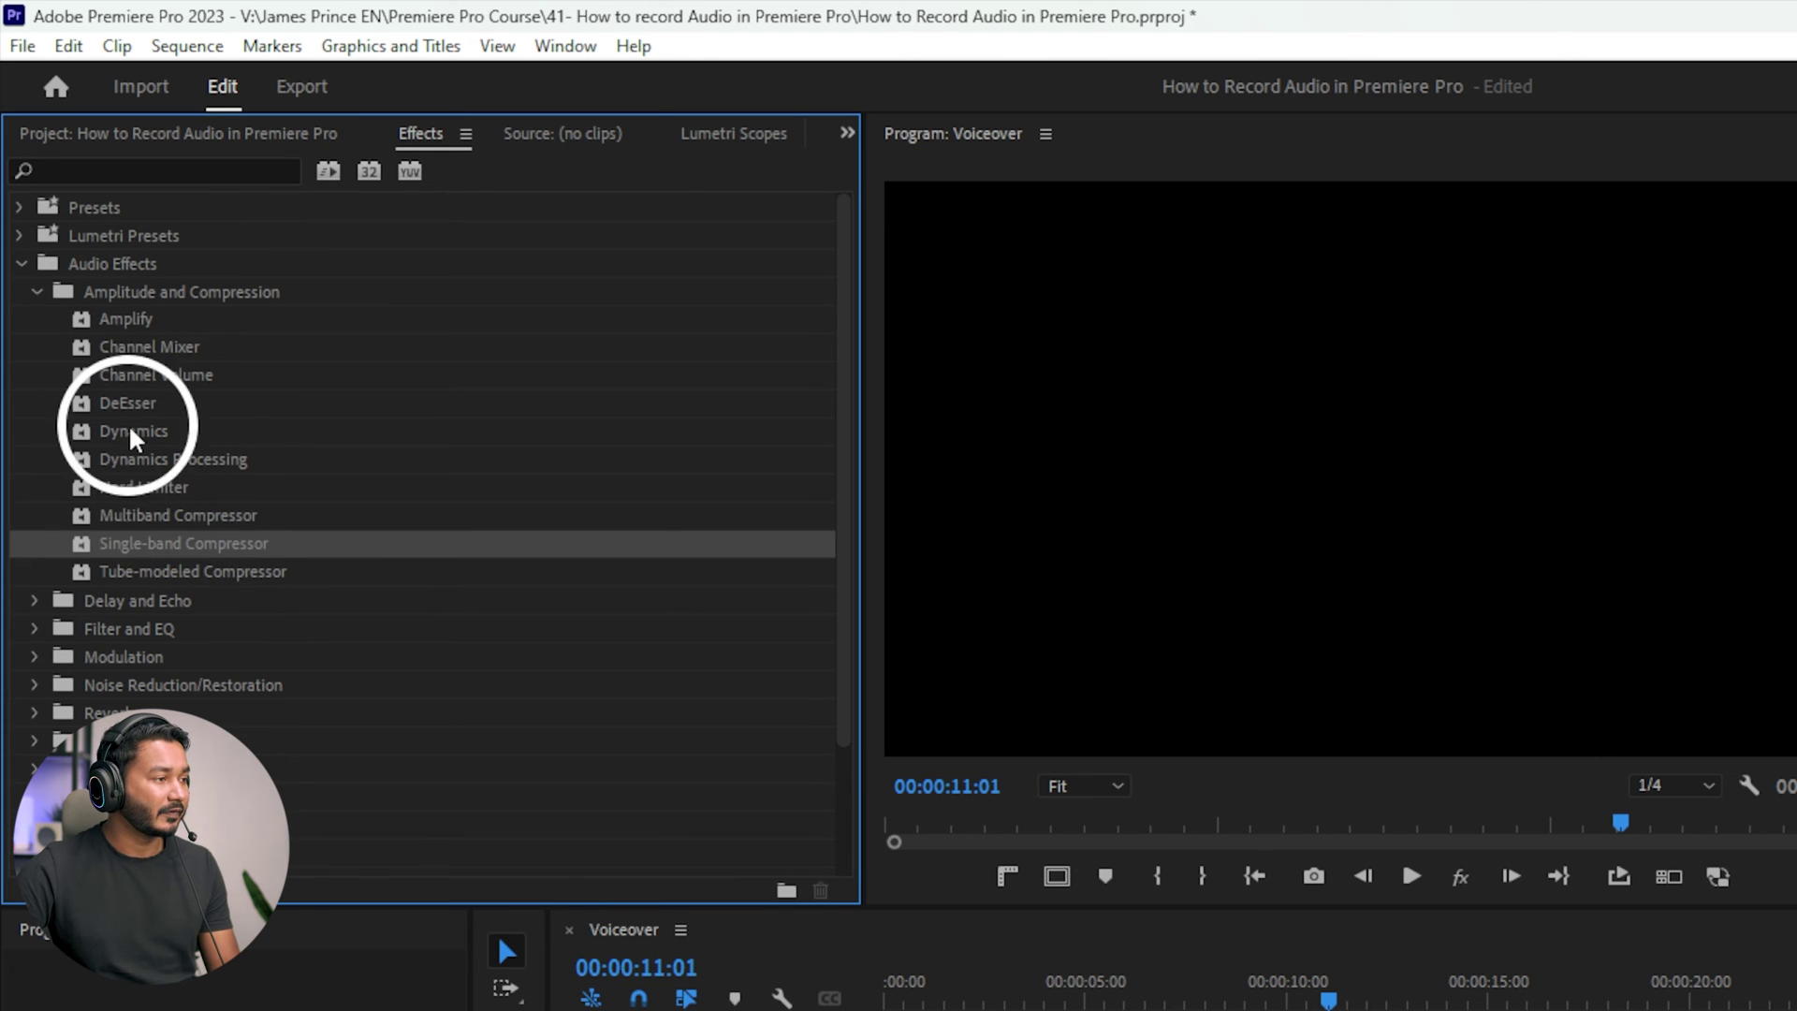
{"action": "left_click", "coordinate": [40, 291]}
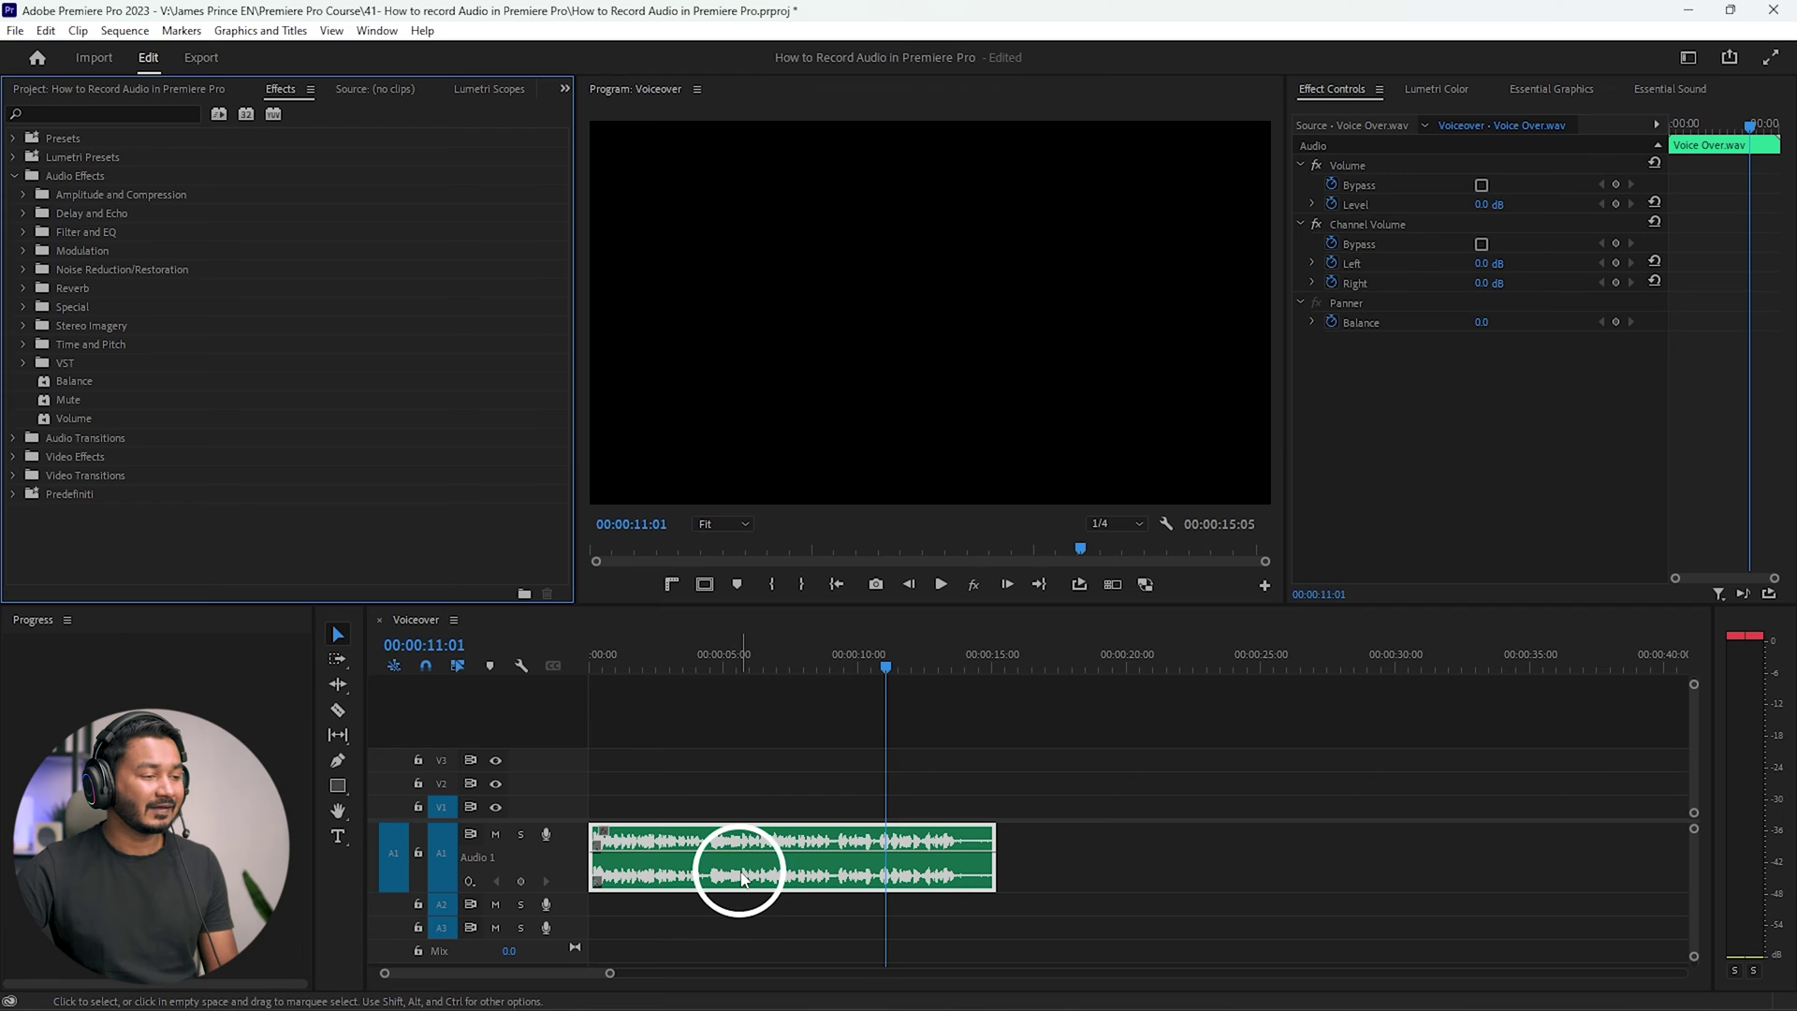
Select the Voice Over.wav clip on A1 and open the Window menu.
{"action": "left_click", "coordinate": [742, 878]}
{"action": "left_click", "coordinate": [378, 31]}
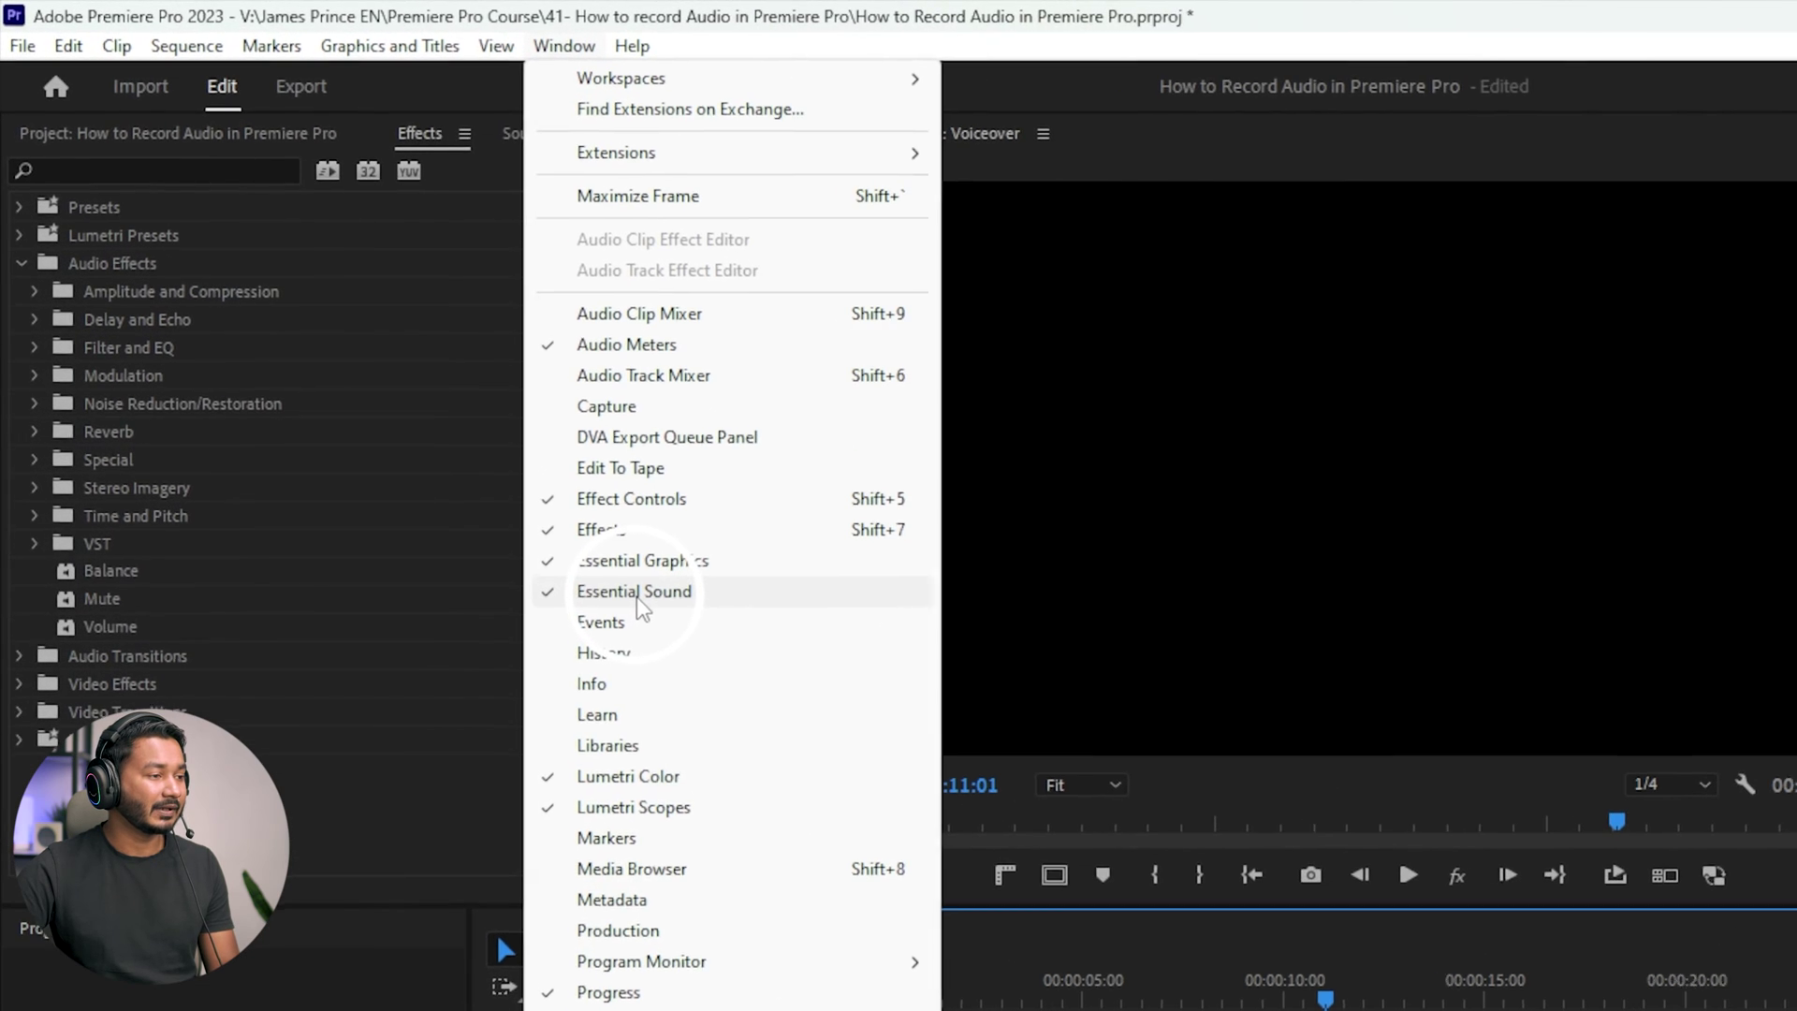
In Essential Sound, mark Voice Over.wav as Dialogue and choose the Balanced Male Voice preset.
{"action": "left_click", "coordinate": [424, 394]}
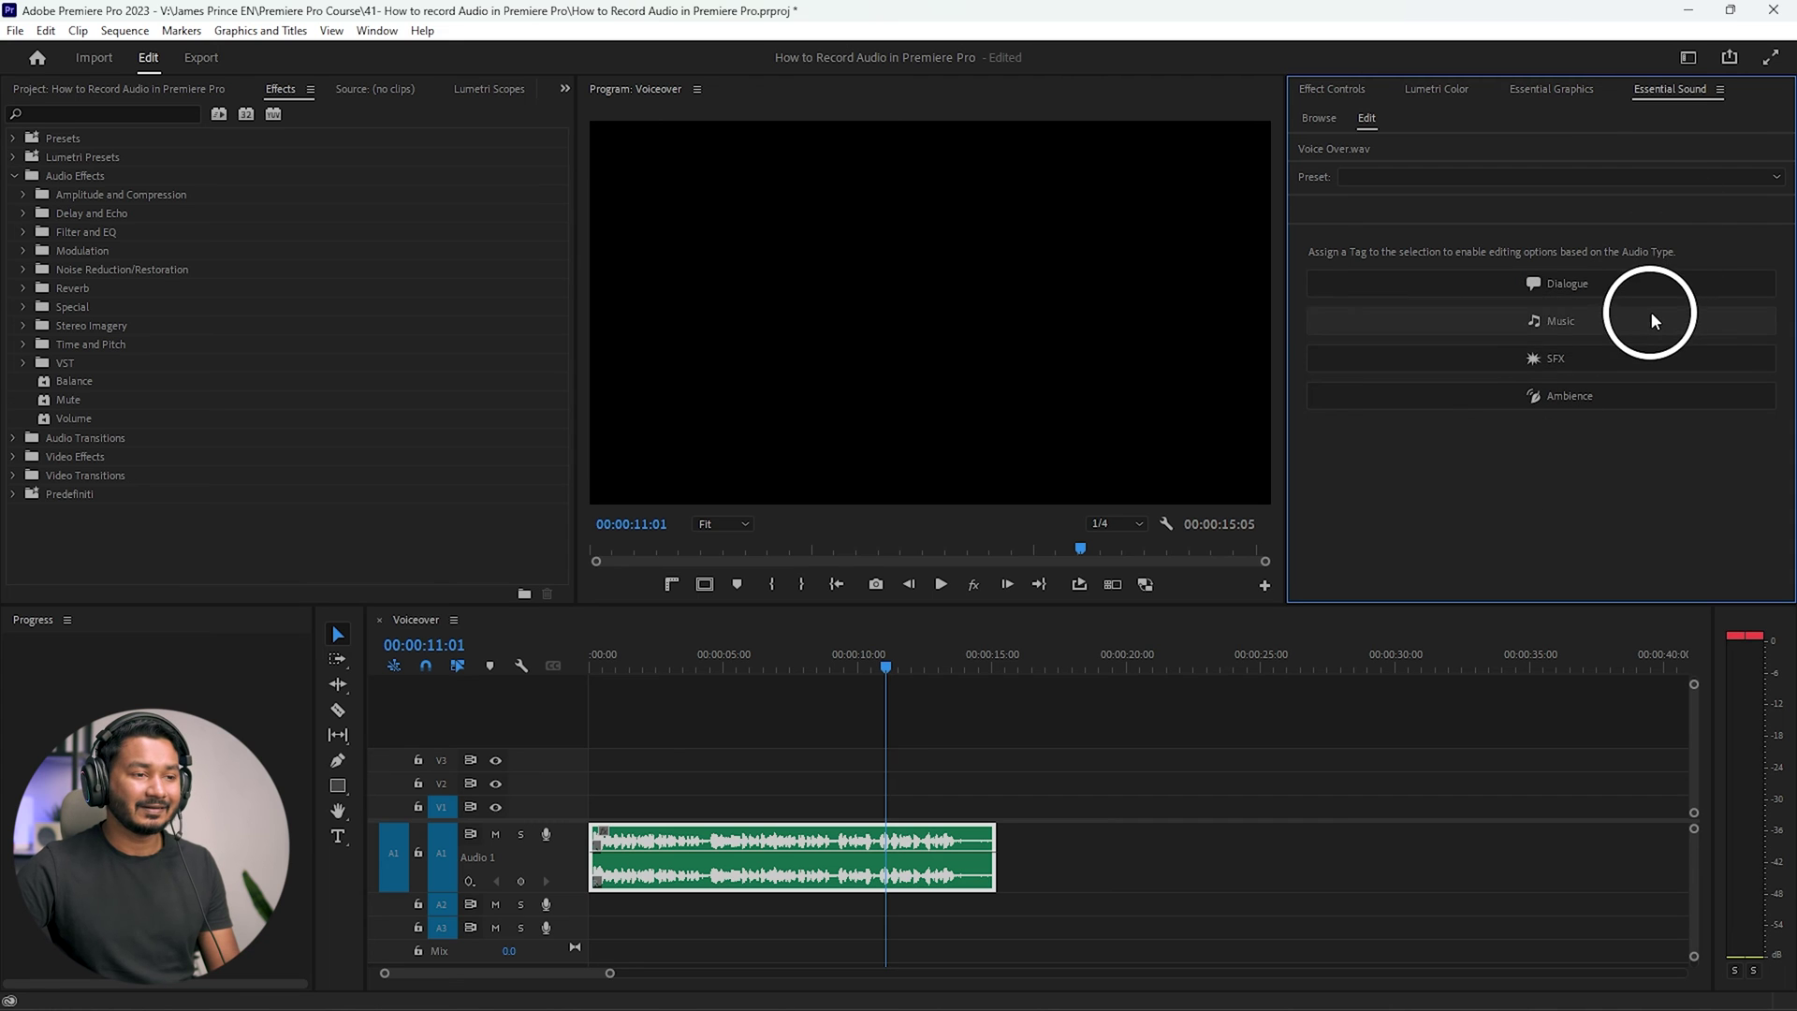
{"action": "left_click", "coordinate": [1577, 279]}
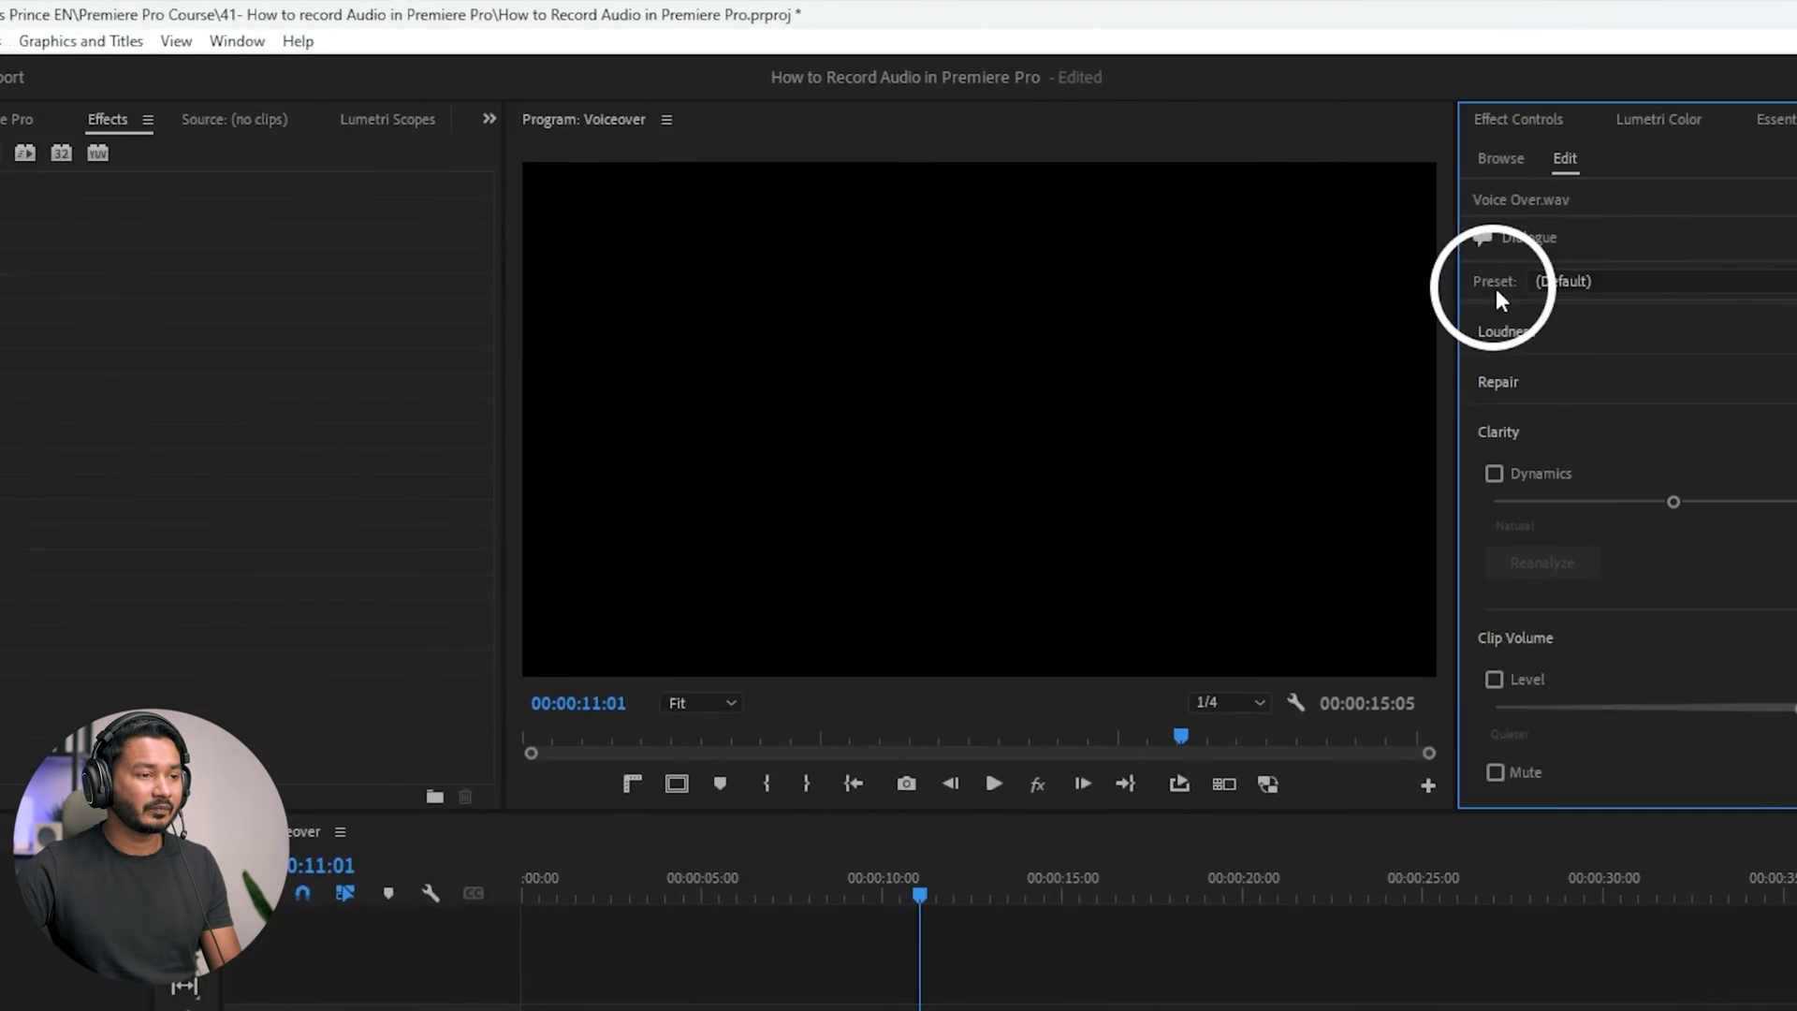
{"action": "left_click", "coordinate": [1571, 282]}
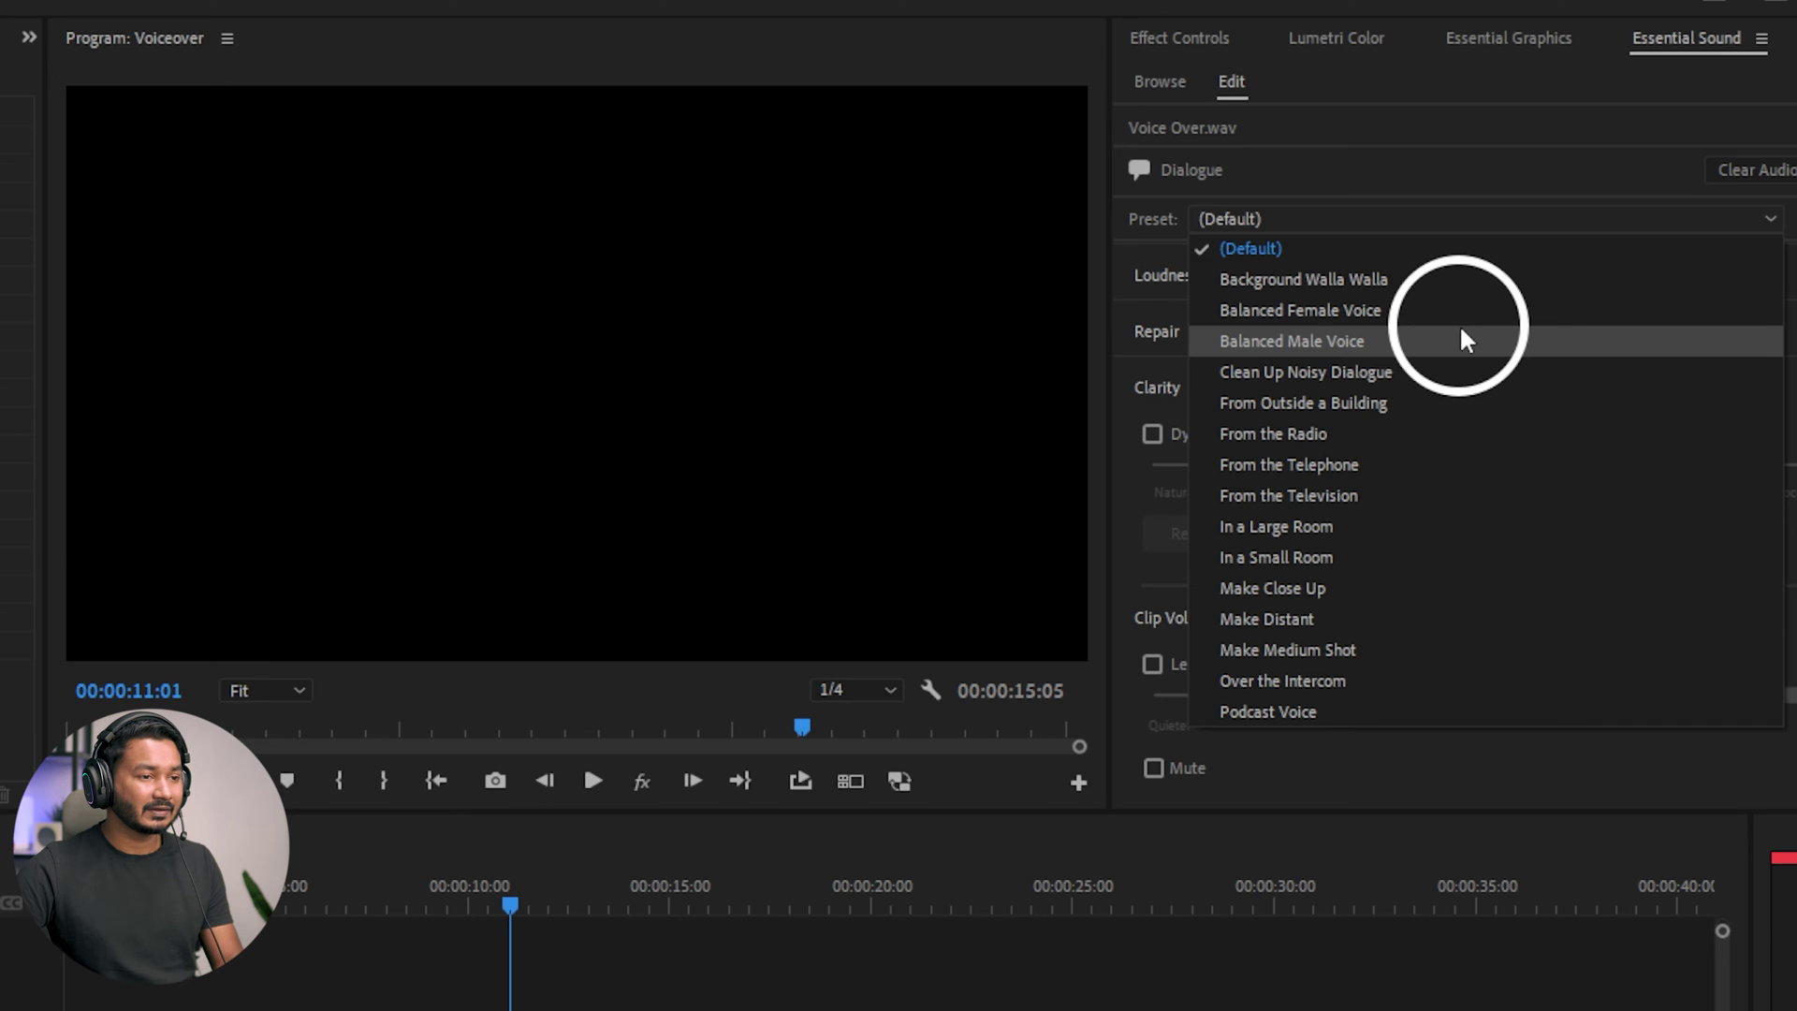
{"action": "left_click", "coordinate": [1463, 339]}
{"action": "left_click", "coordinate": [105, 905]}
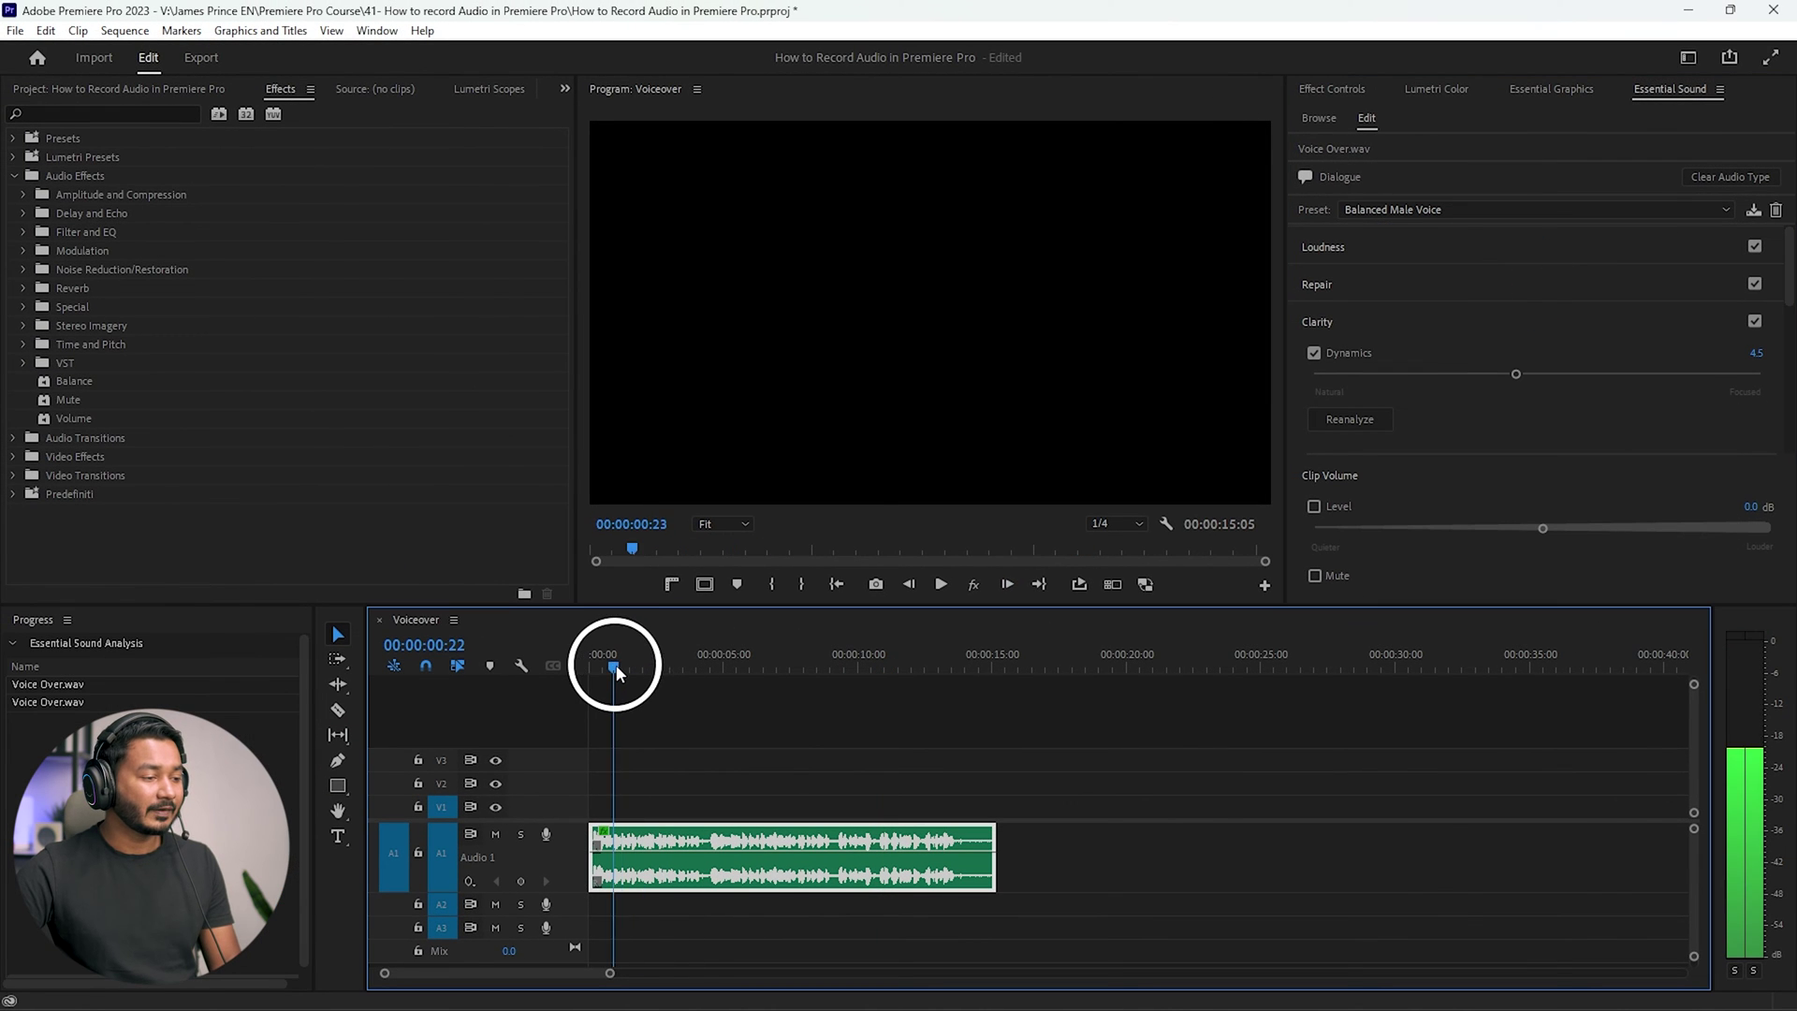
{"action": "key", "text": "space"}
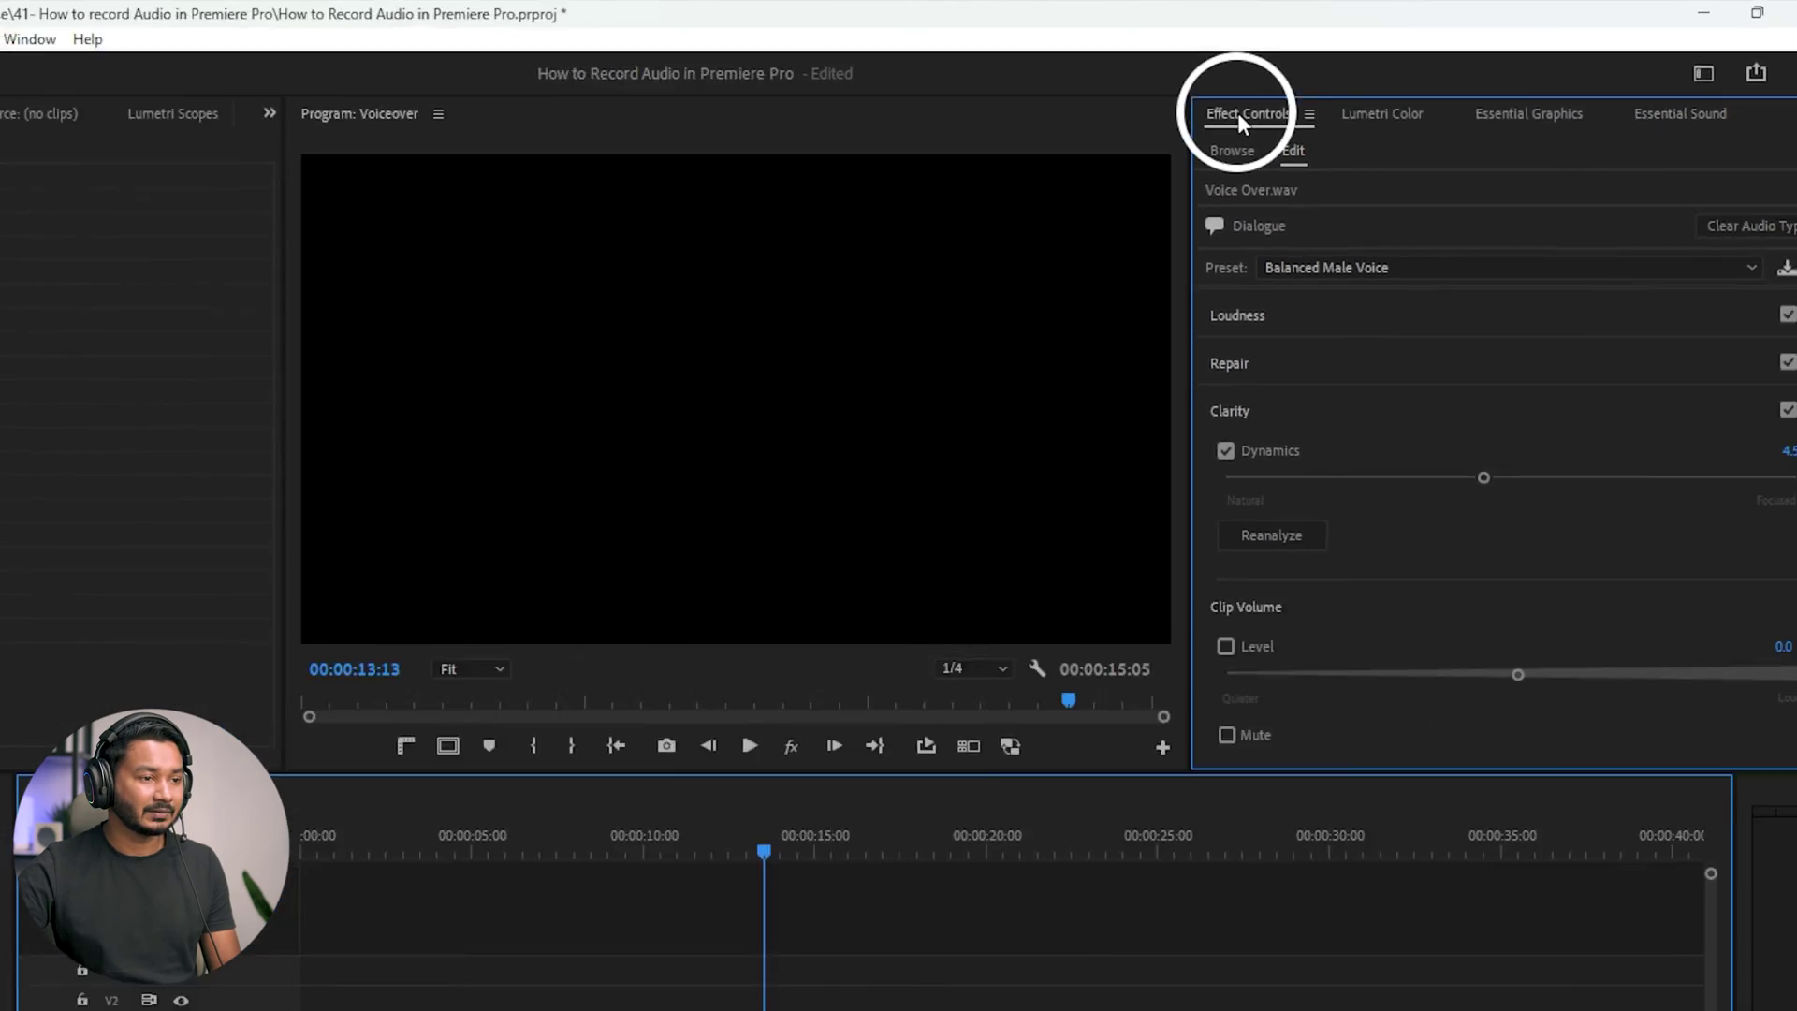
{"action": "left_click", "coordinate": [1323, 89]}
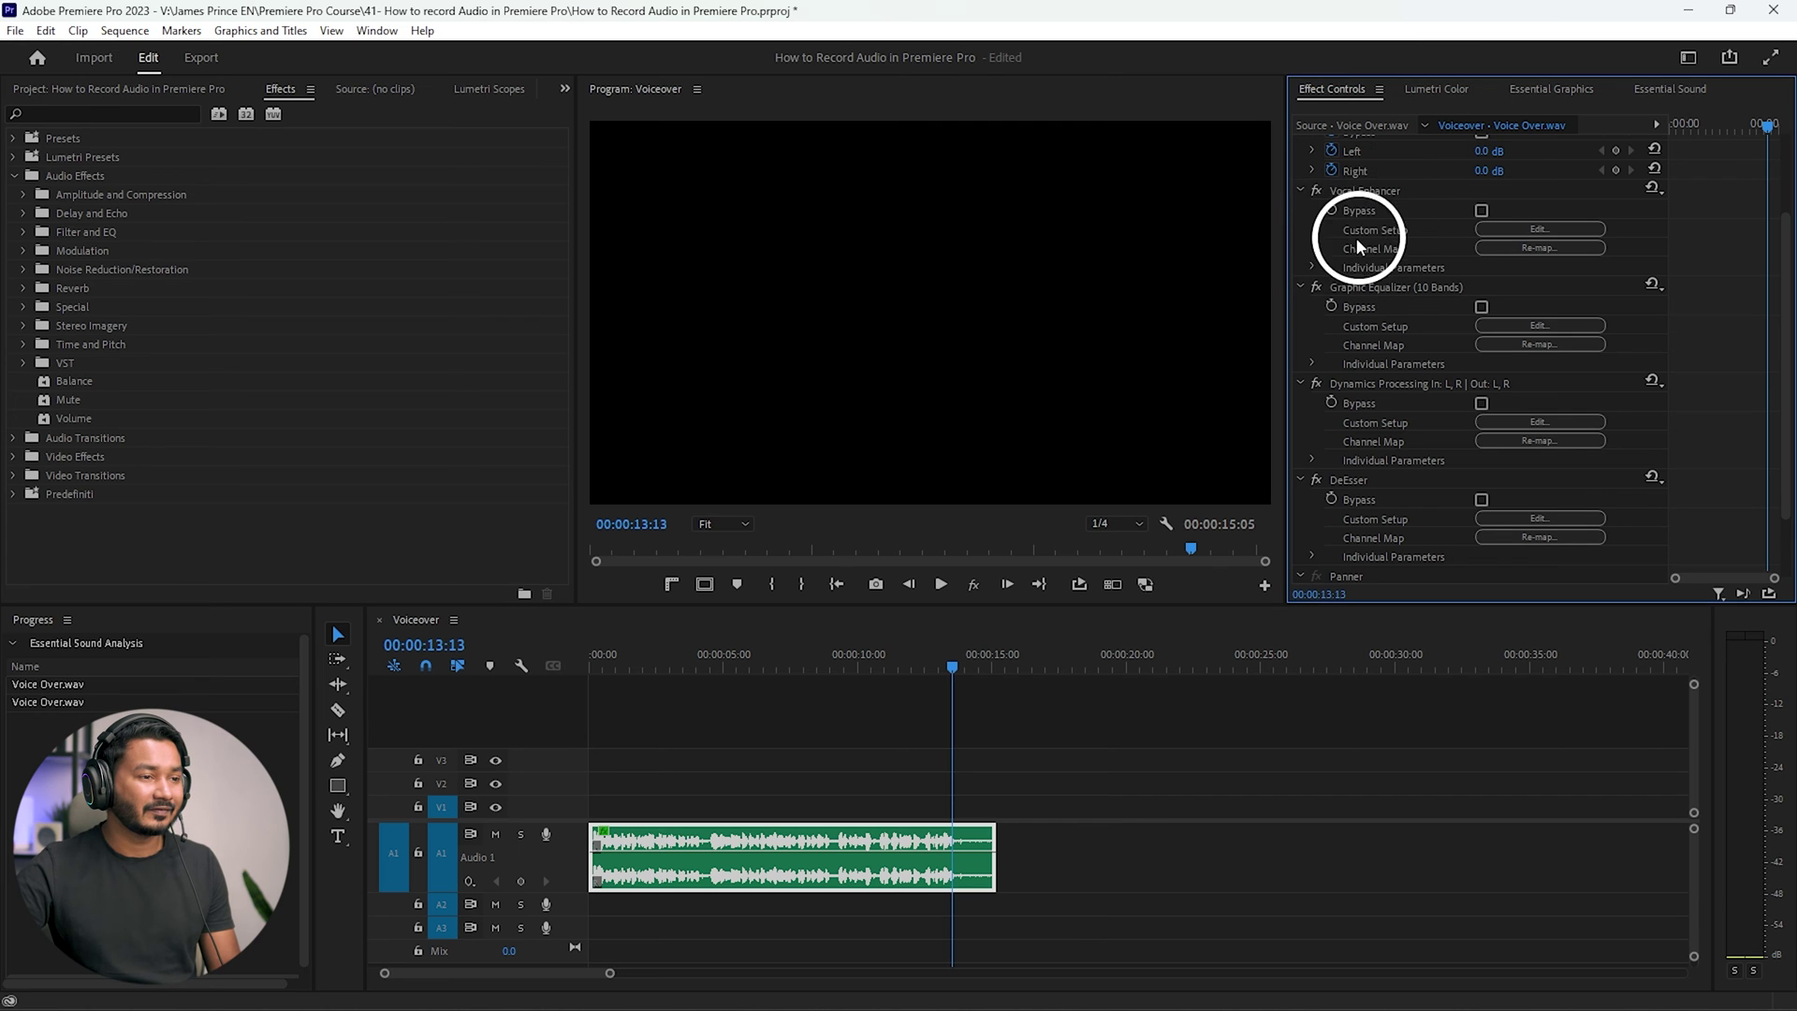
{"action": "scroll", "coordinate": [1382, 382], "scroll_direction": "up", "scroll_amount": 2}
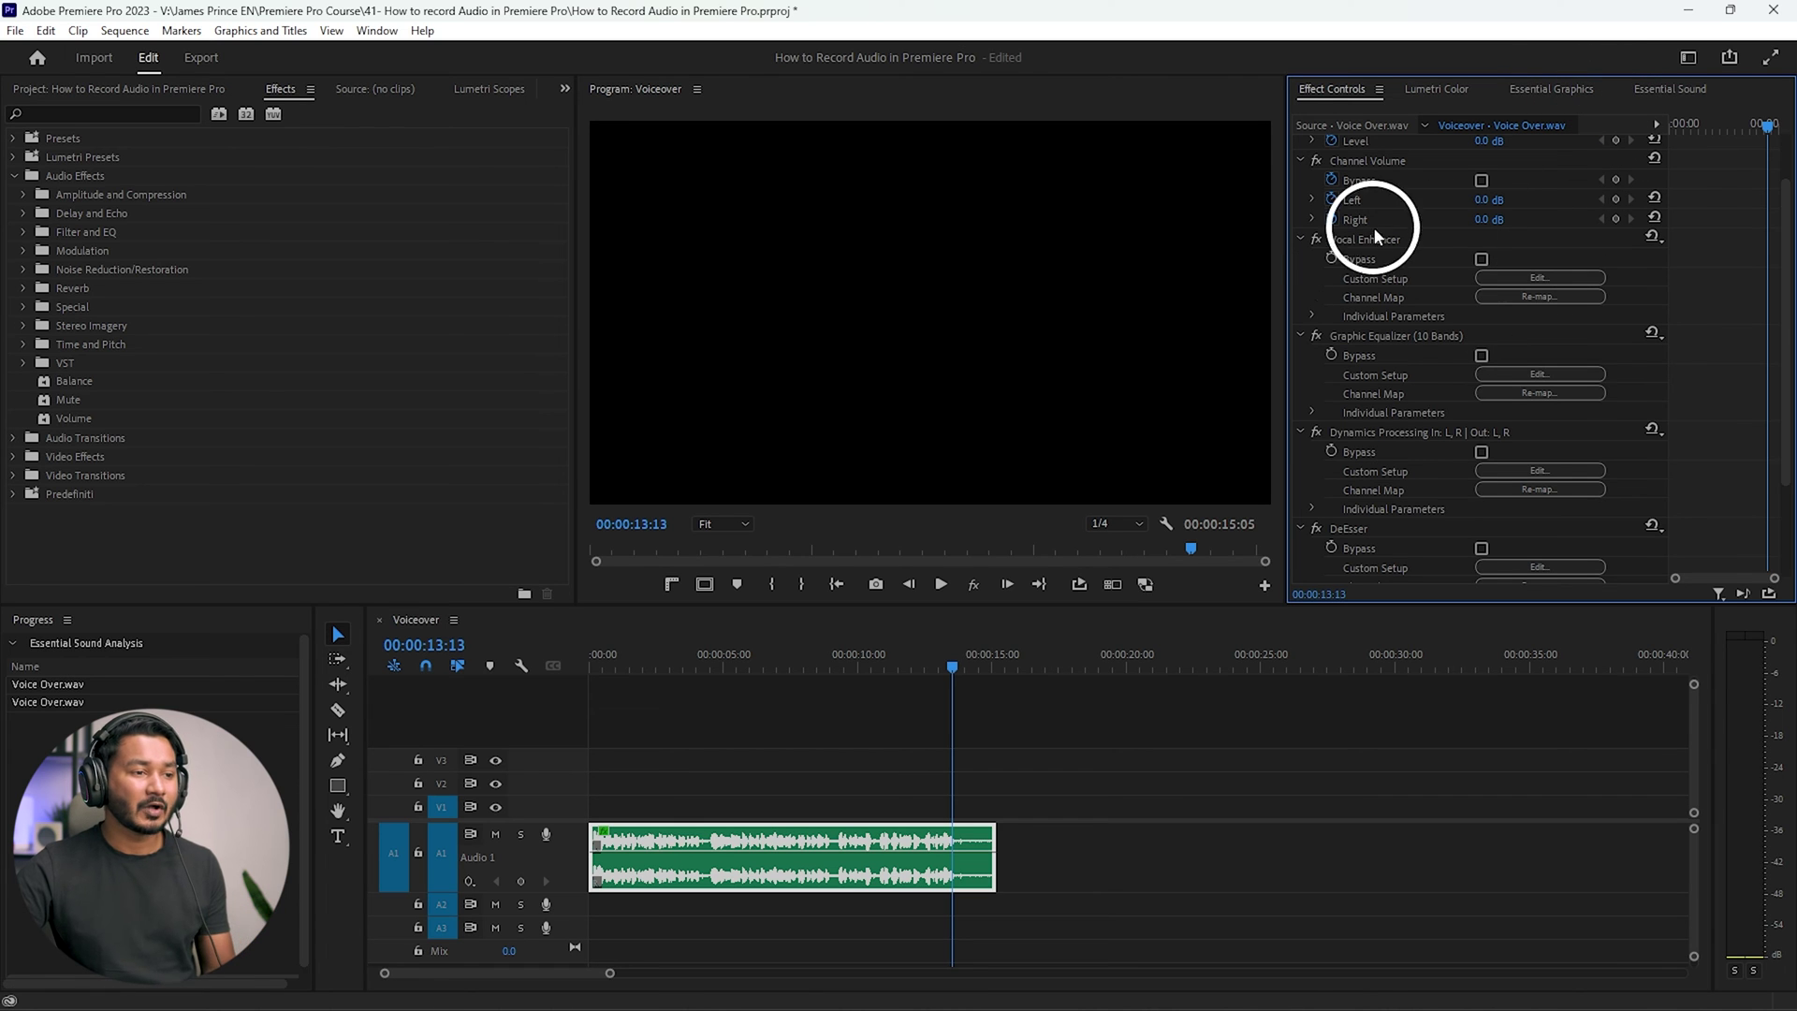
{"action": "left_click", "coordinate": [1668, 87]}
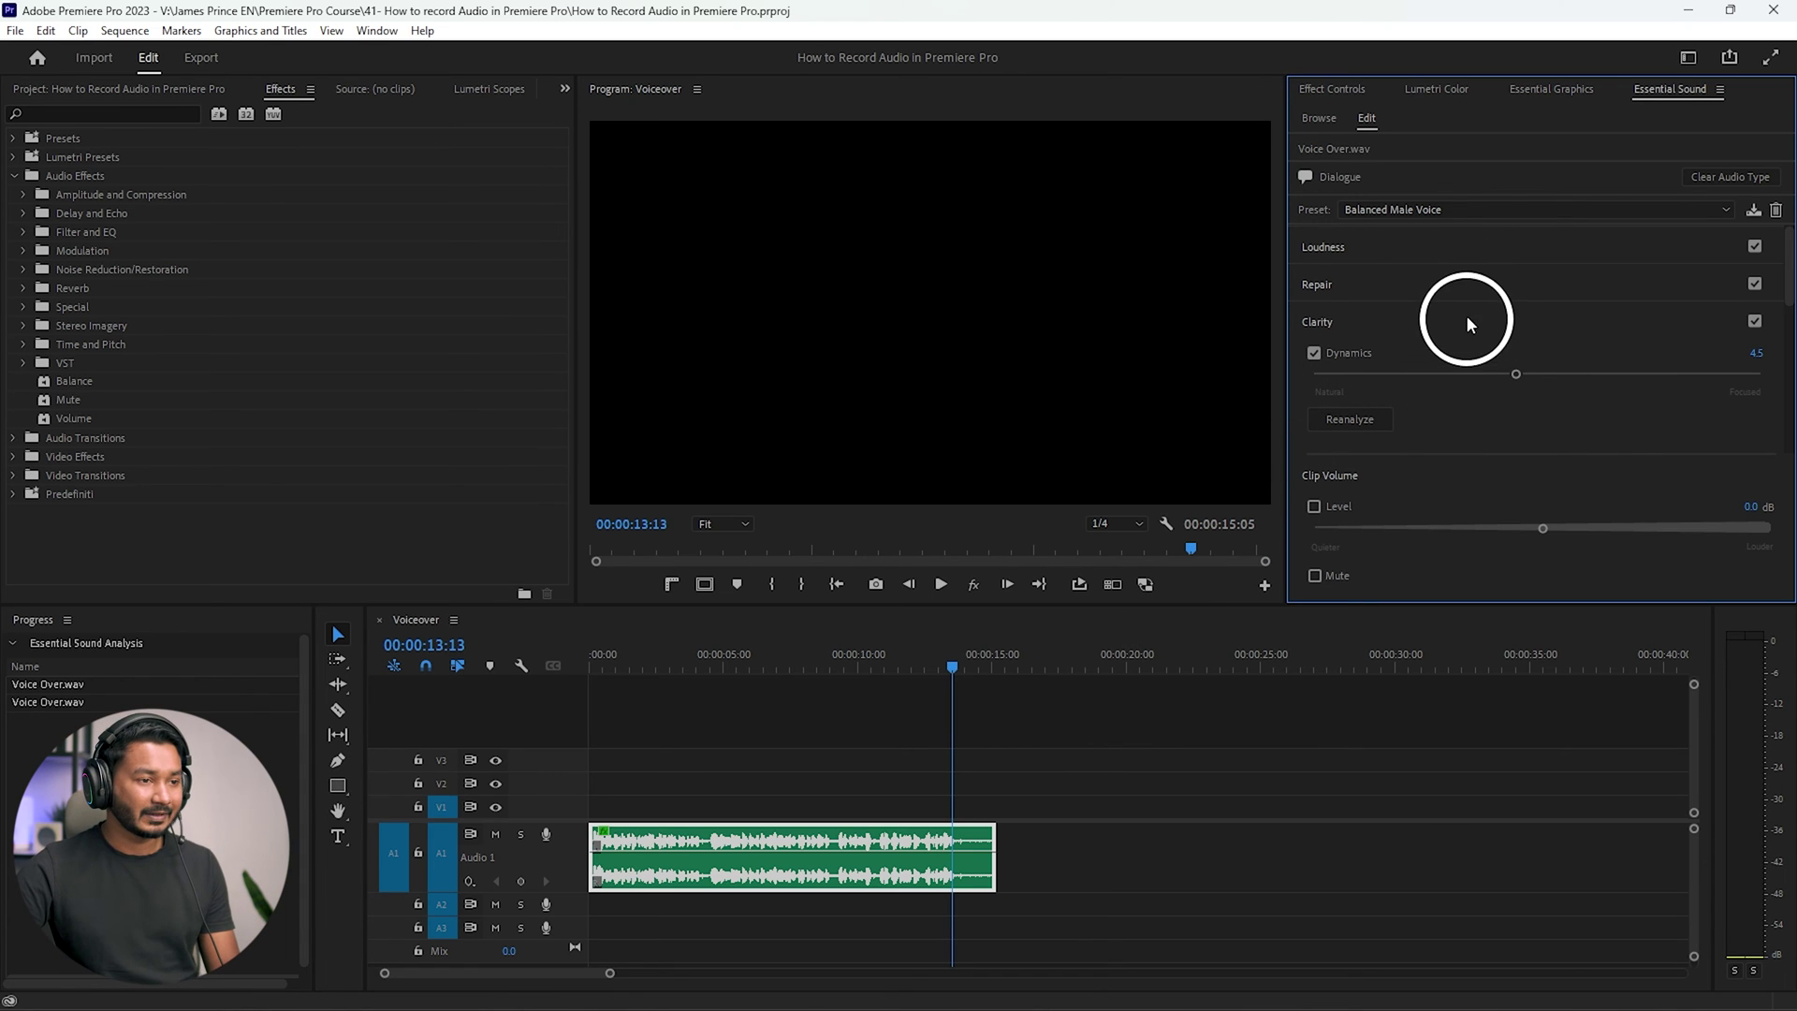
Lower Clarity Dynamics from 4.5 to 4.3 and turn on Reduce Noise at 2.5.
{"action": "left_click", "coordinate": [1407, 245]}
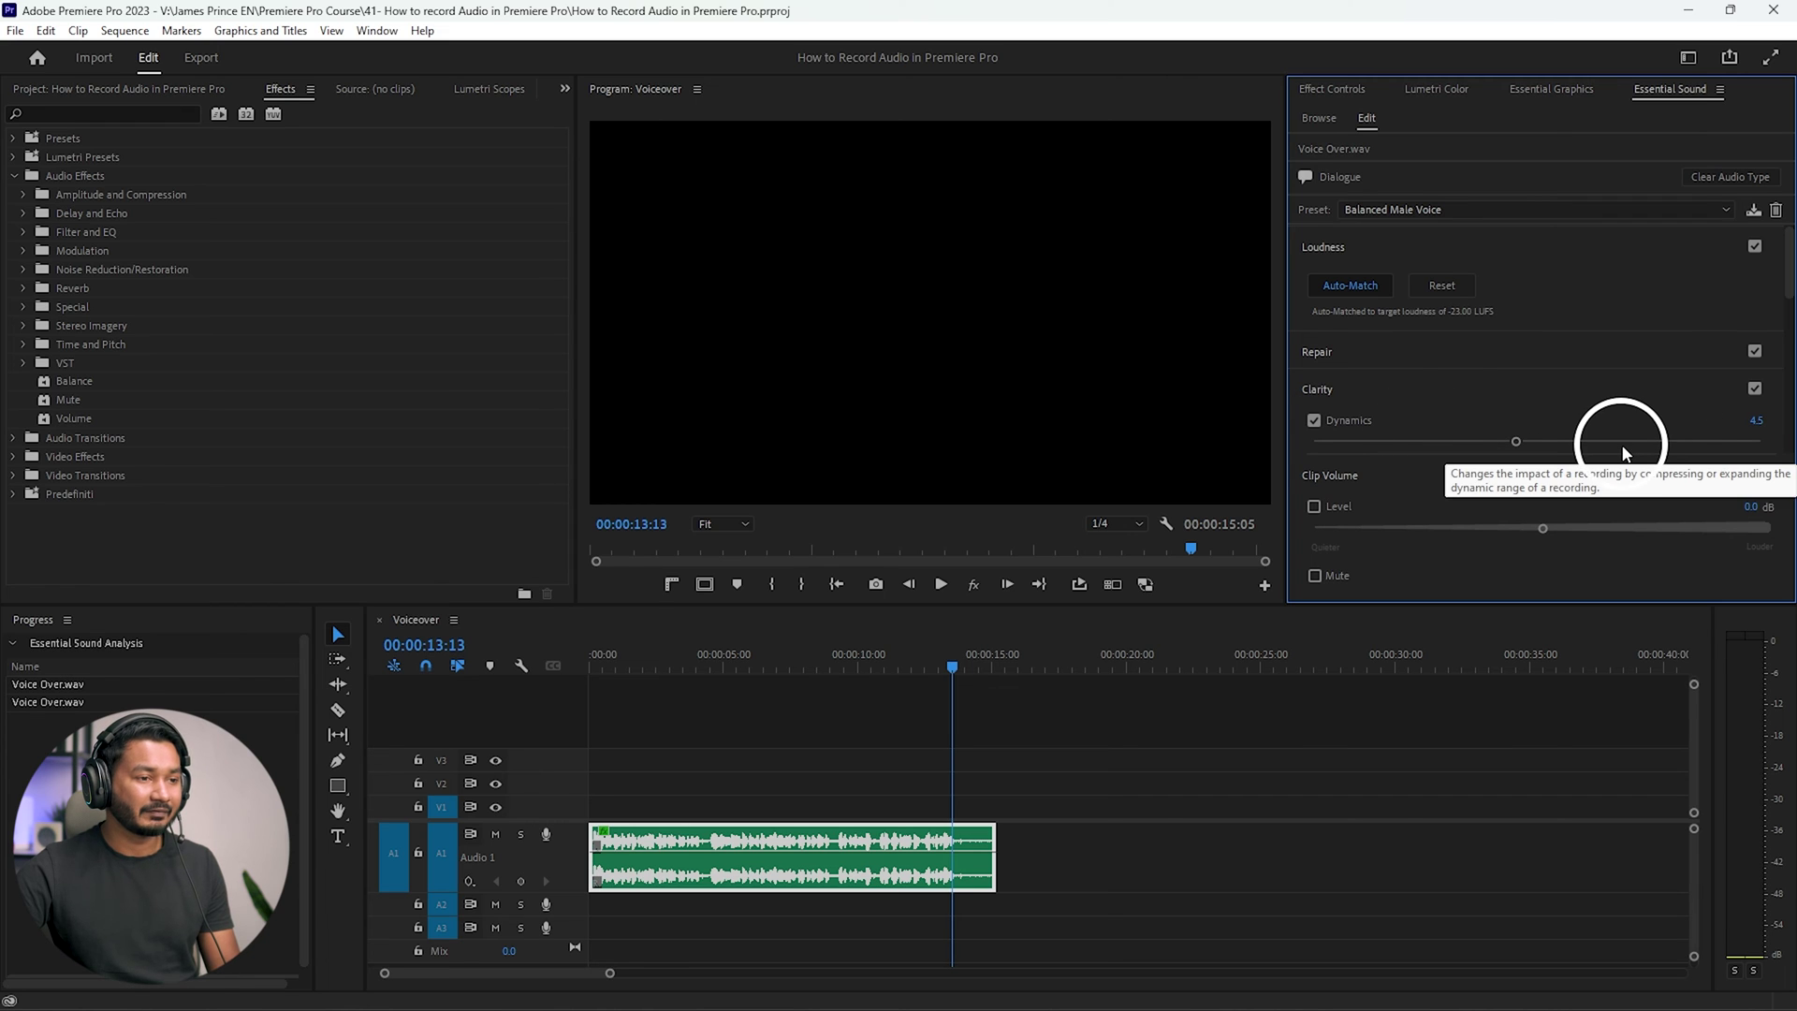
{"action": "scroll", "coordinate": [1486, 392], "scroll_direction": "down", "scroll_amount": 2}
{"action": "left_click_drag", "start_coordinate": [1487, 391], "coordinate": [1445, 367]}
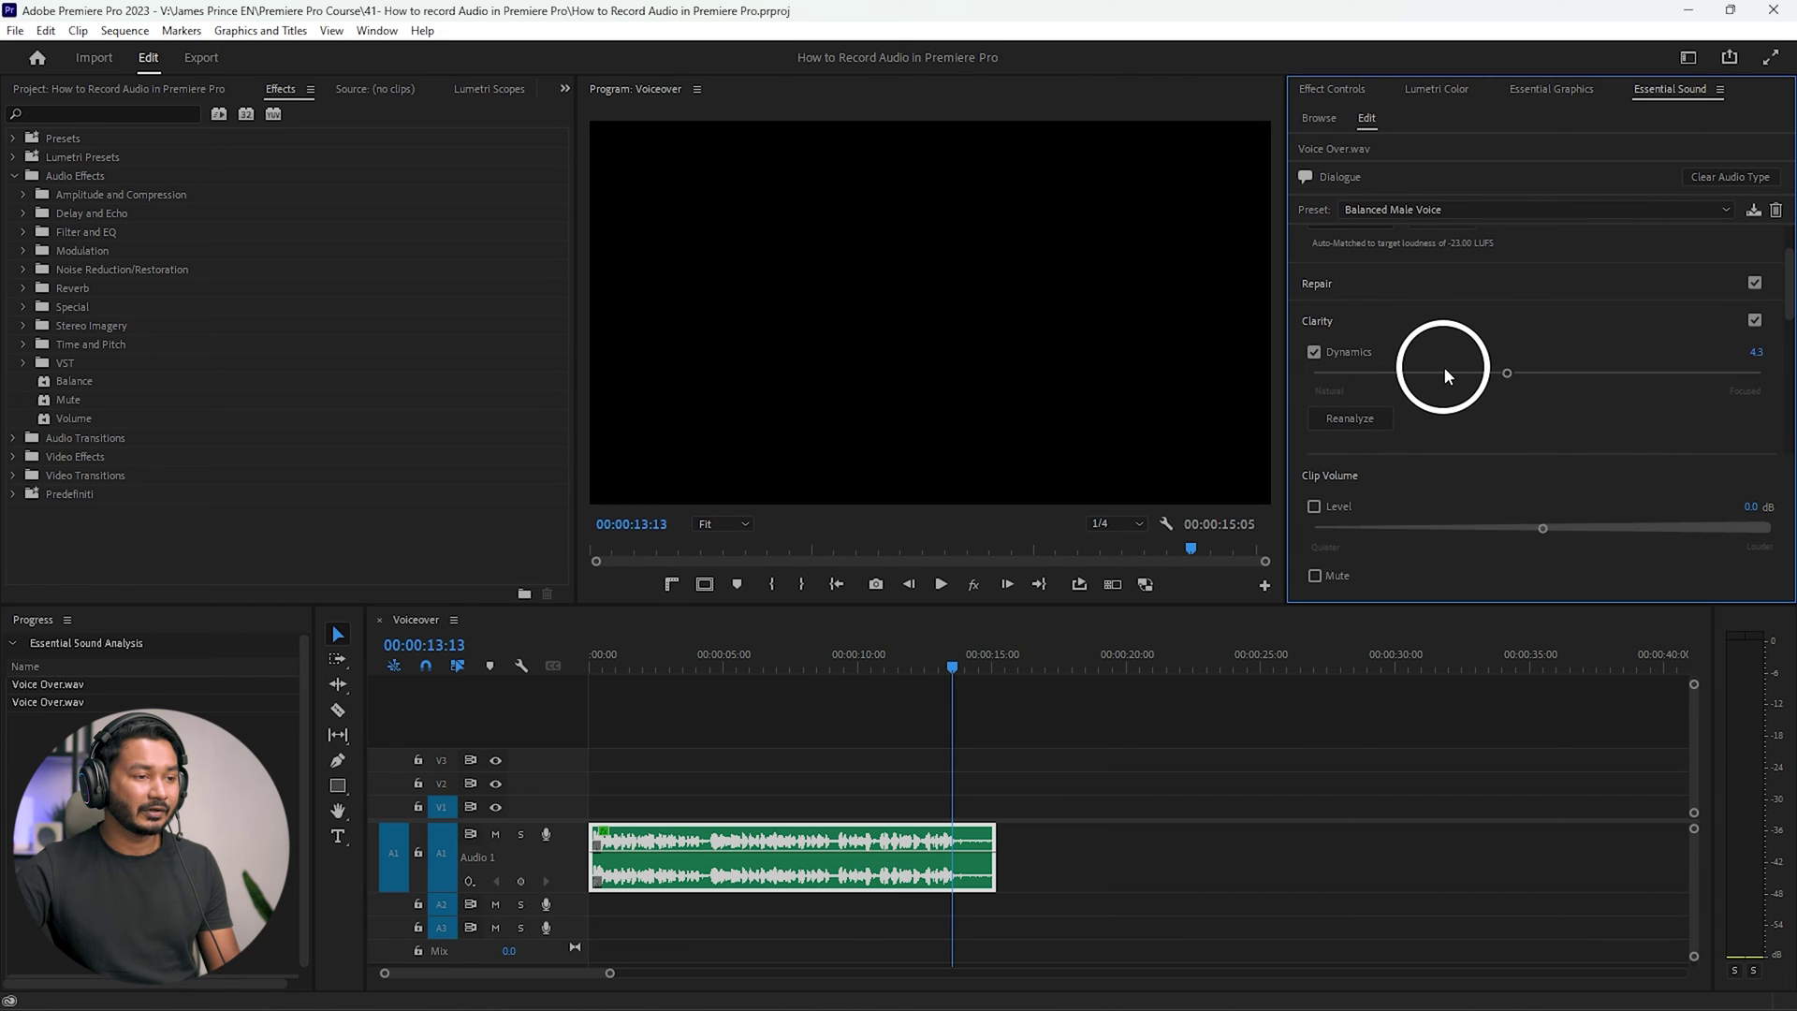
{"action": "left_click", "coordinate": [1389, 287]}
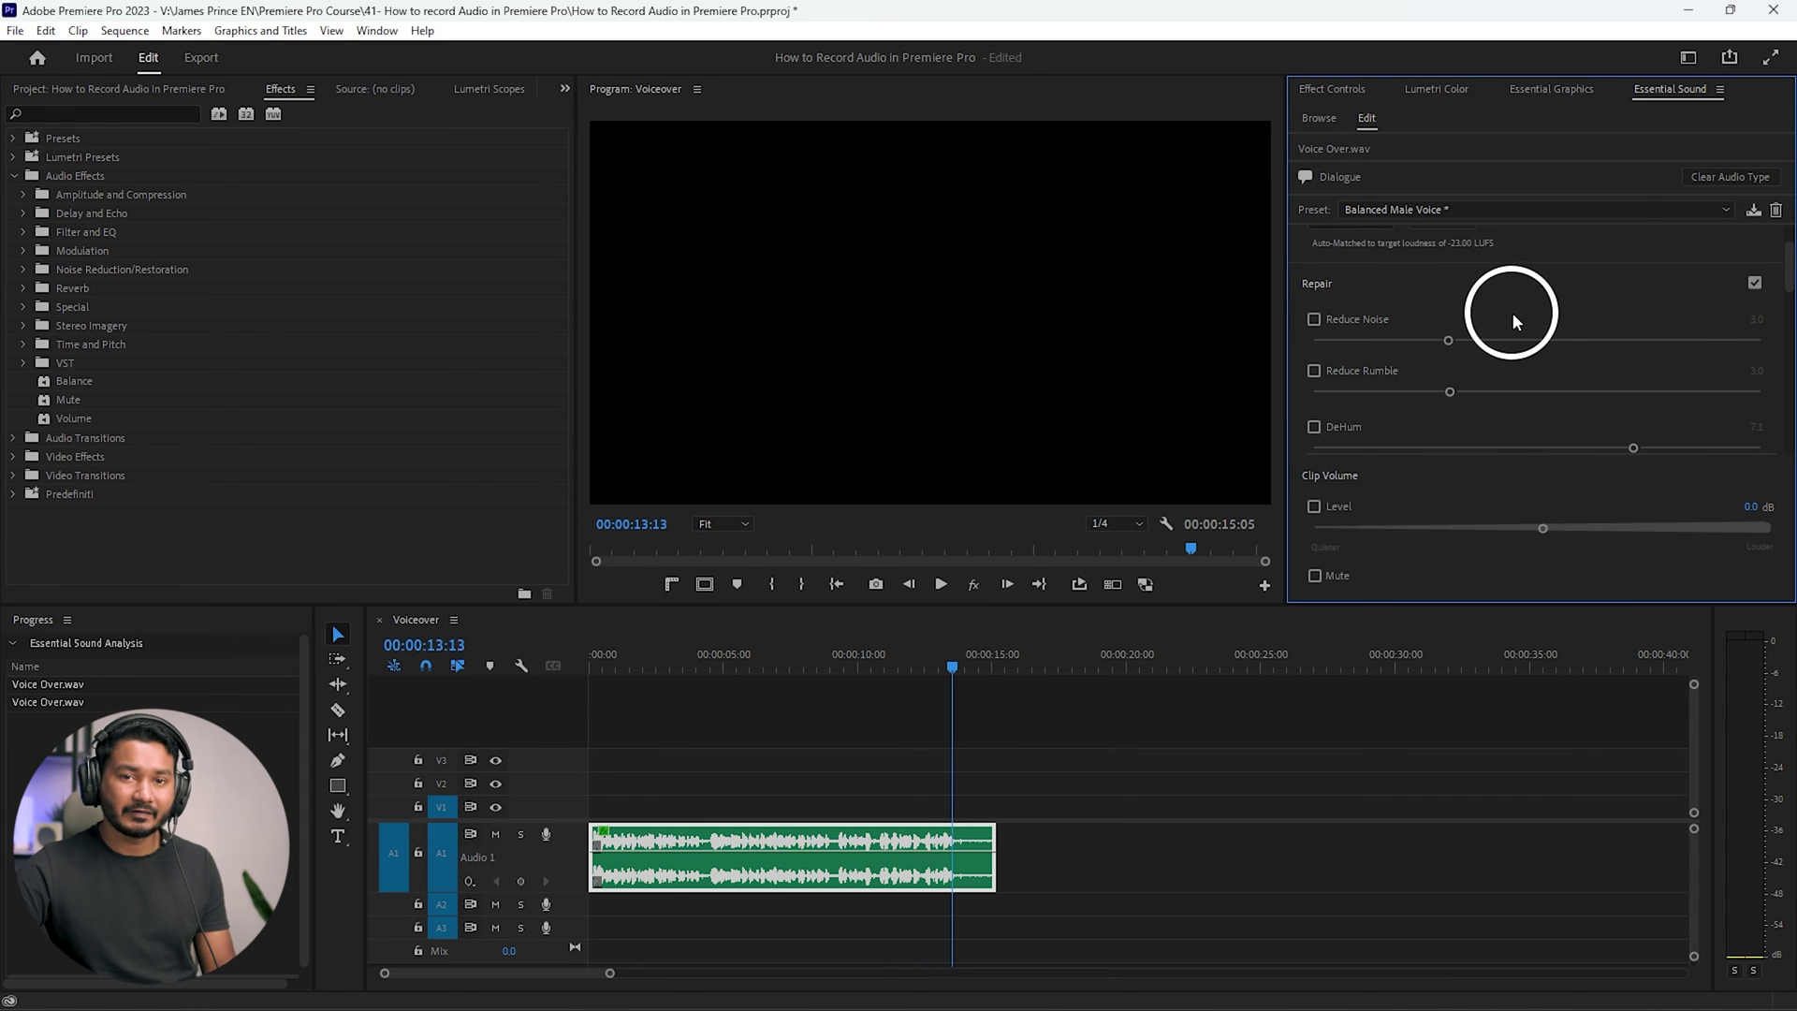
{"action": "left_click", "coordinate": [1314, 319]}
{"action": "left_click_drag", "start_coordinate": [1450, 347], "coordinate": [1424, 343]}
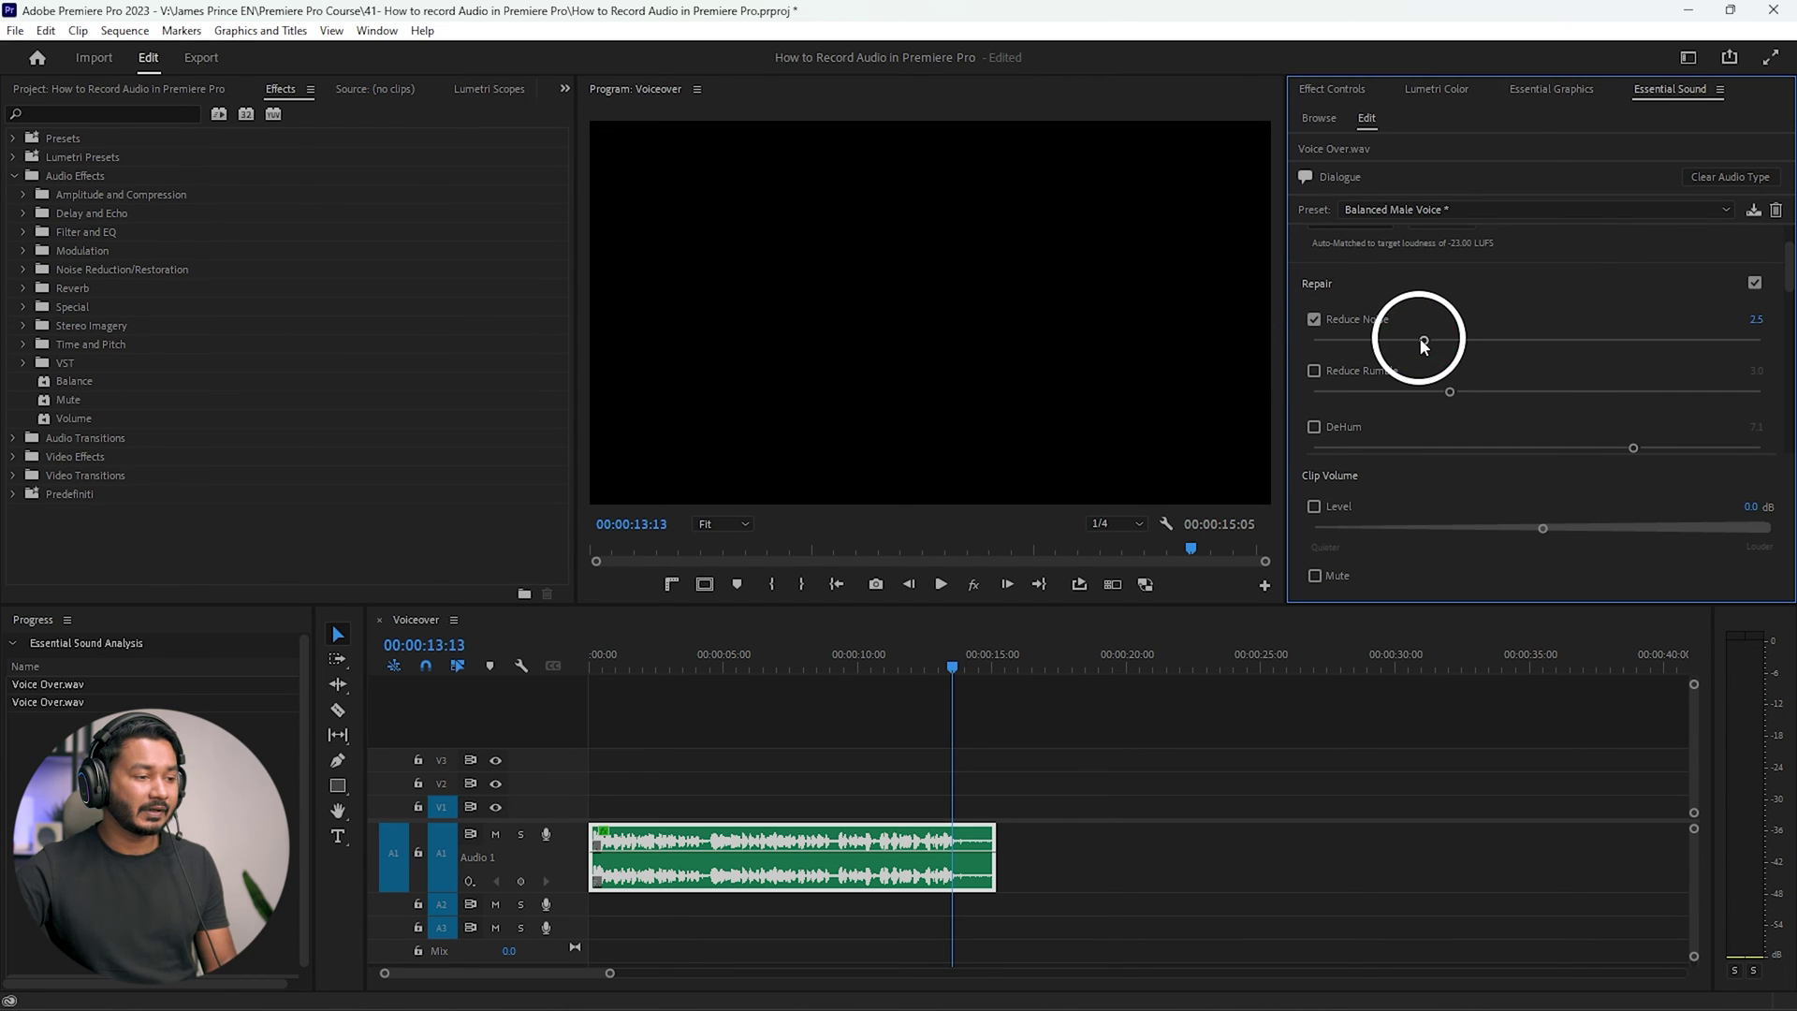
Play the voice-over with and then without noise reduction to compare.
{"action": "left_click_drag", "start_coordinate": [614, 671], "coordinate": [545, 676]}
{"action": "key", "text": "space"}
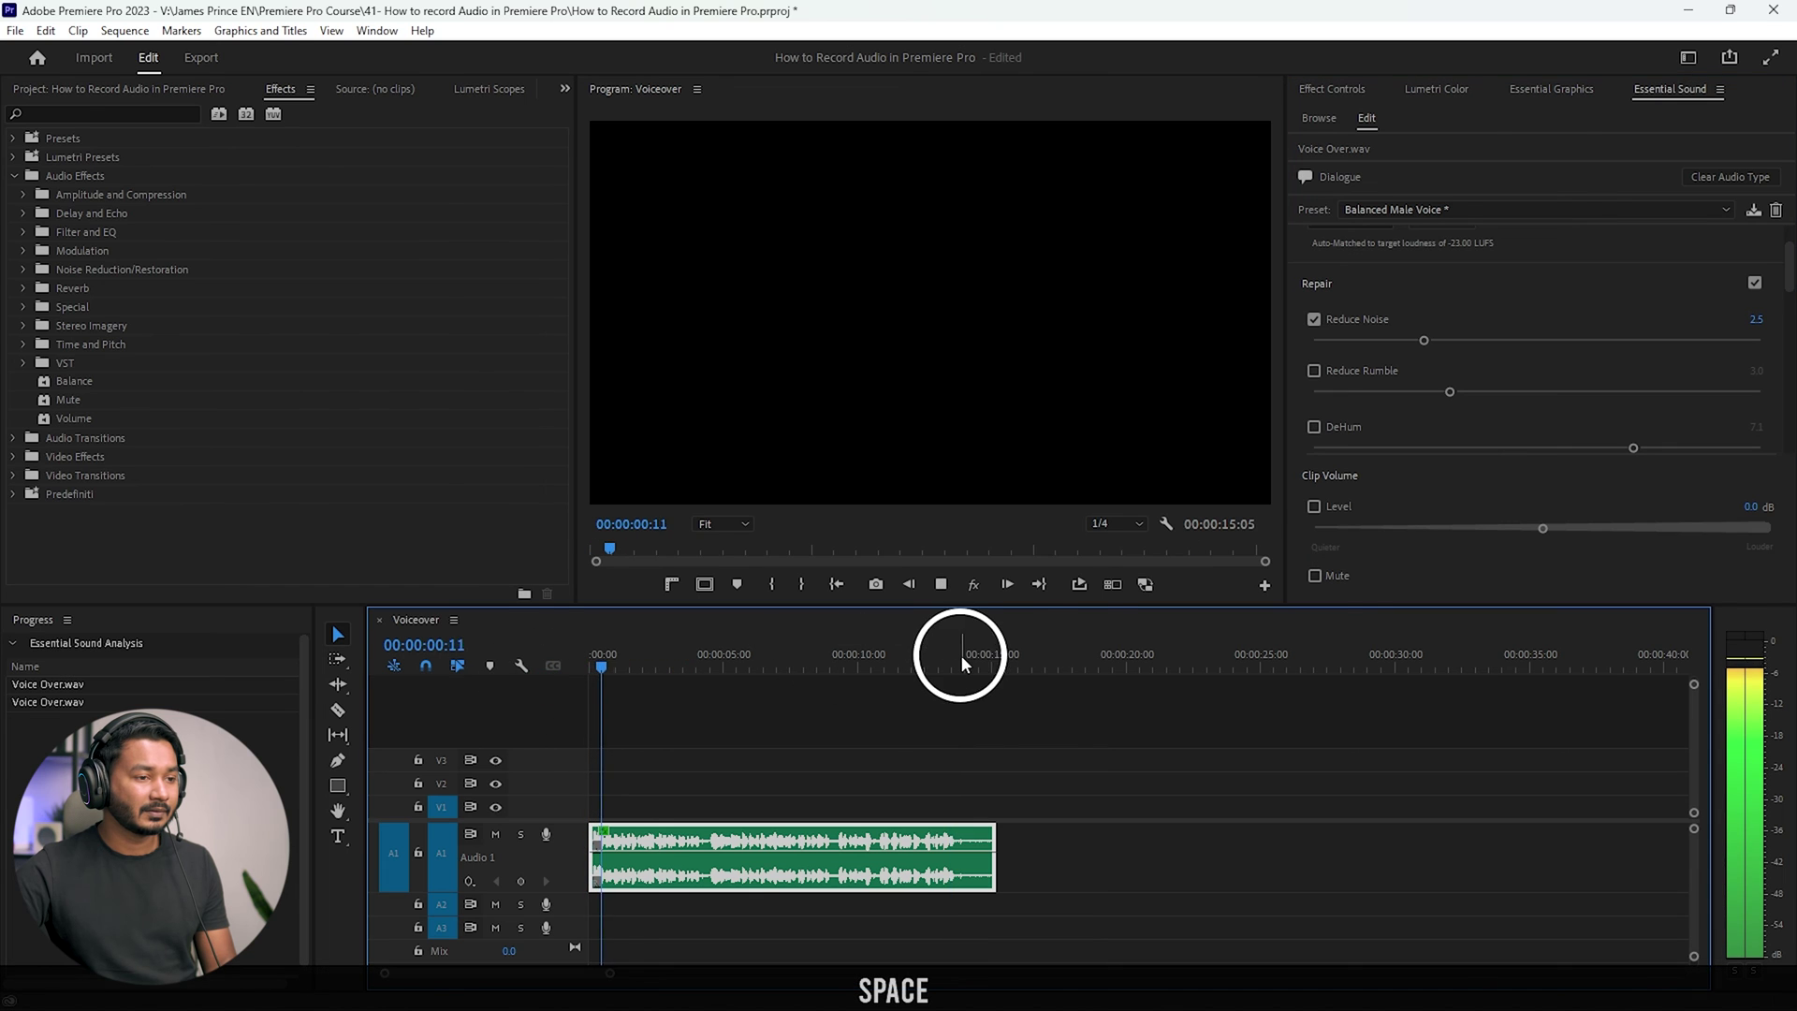
{"action": "left_click", "coordinate": [1314, 319]}
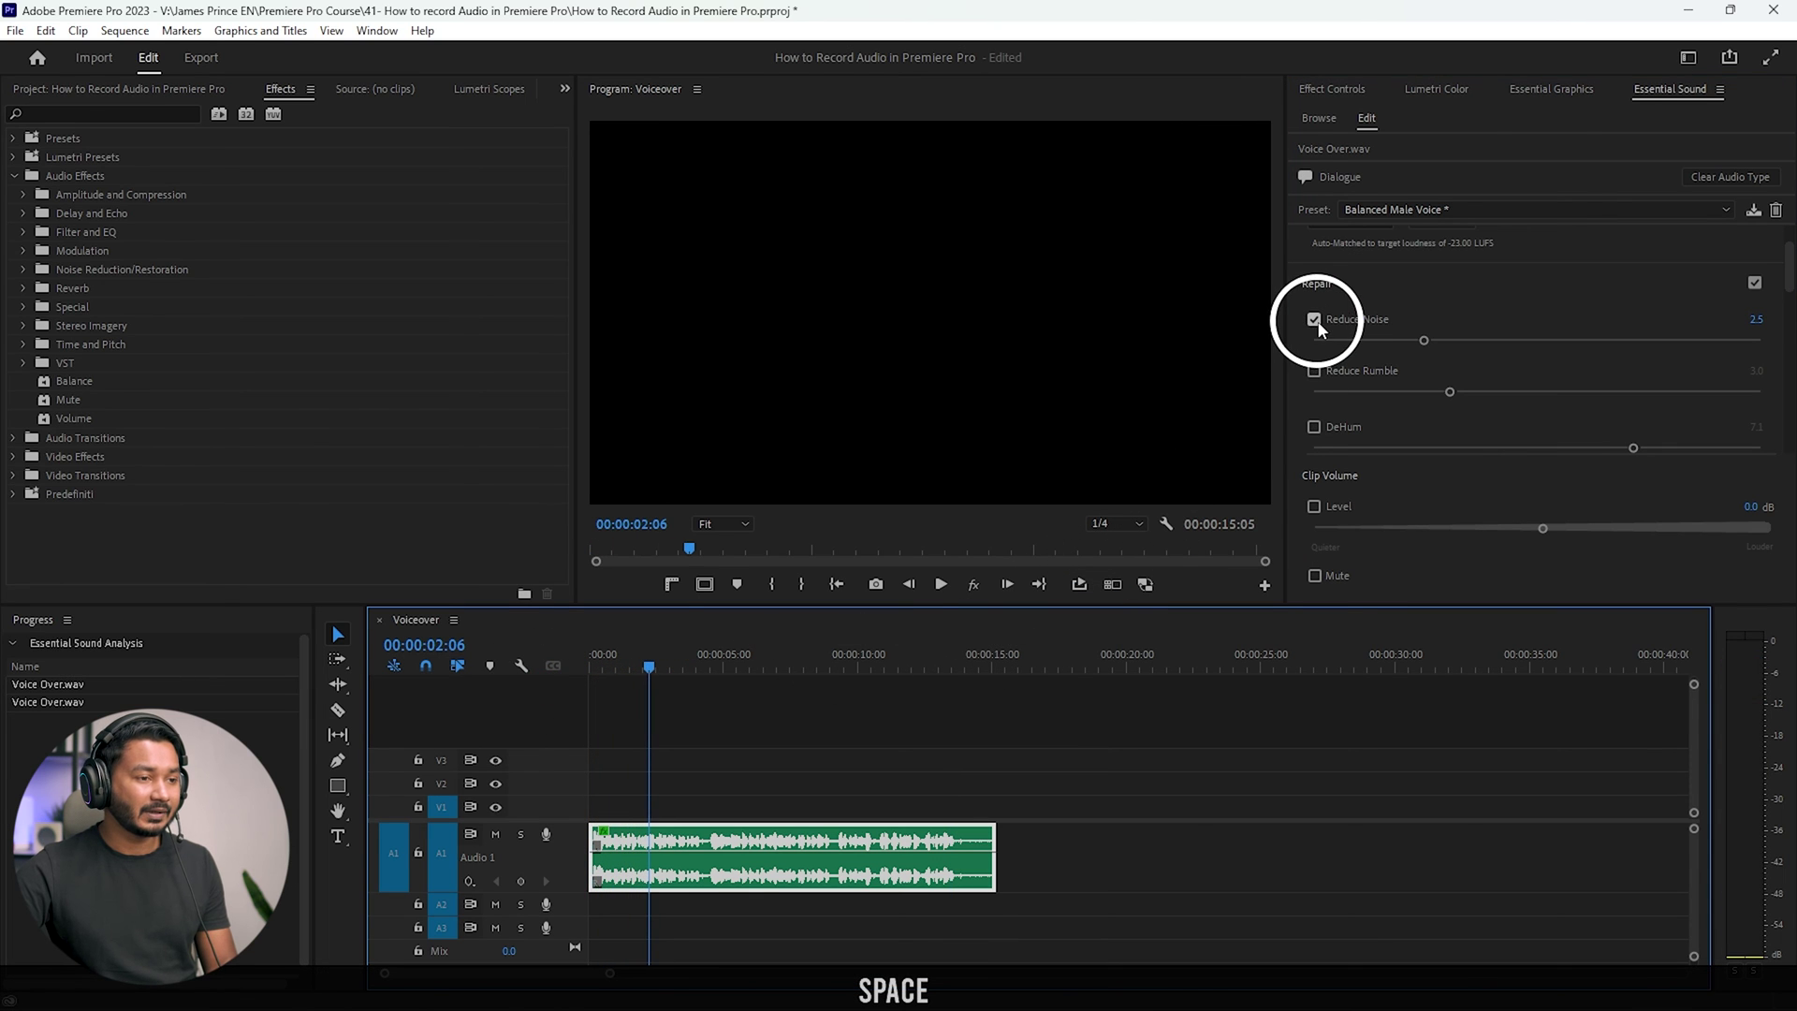
{"action": "left_click_drag", "start_coordinate": [654, 661], "coordinate": [553, 681]}
{"action": "key", "text": "space"}
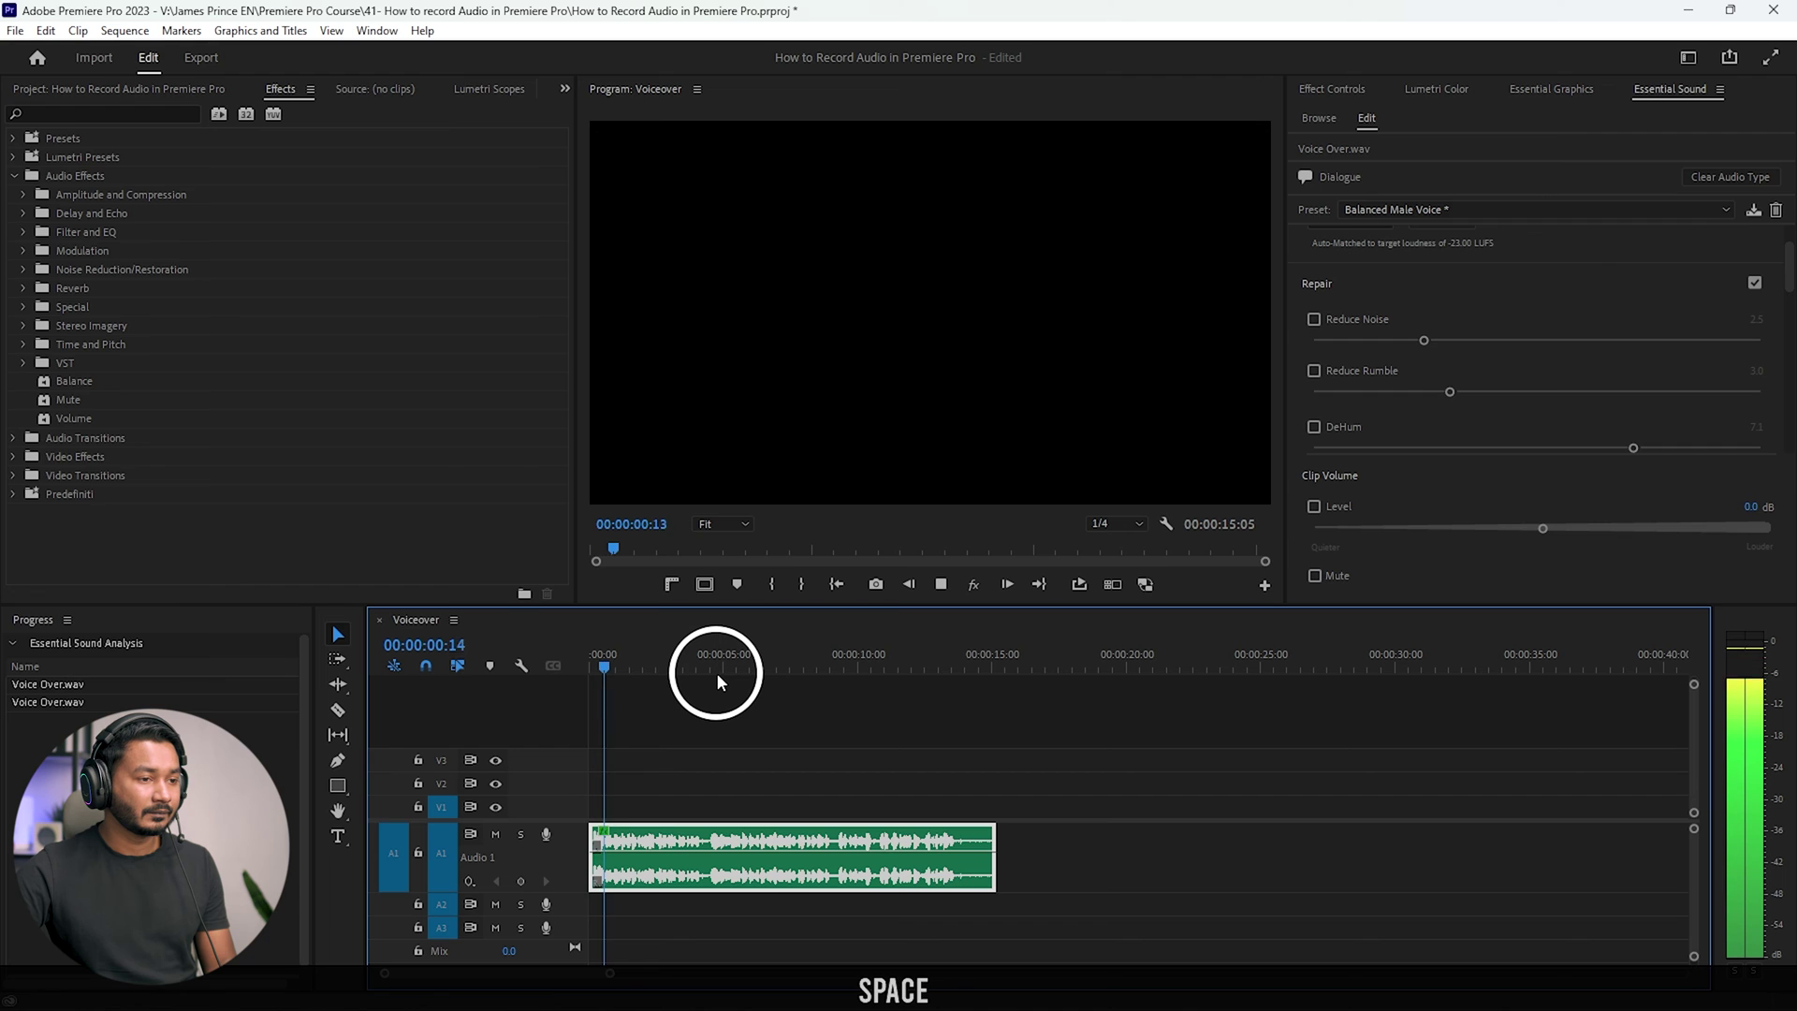
{"action": "key", "text": "space"}
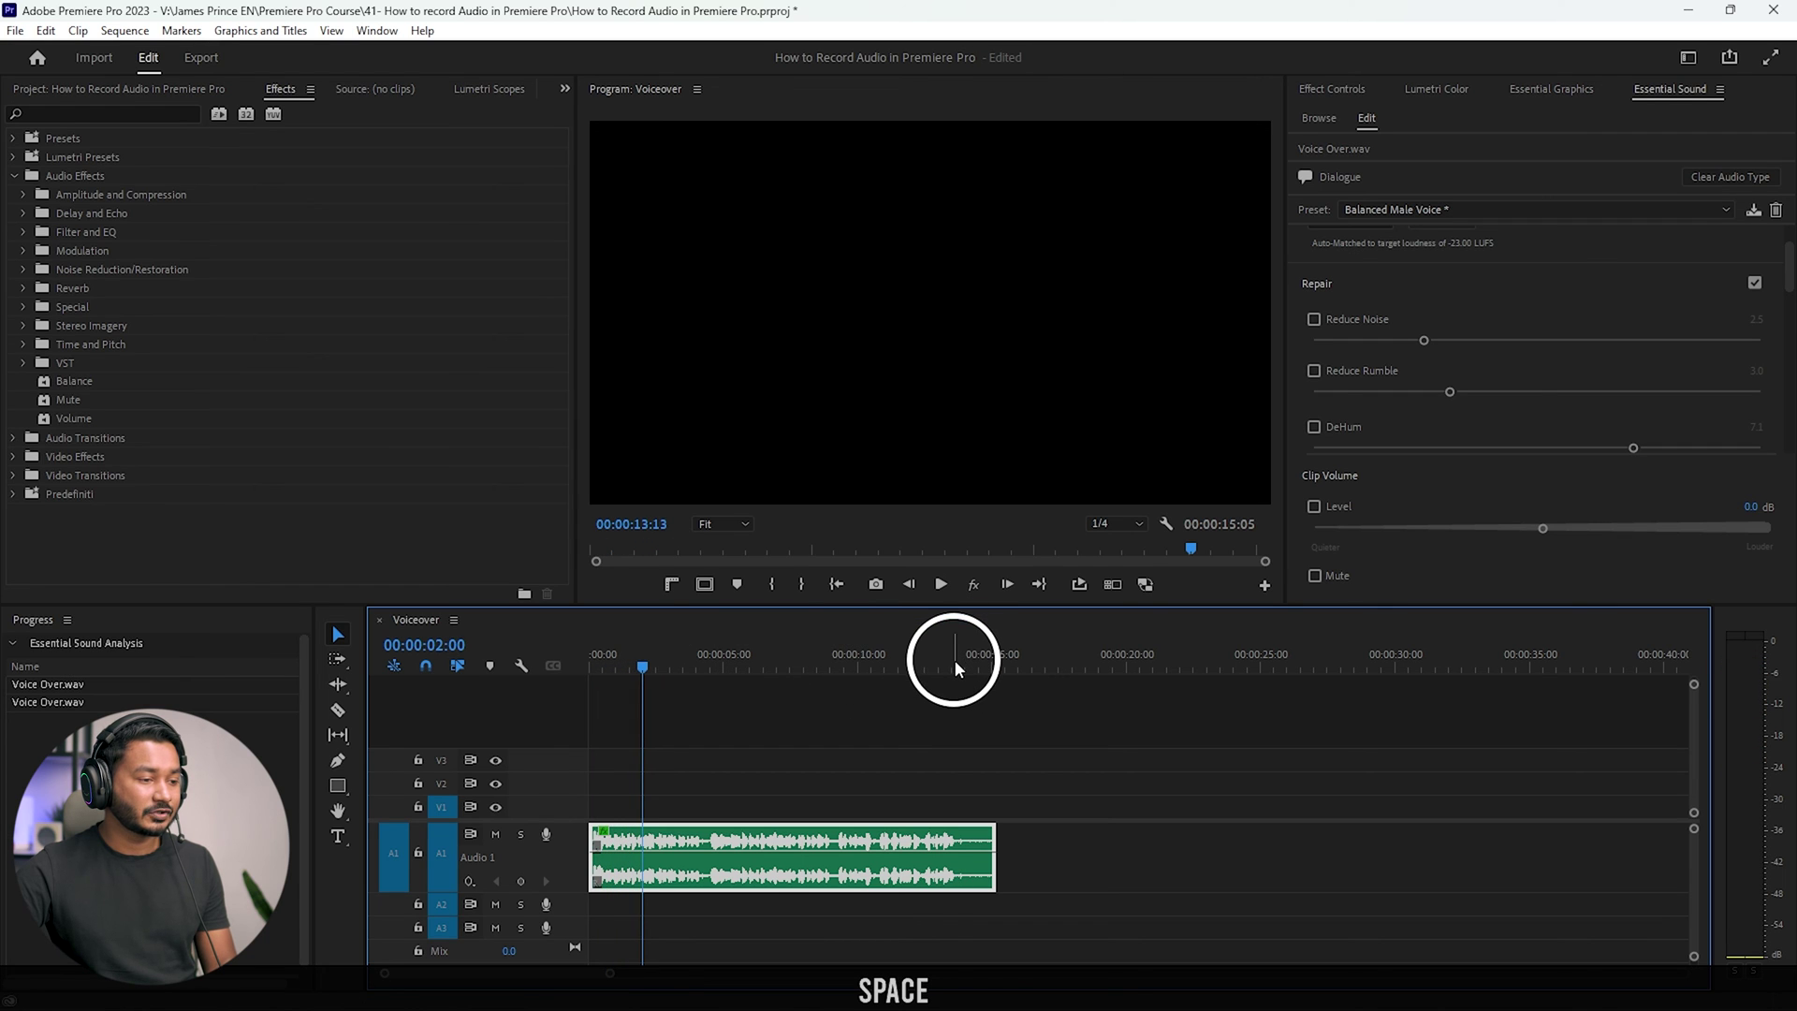
{"action": "key", "text": "space"}
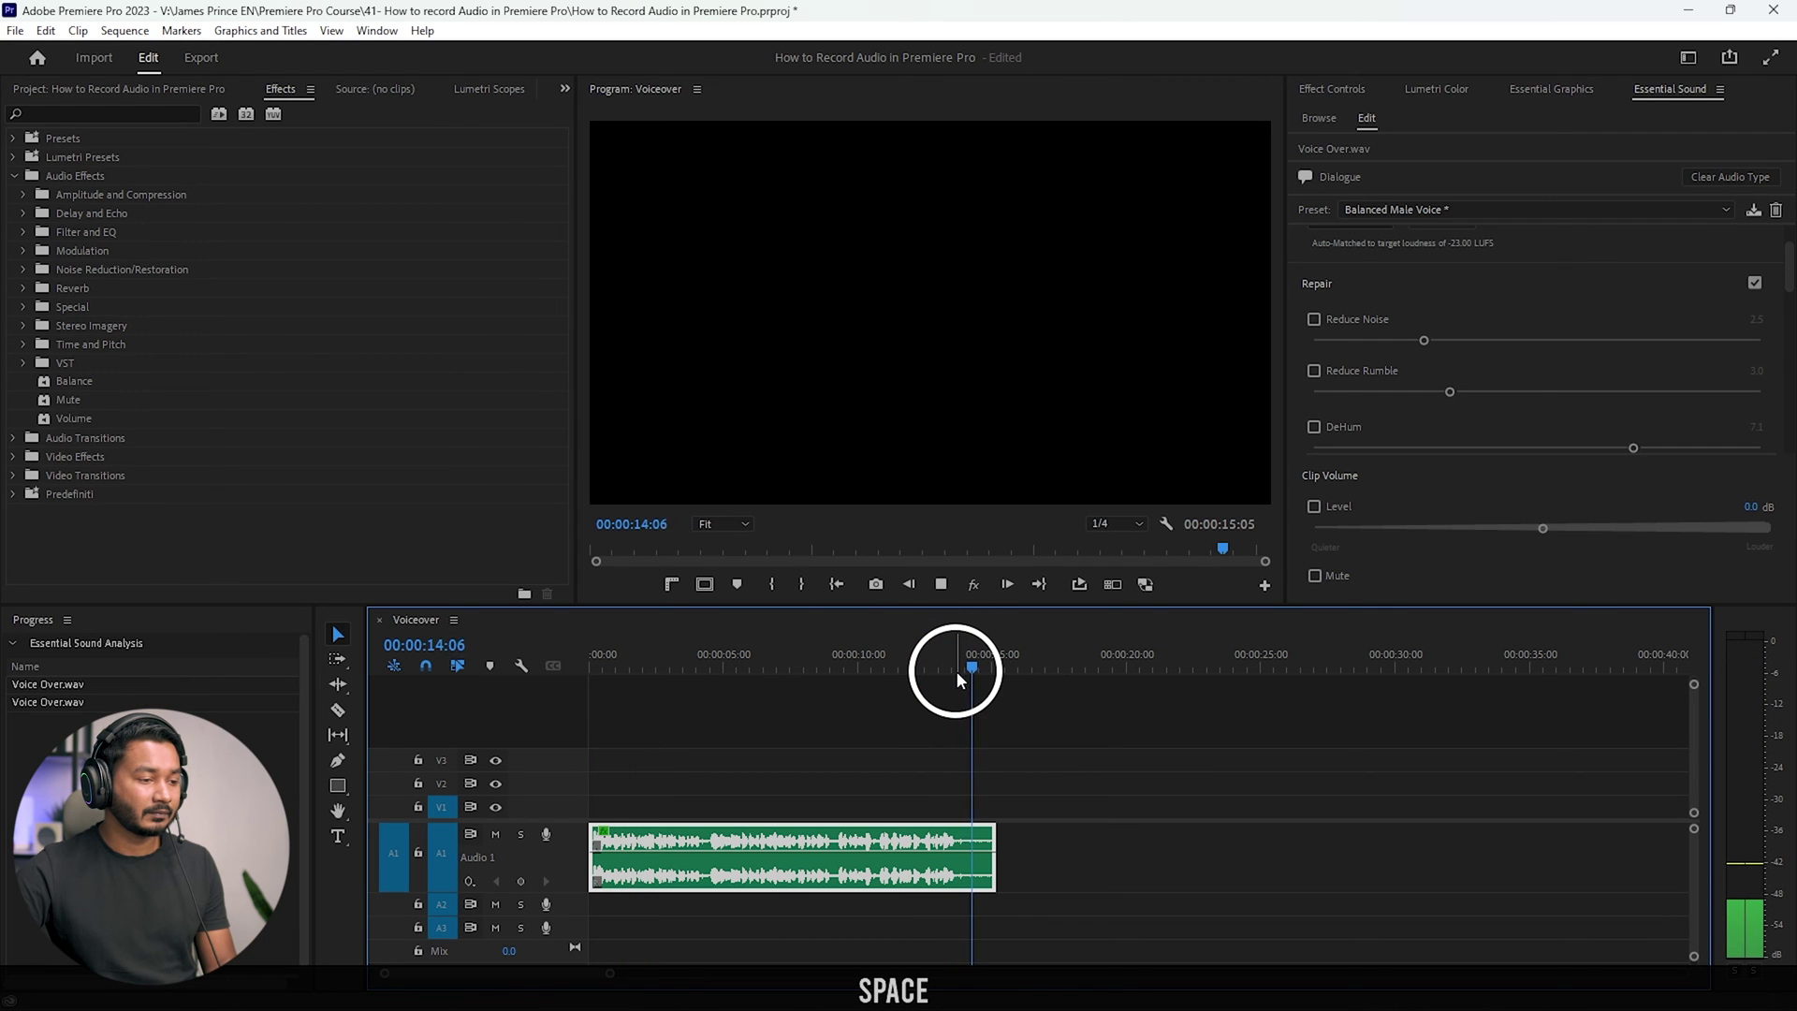
{"action": "left_click", "coordinate": [962, 671]}
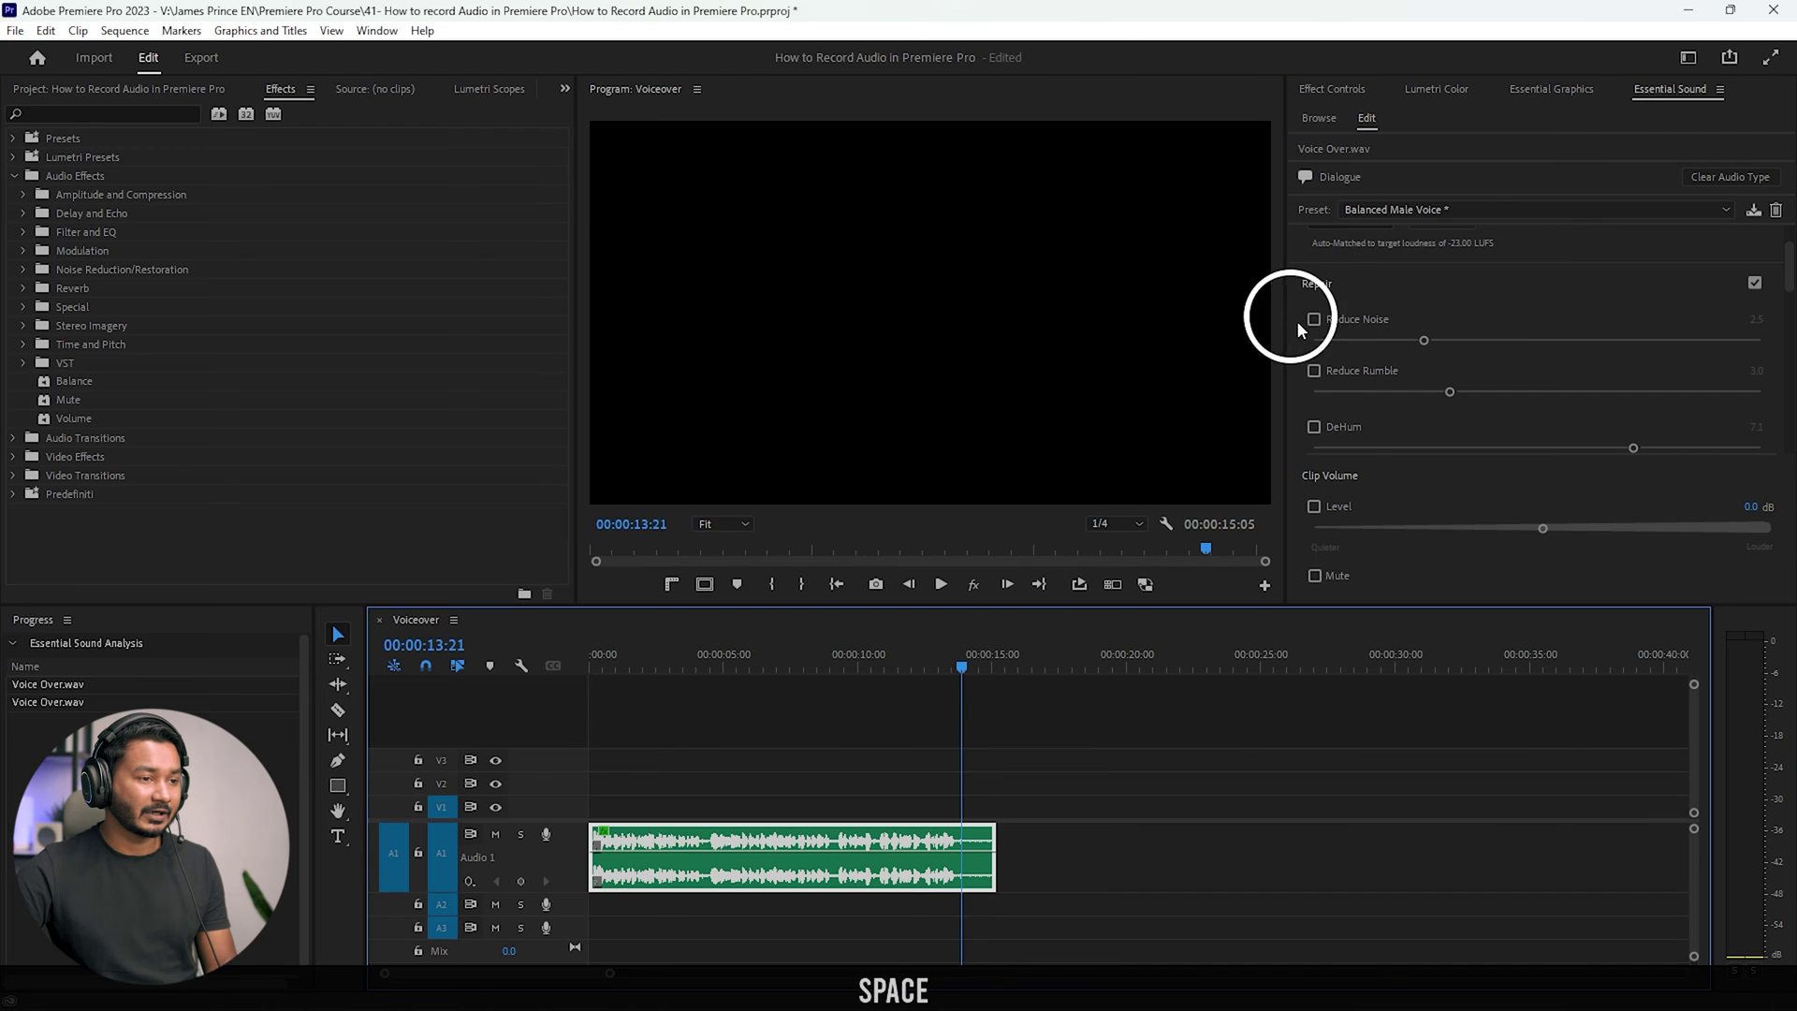
Re-enable Reduce Noise, lower it to about 1.5, and preview from around 10 seconds.
{"action": "left_click", "coordinate": [1315, 320]}
{"action": "left_click", "coordinate": [957, 669]}
{"action": "key", "text": "space"}
{"action": "key", "text": "space"}
{"action": "left_click_drag", "start_coordinate": [1424, 340], "coordinate": [1374, 344]}
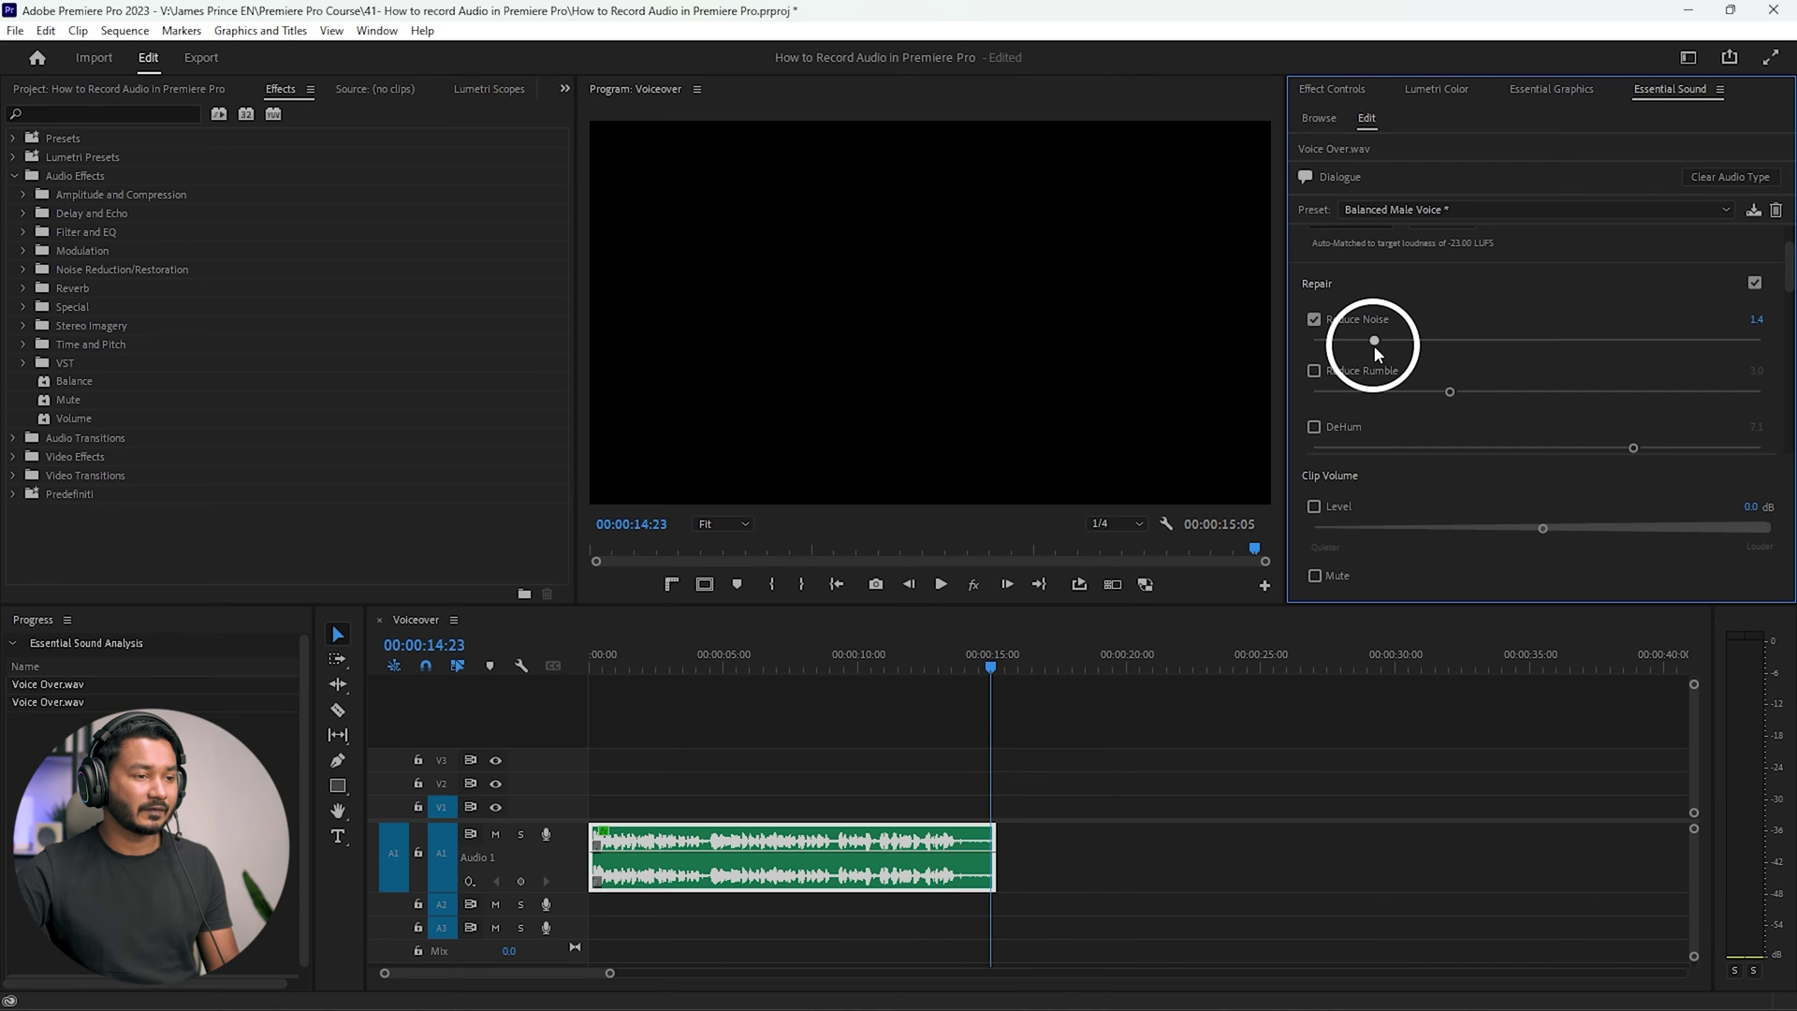
{"action": "left_click_drag", "start_coordinate": [991, 667], "coordinate": [869, 665]}
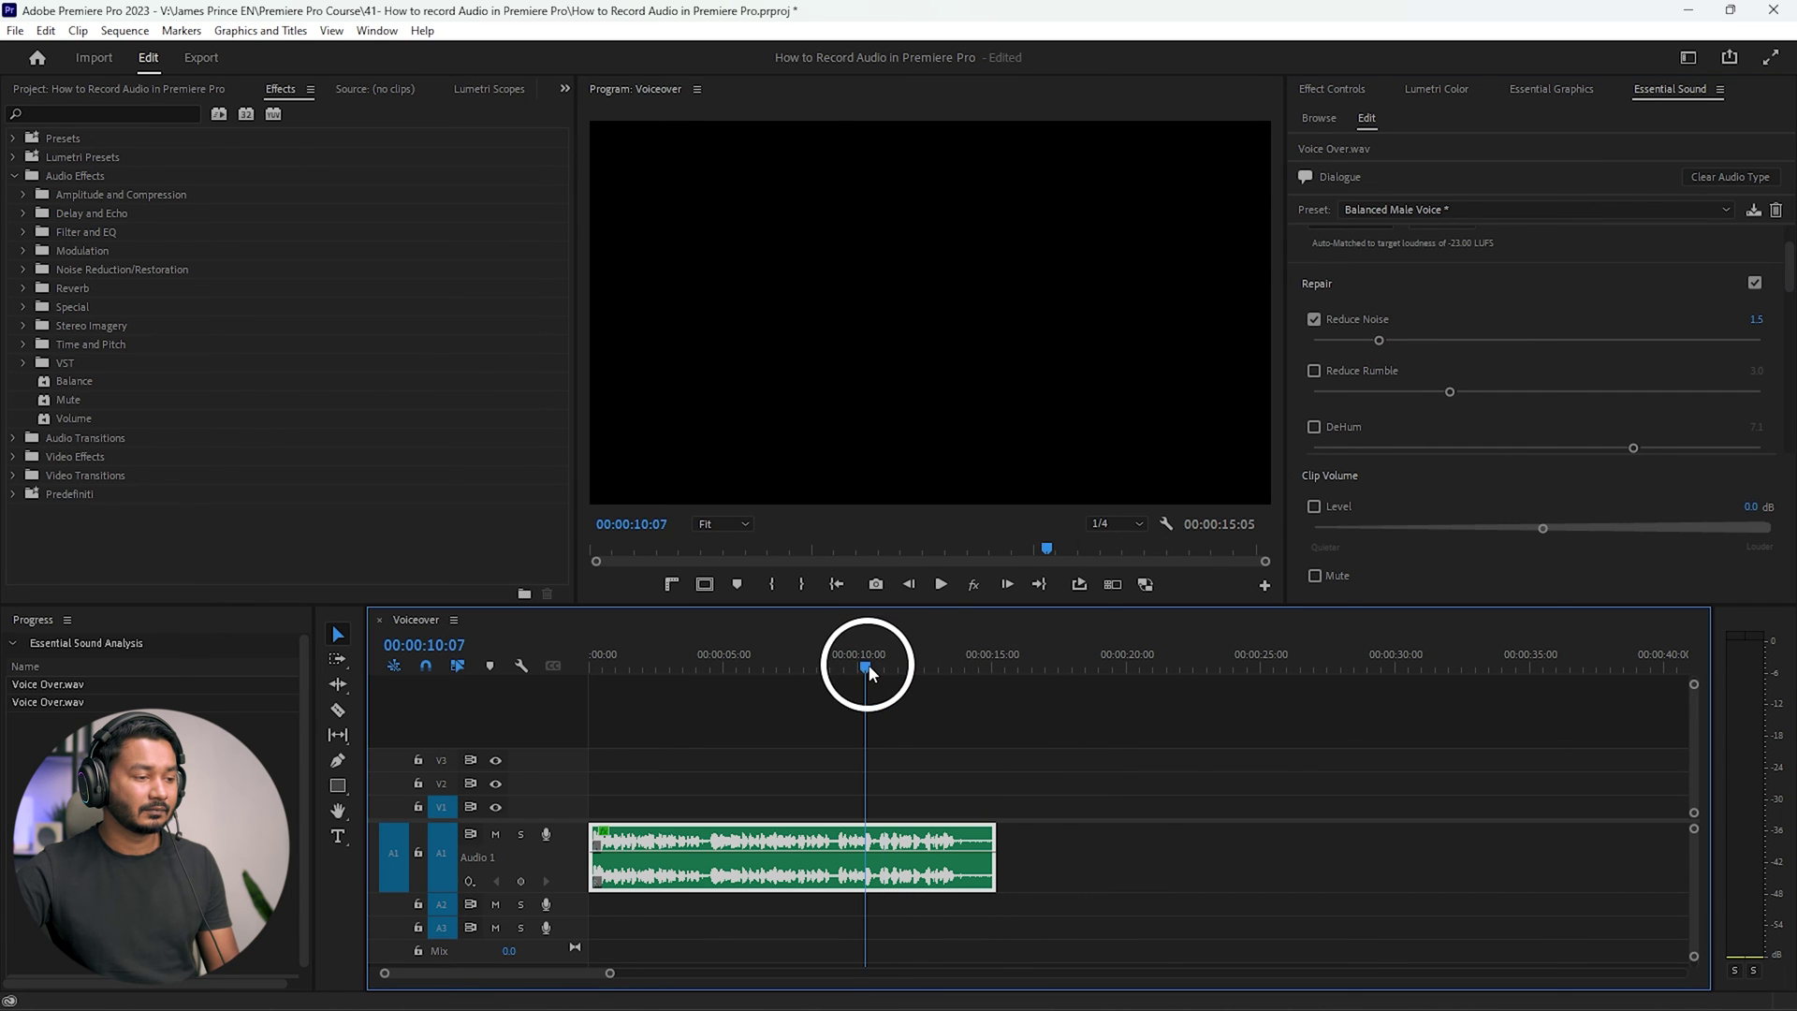
{"action": "key", "text": "space"}
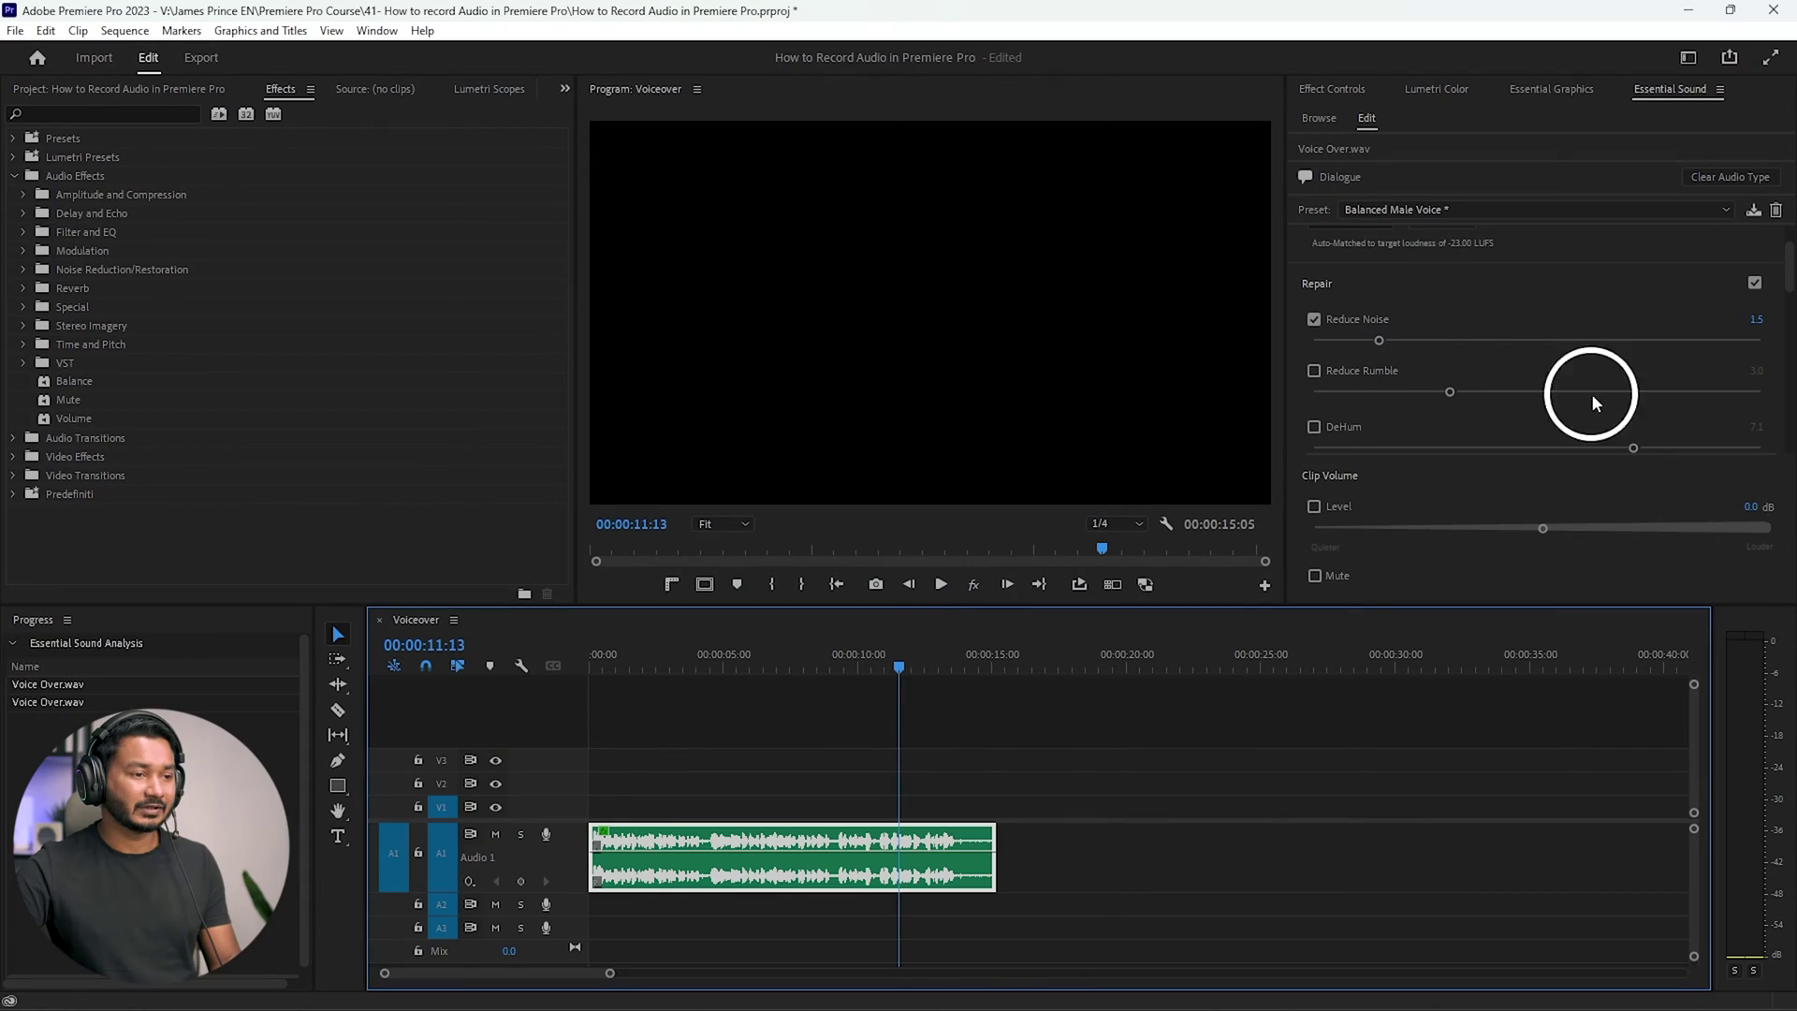
Lower the noise reduction strength to 1.2 and collapse the Repair settings.
{"action": "mouse_move", "coordinate": [1379, 340]}
{"action": "left_mouse_down"}
{"action": "mouse_move", "coordinate": [1396, 353]}
{"action": "mouse_move", "coordinate": [1364, 341]}
{"action": "mouse_move", "coordinate": [1373, 370]}
{"action": "left_mouse_up"}
{"action": "scroll", "coordinate": [1488, 393], "scroll_direction": "up", "scroll_amount": 2}
{"action": "left_click", "coordinate": [1491, 361]}
{"action": "scroll", "coordinate": [1507, 369], "scroll_direction": "down", "scroll_amount": 3}
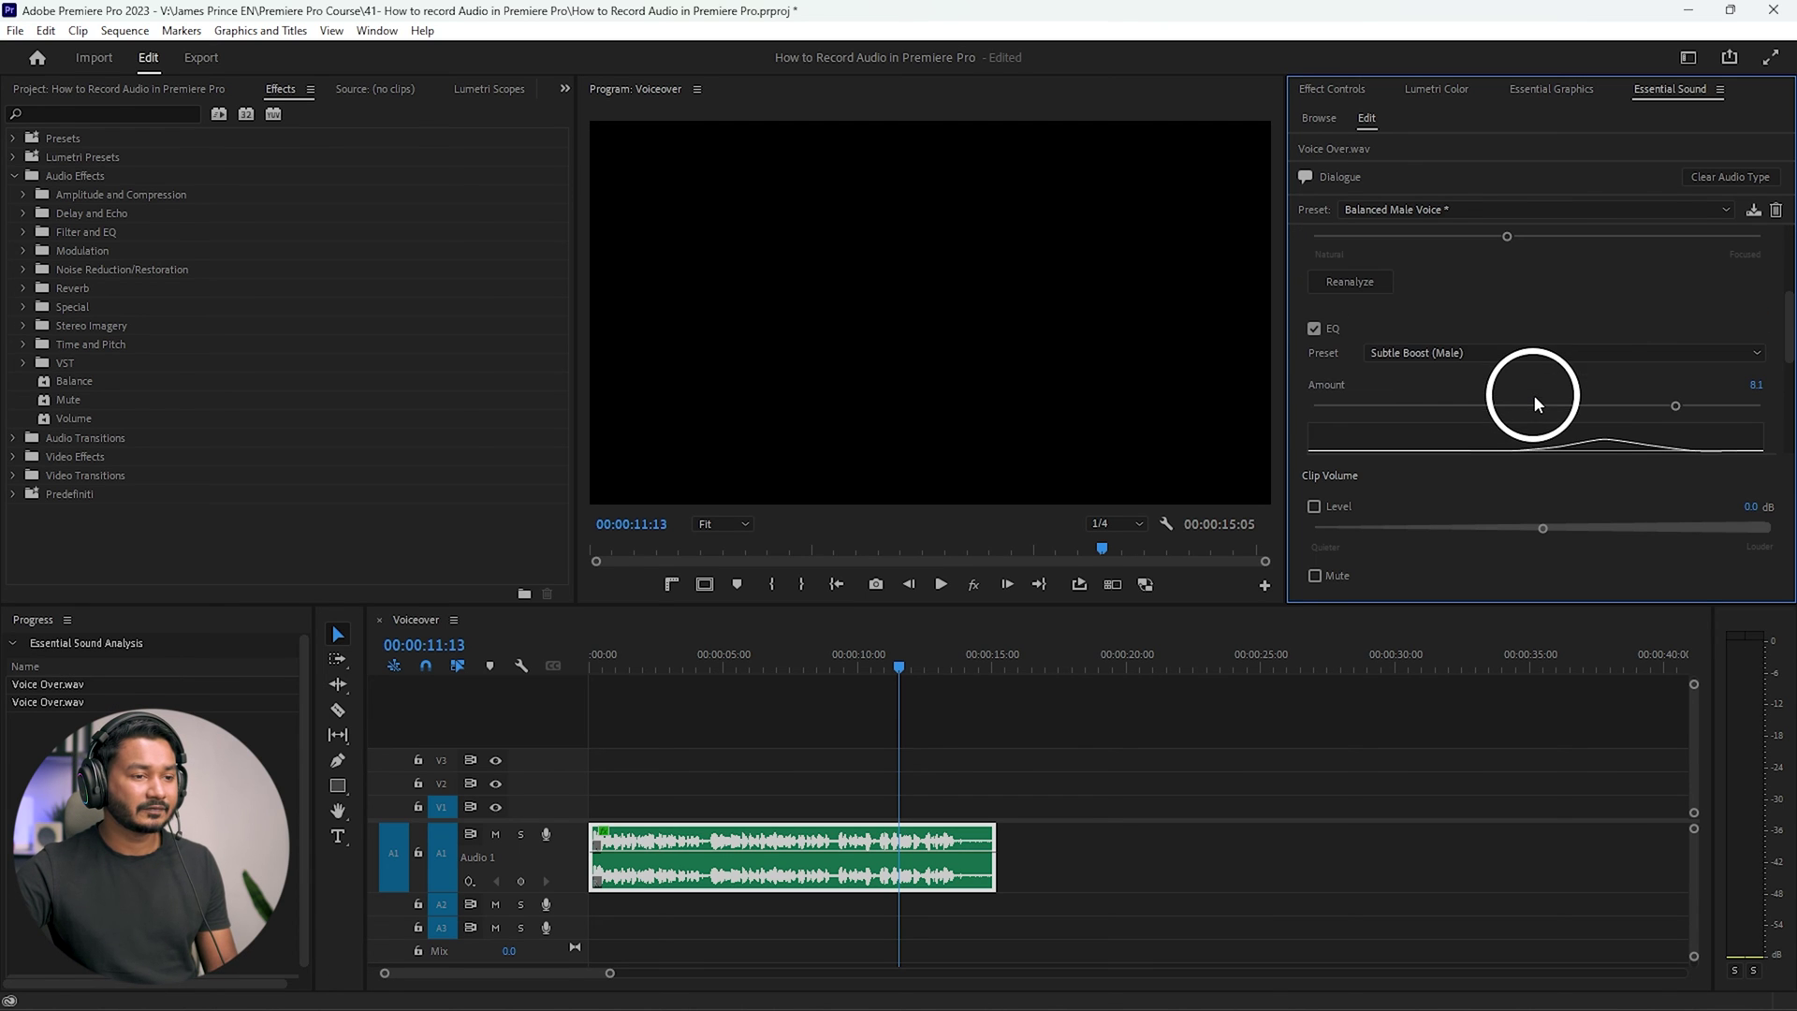
Set clip volume to -0.9 dB, lower EQ amount to about 7.2, and preview from the start.
{"action": "left_click_drag", "start_coordinate": [1543, 528], "coordinate": [1537, 528]}
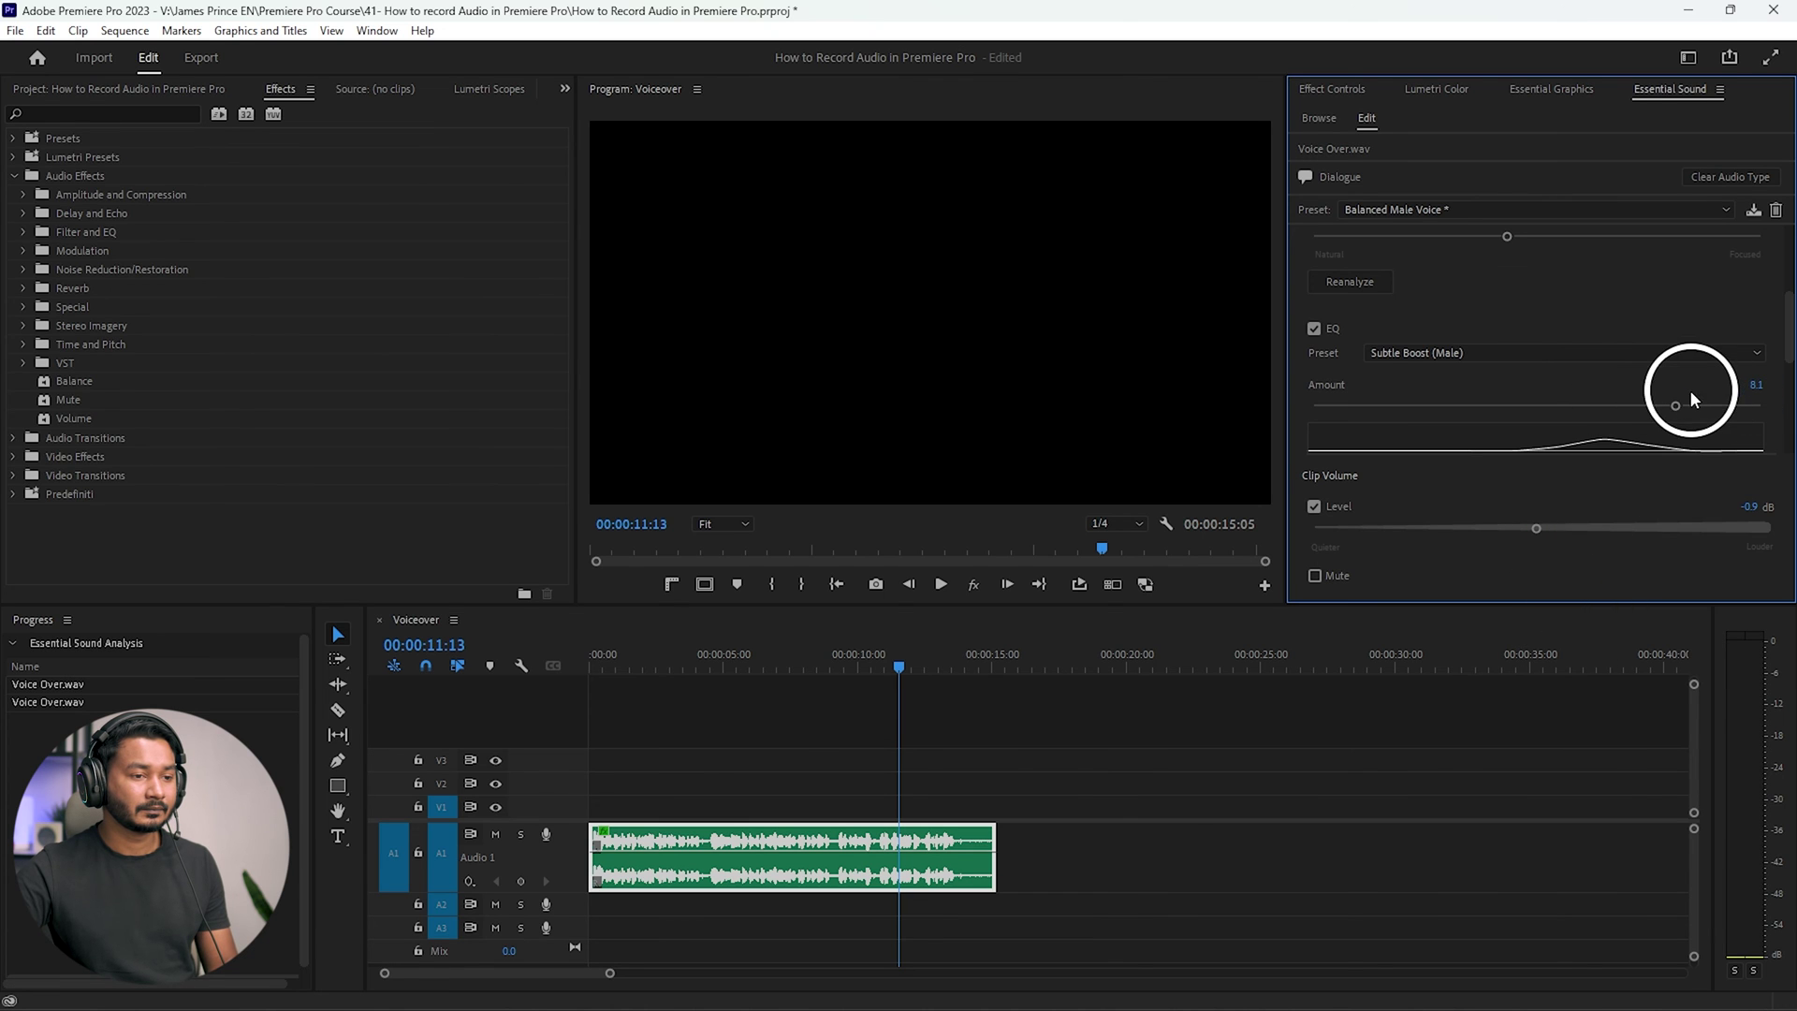
{"action": "left_click_drag", "start_coordinate": [1676, 402], "coordinate": [1635, 403]}
{"action": "key", "text": "space"}
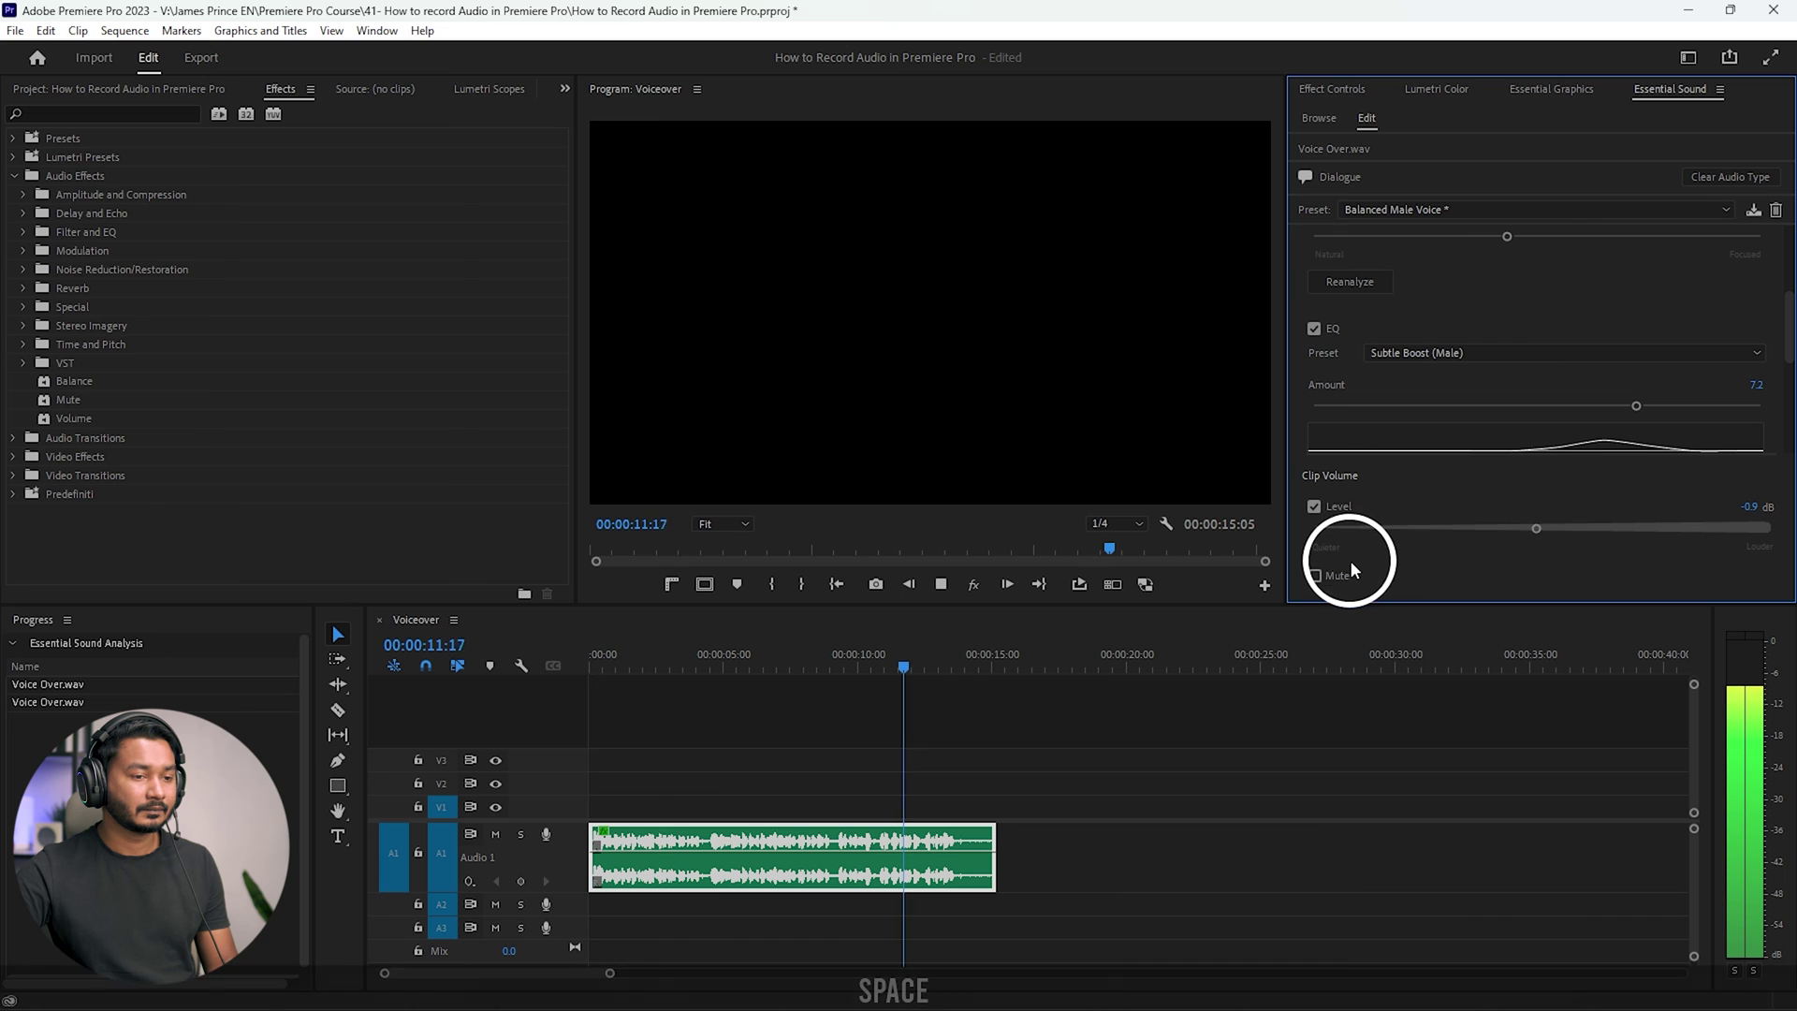
{"action": "key", "text": "space"}
{"action": "left_click_drag", "start_coordinate": [1638, 402], "coordinate": [1432, 404]}
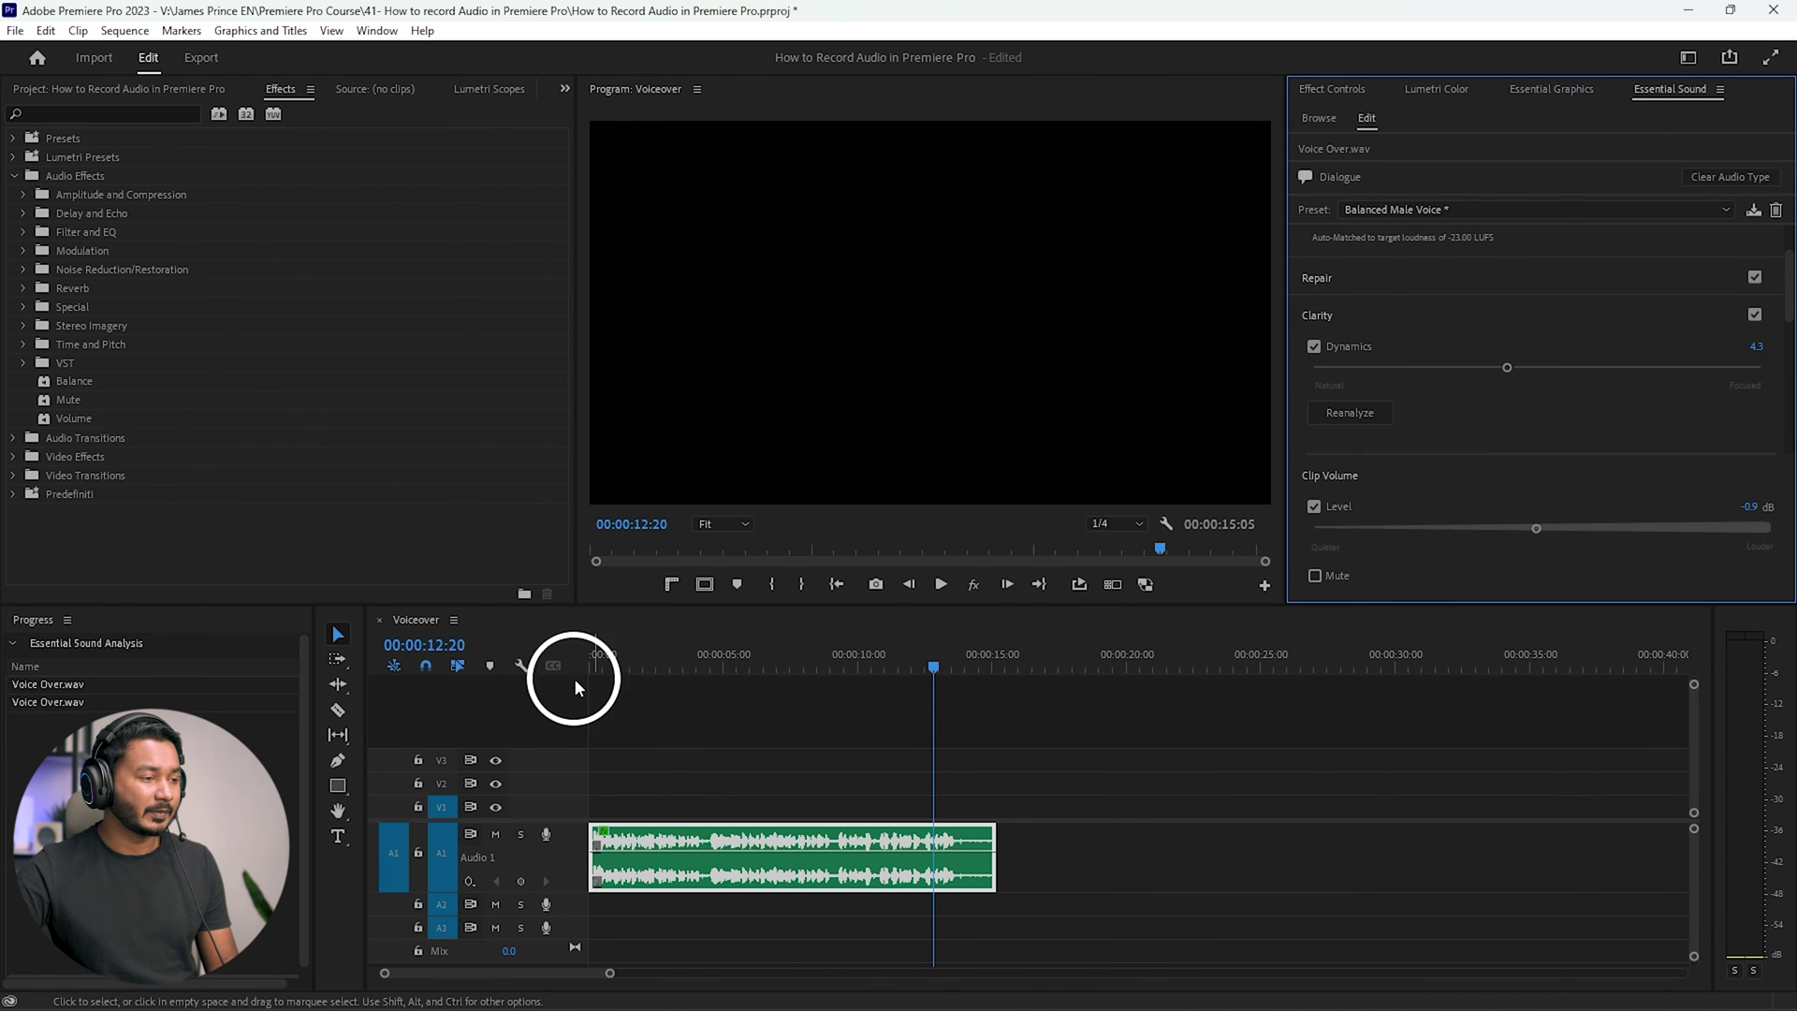
{"action": "left_click", "coordinate": [599, 660]}
{"action": "key", "text": "space"}
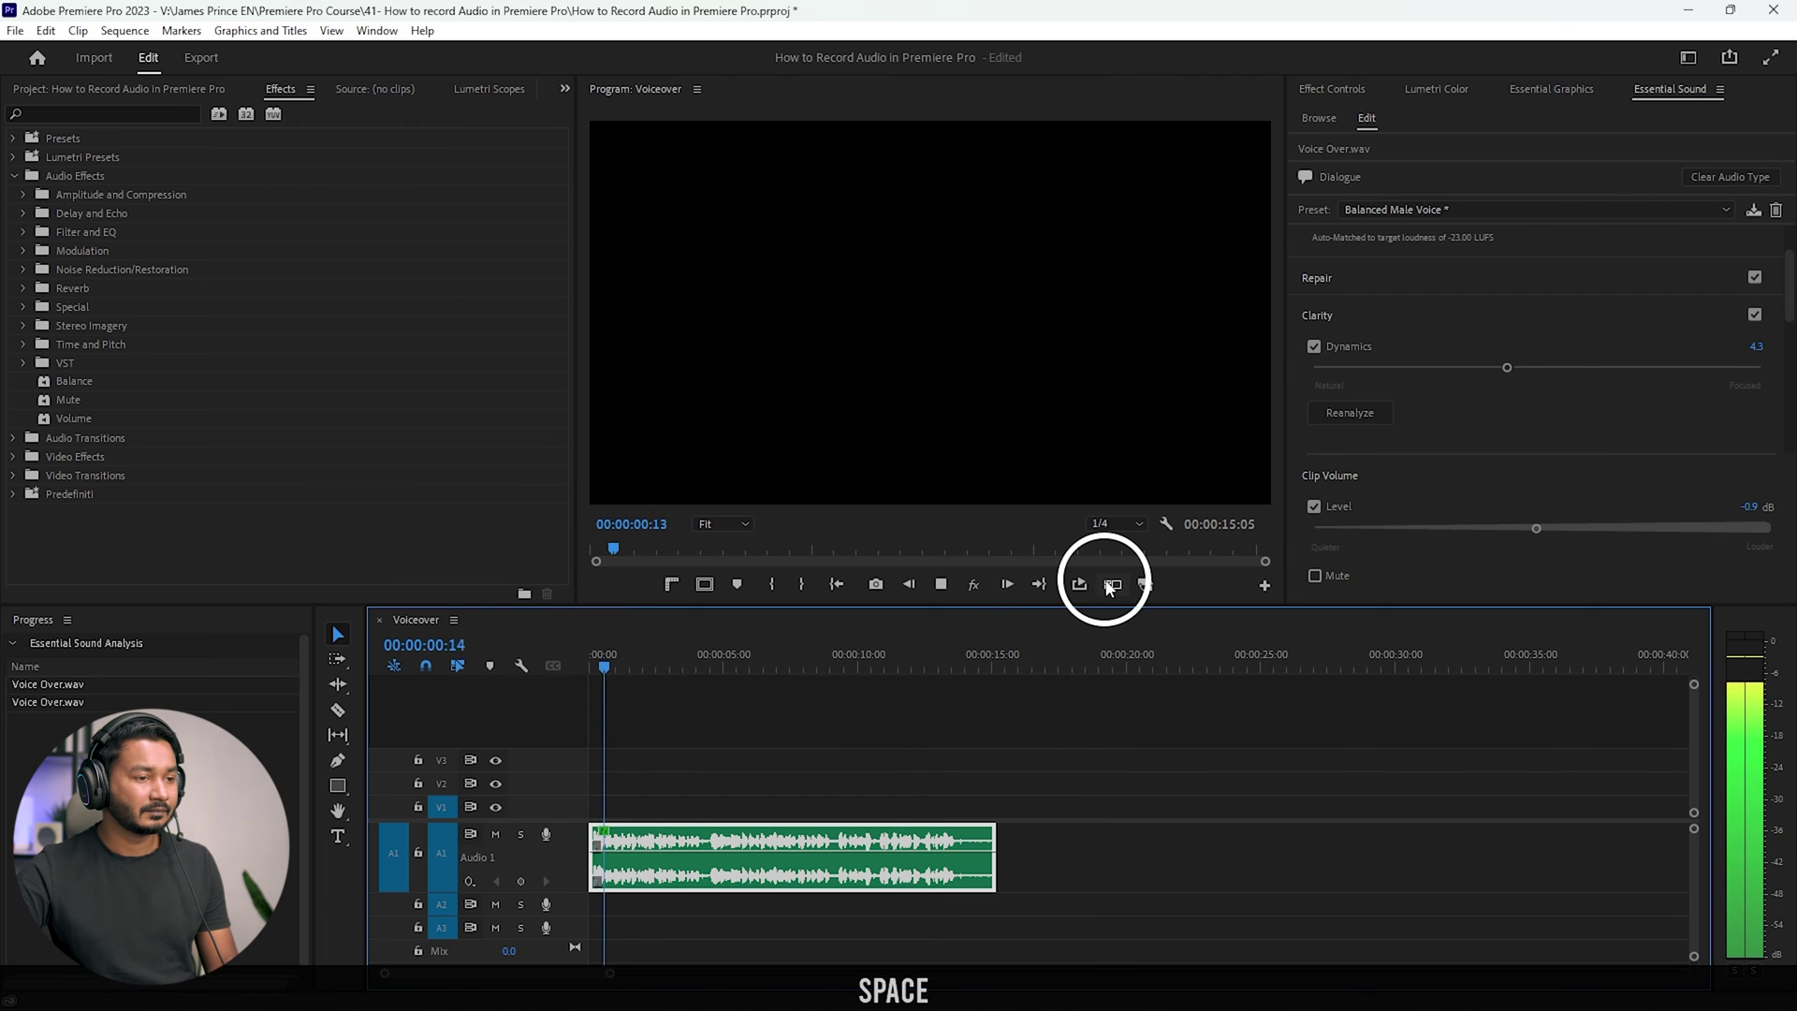
{"action": "key", "text": "space"}
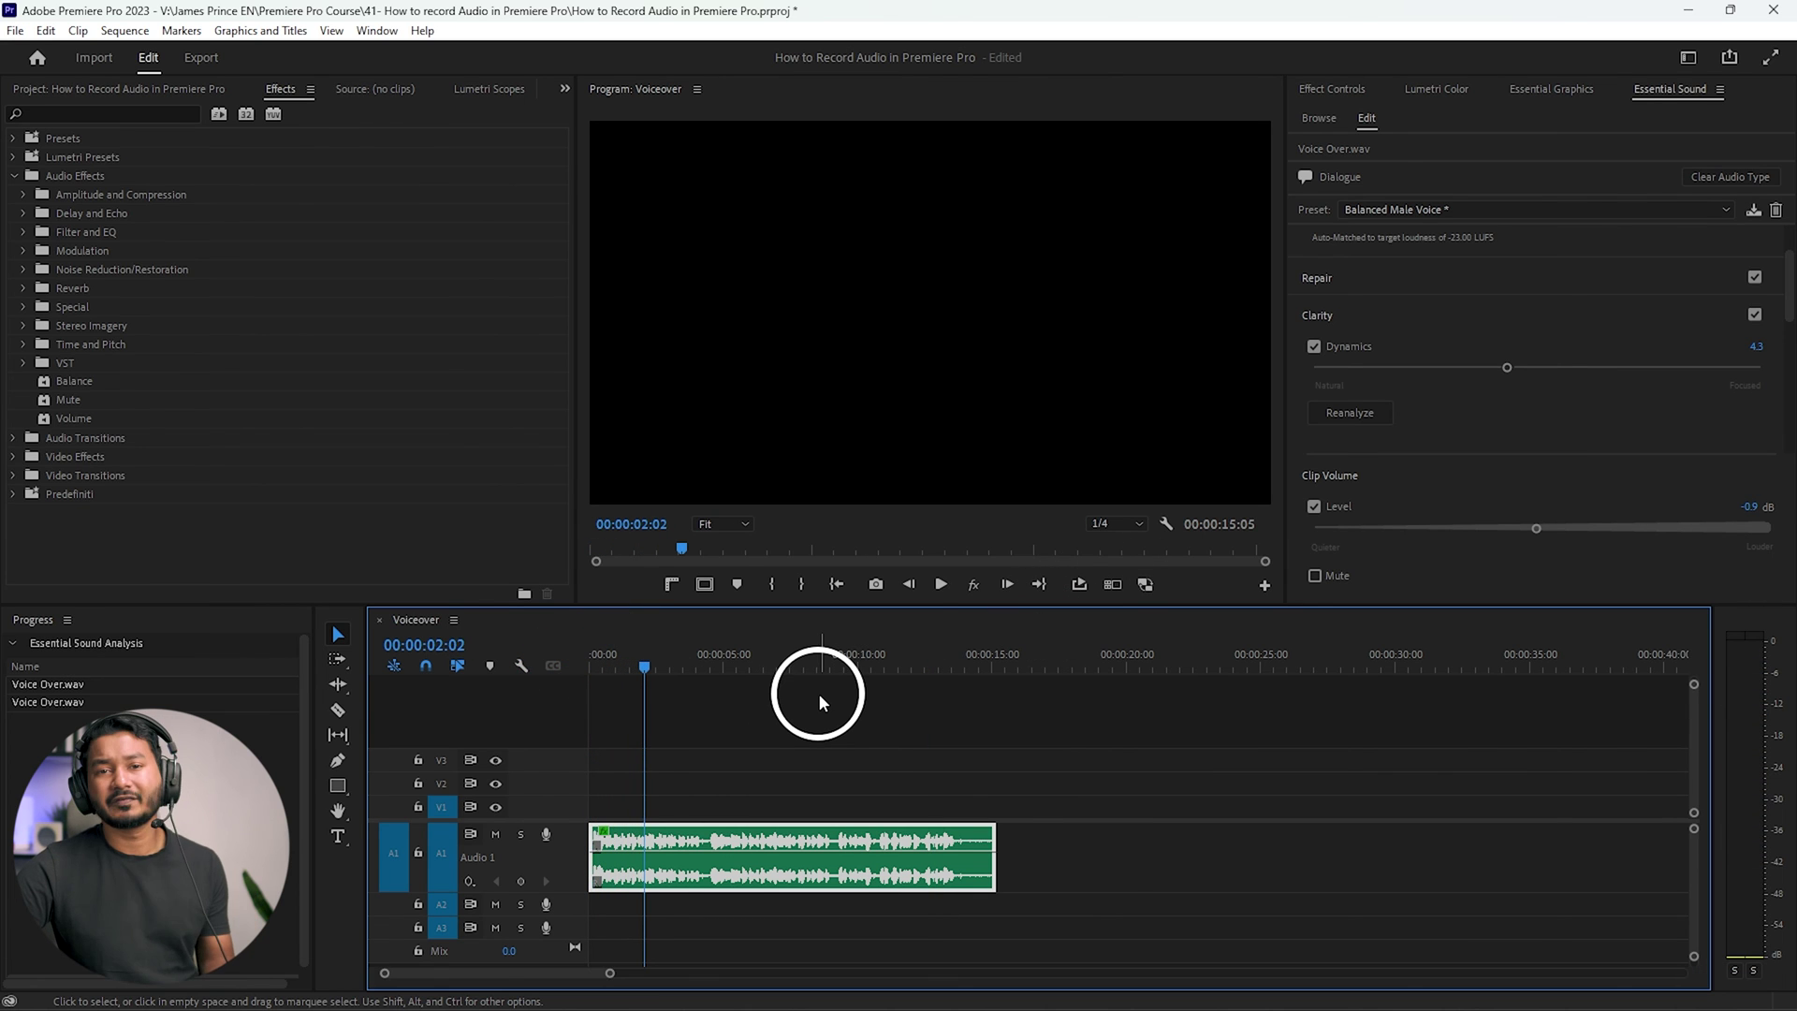
Apply the Podcast Voice preset and play the voice-over from the start.
{"action": "left_click", "coordinate": [1410, 212]}
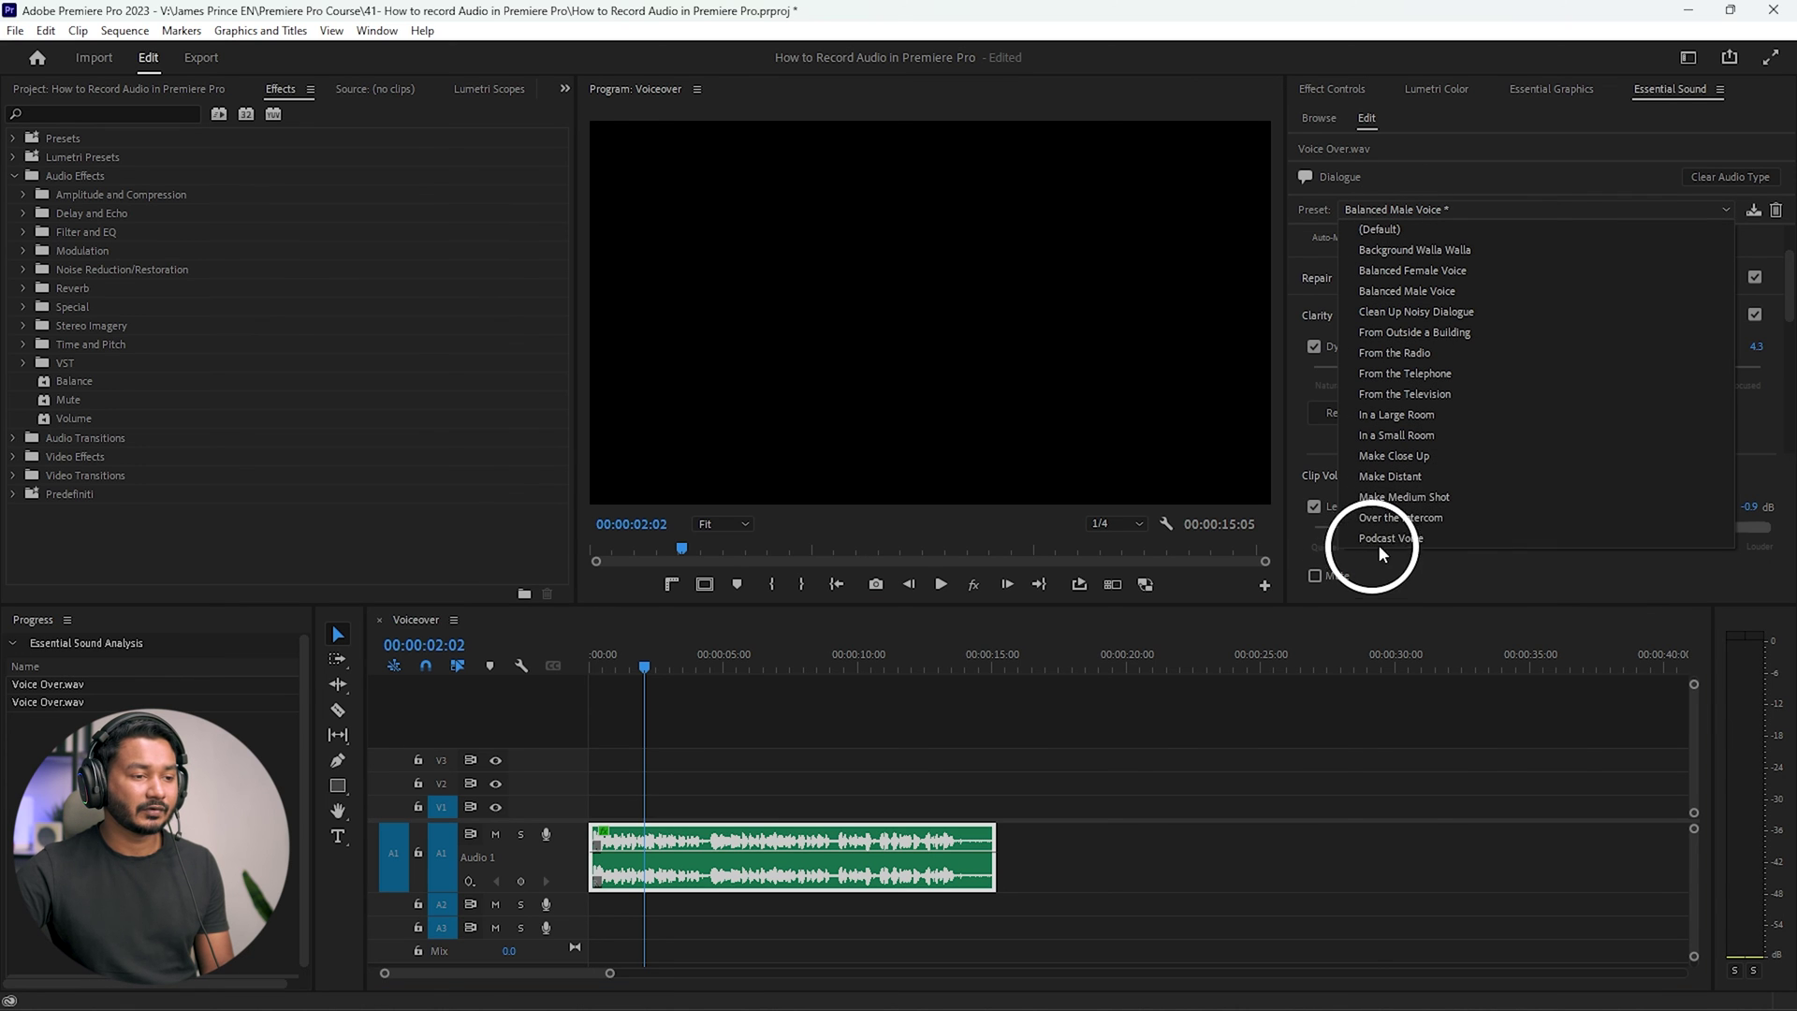
{"action": "left_click", "coordinate": [1415, 538]}
{"action": "left_click", "coordinate": [599, 660]}
{"action": "key", "text": "space"}
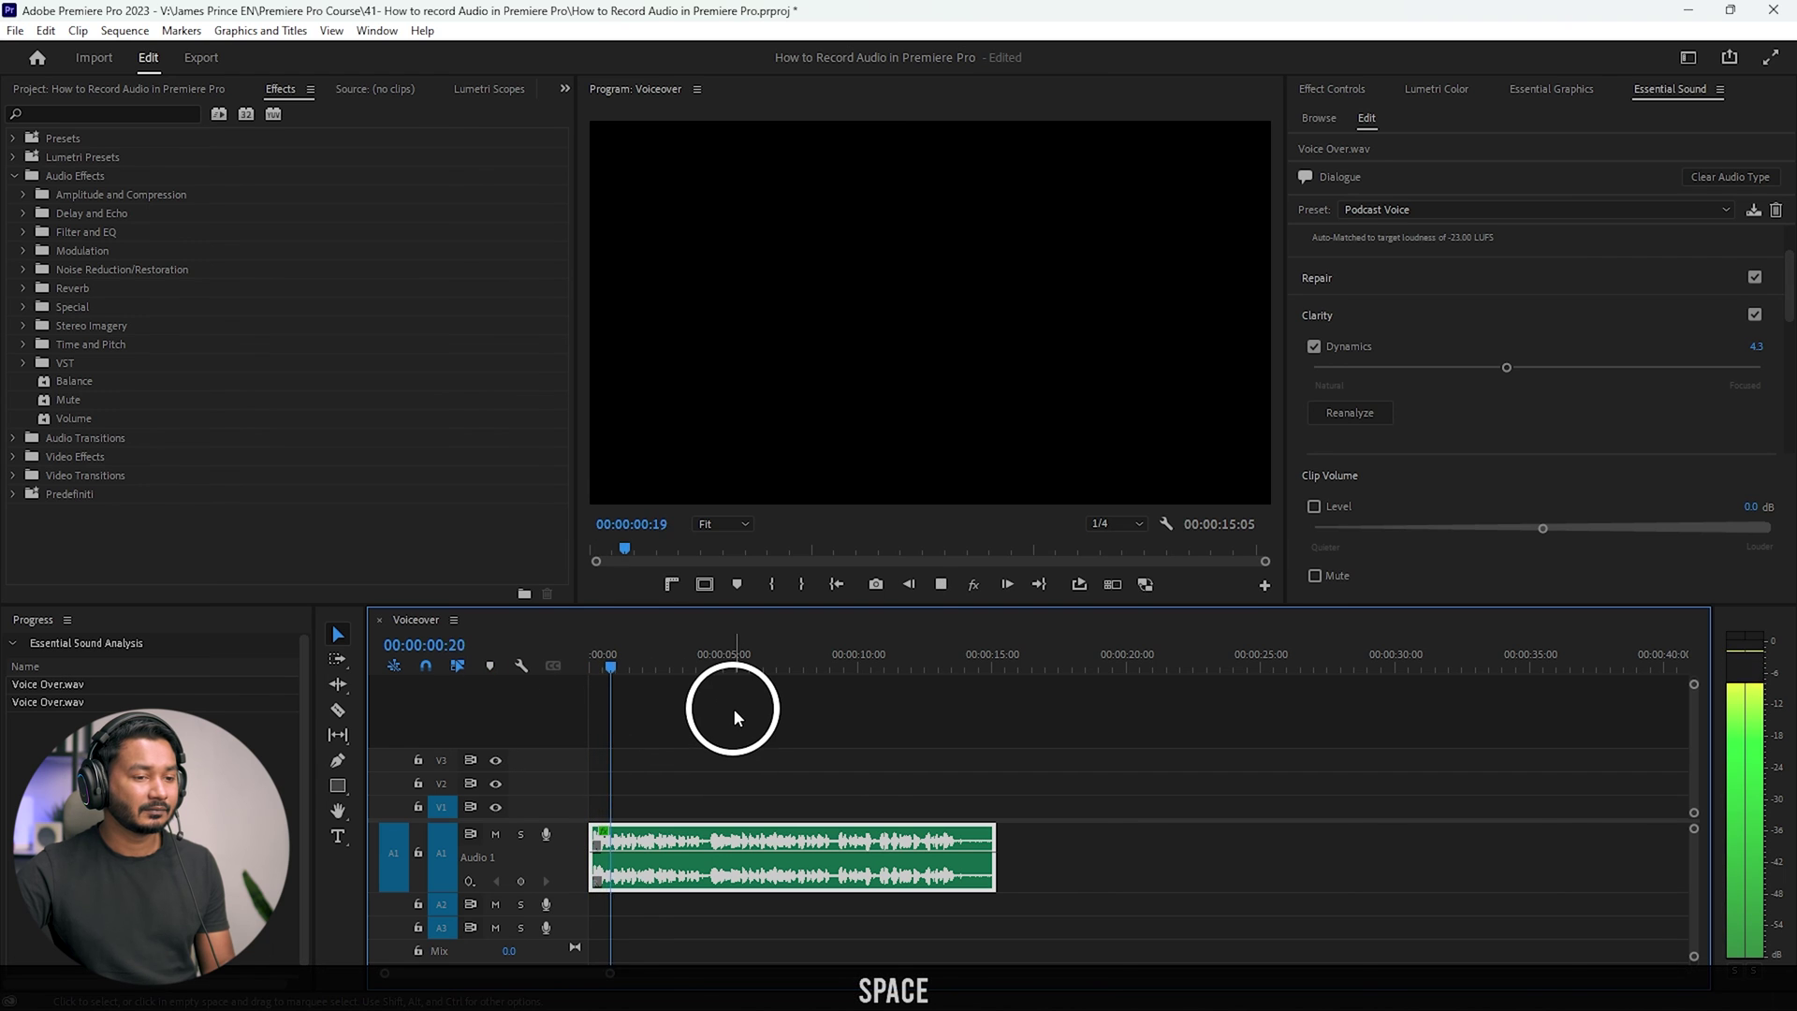
{"action": "key", "text": "space"}
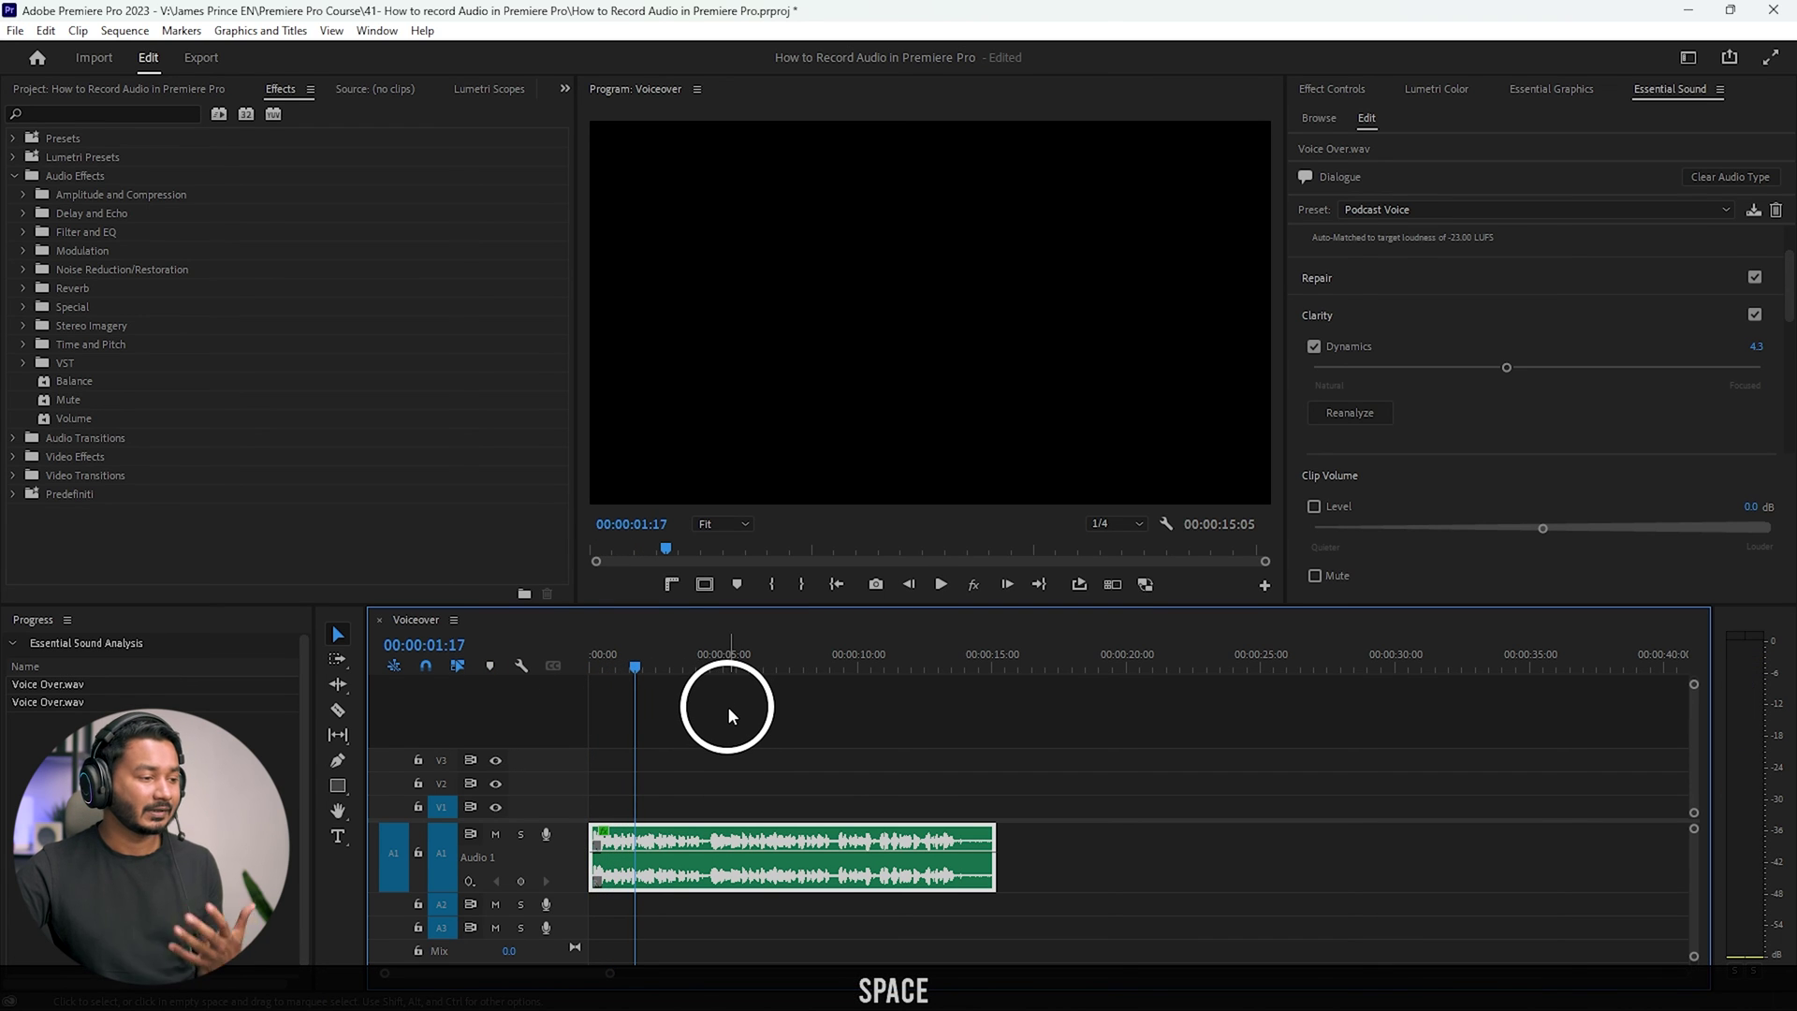
Apply the Make Close Up preset and play it, turning the clip volume down a few dB.
{"action": "left_click", "coordinate": [1498, 200]}
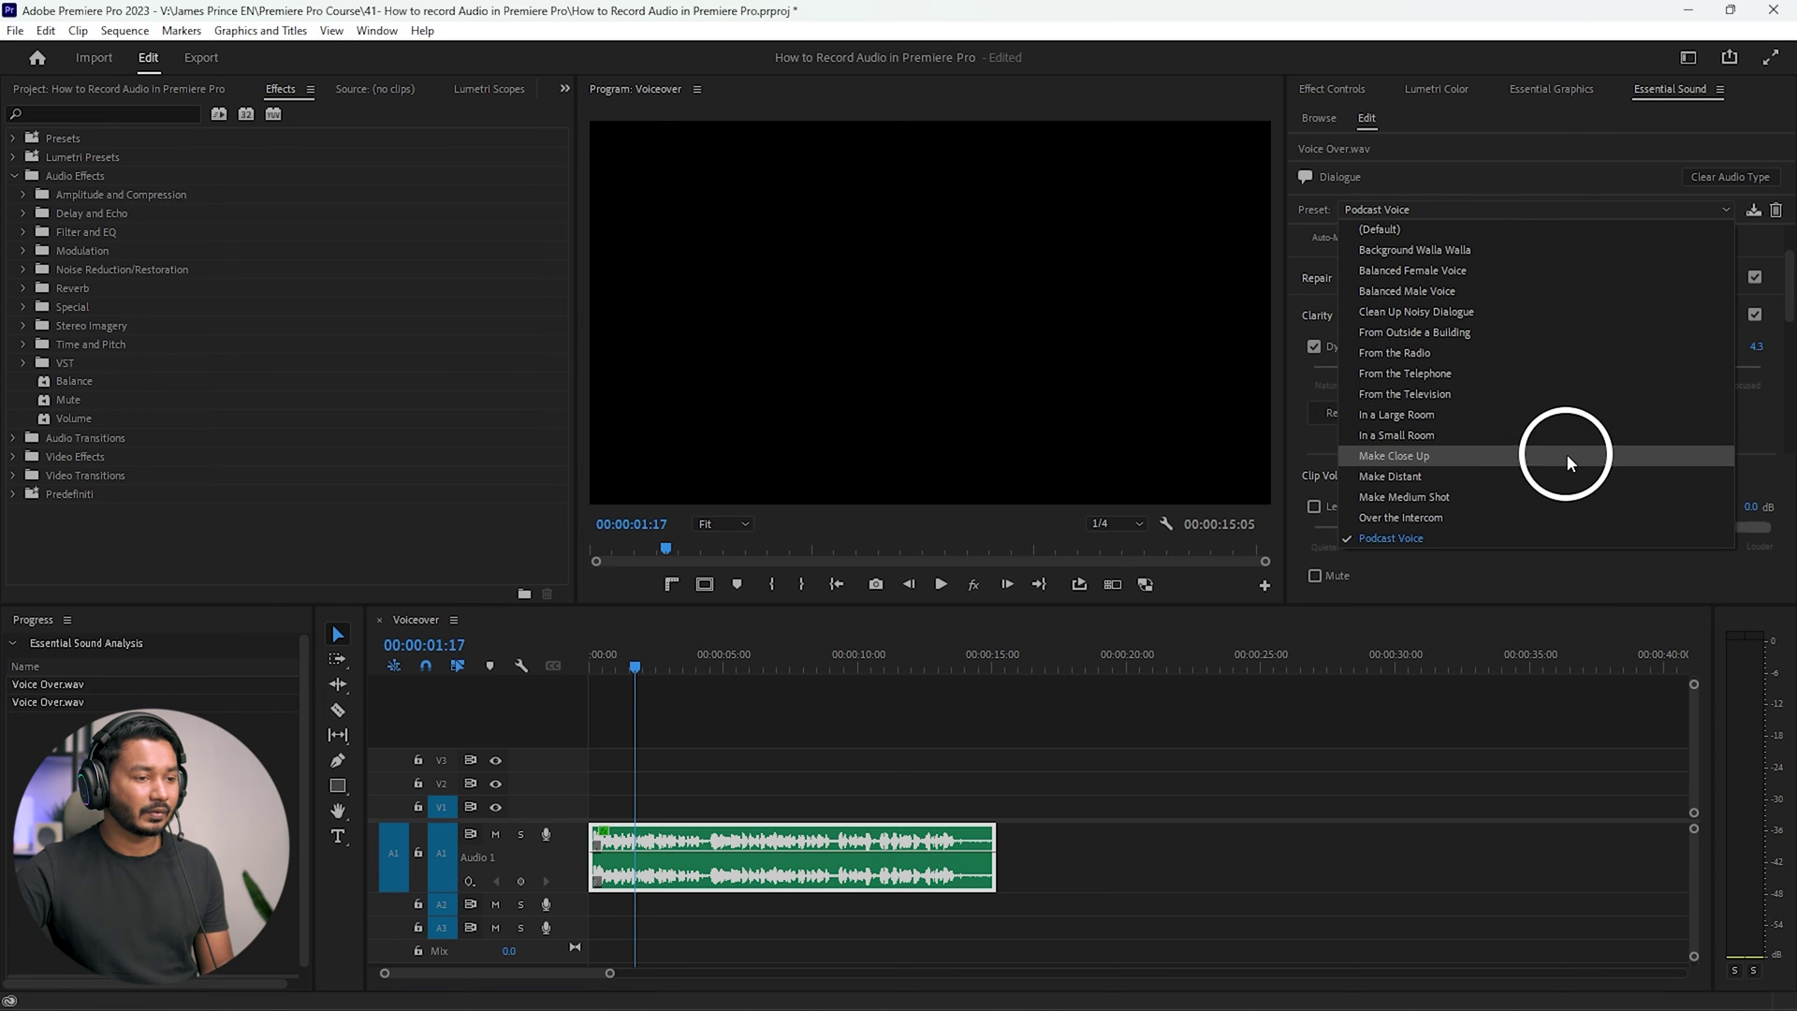
{"action": "left_click", "coordinate": [1451, 453]}
{"action": "key", "text": "space"}
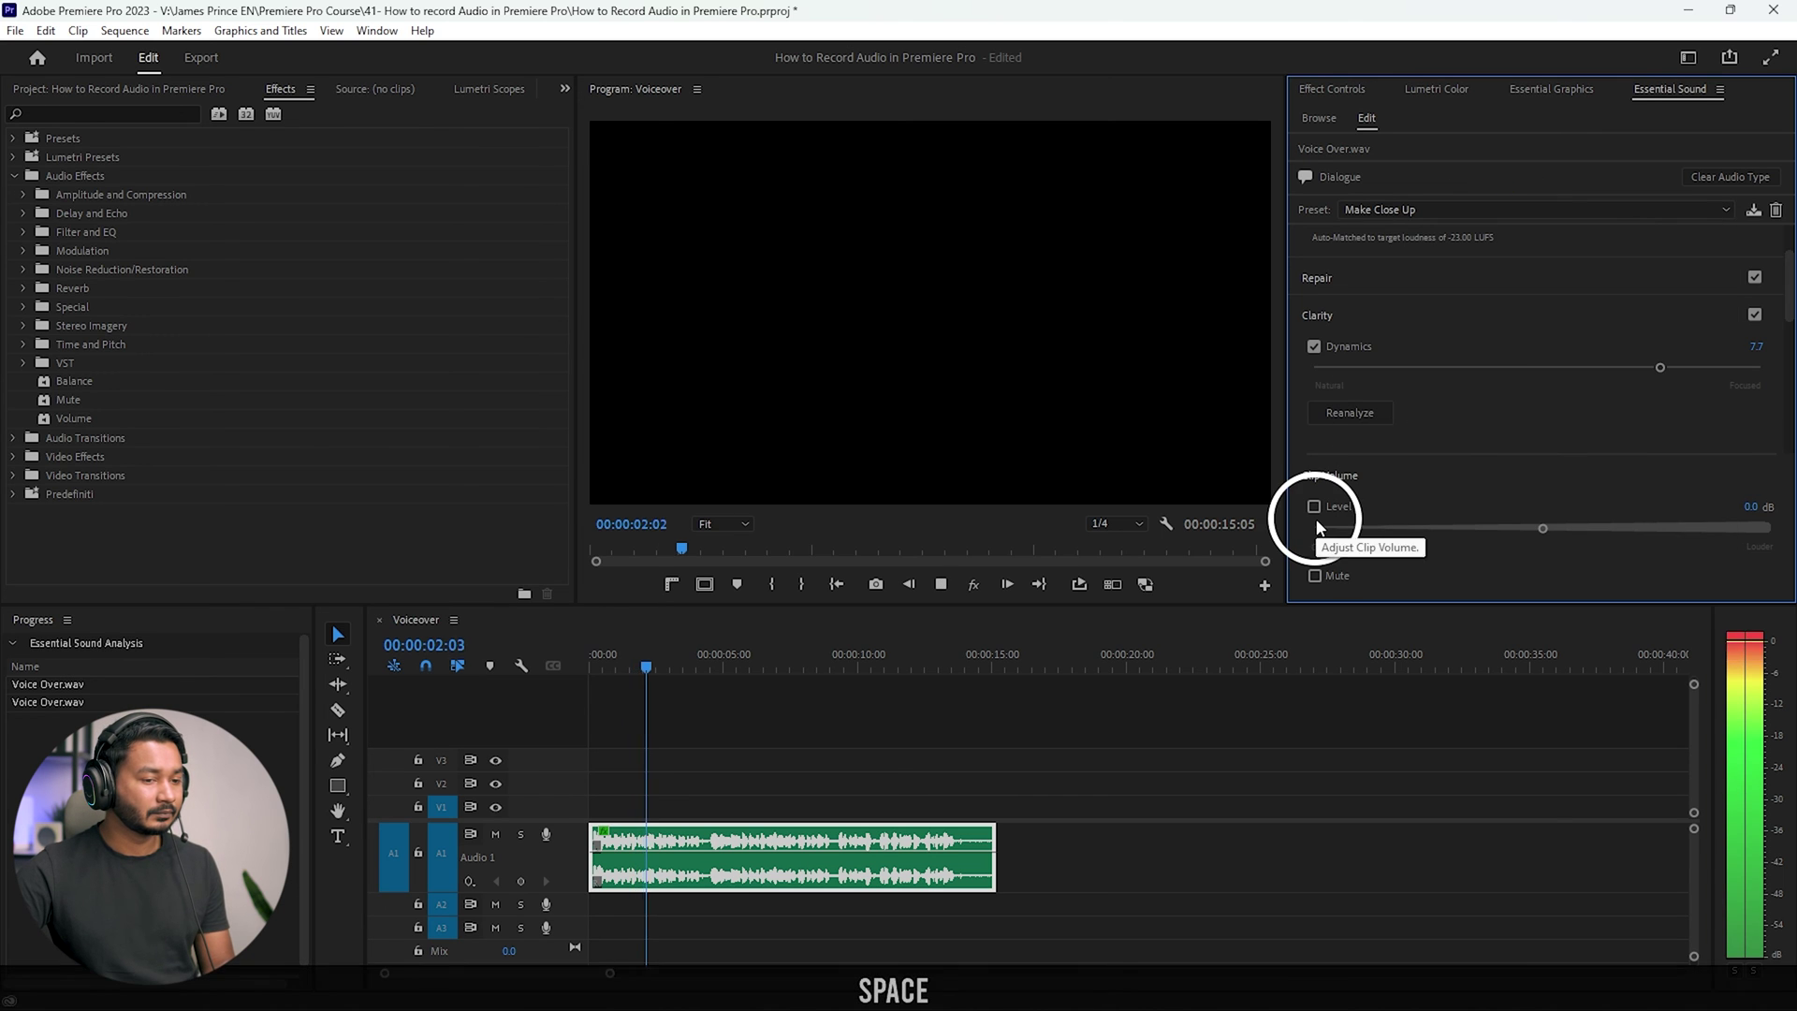
{"action": "left_click_drag", "start_coordinate": [1543, 529], "coordinate": [1495, 530]}
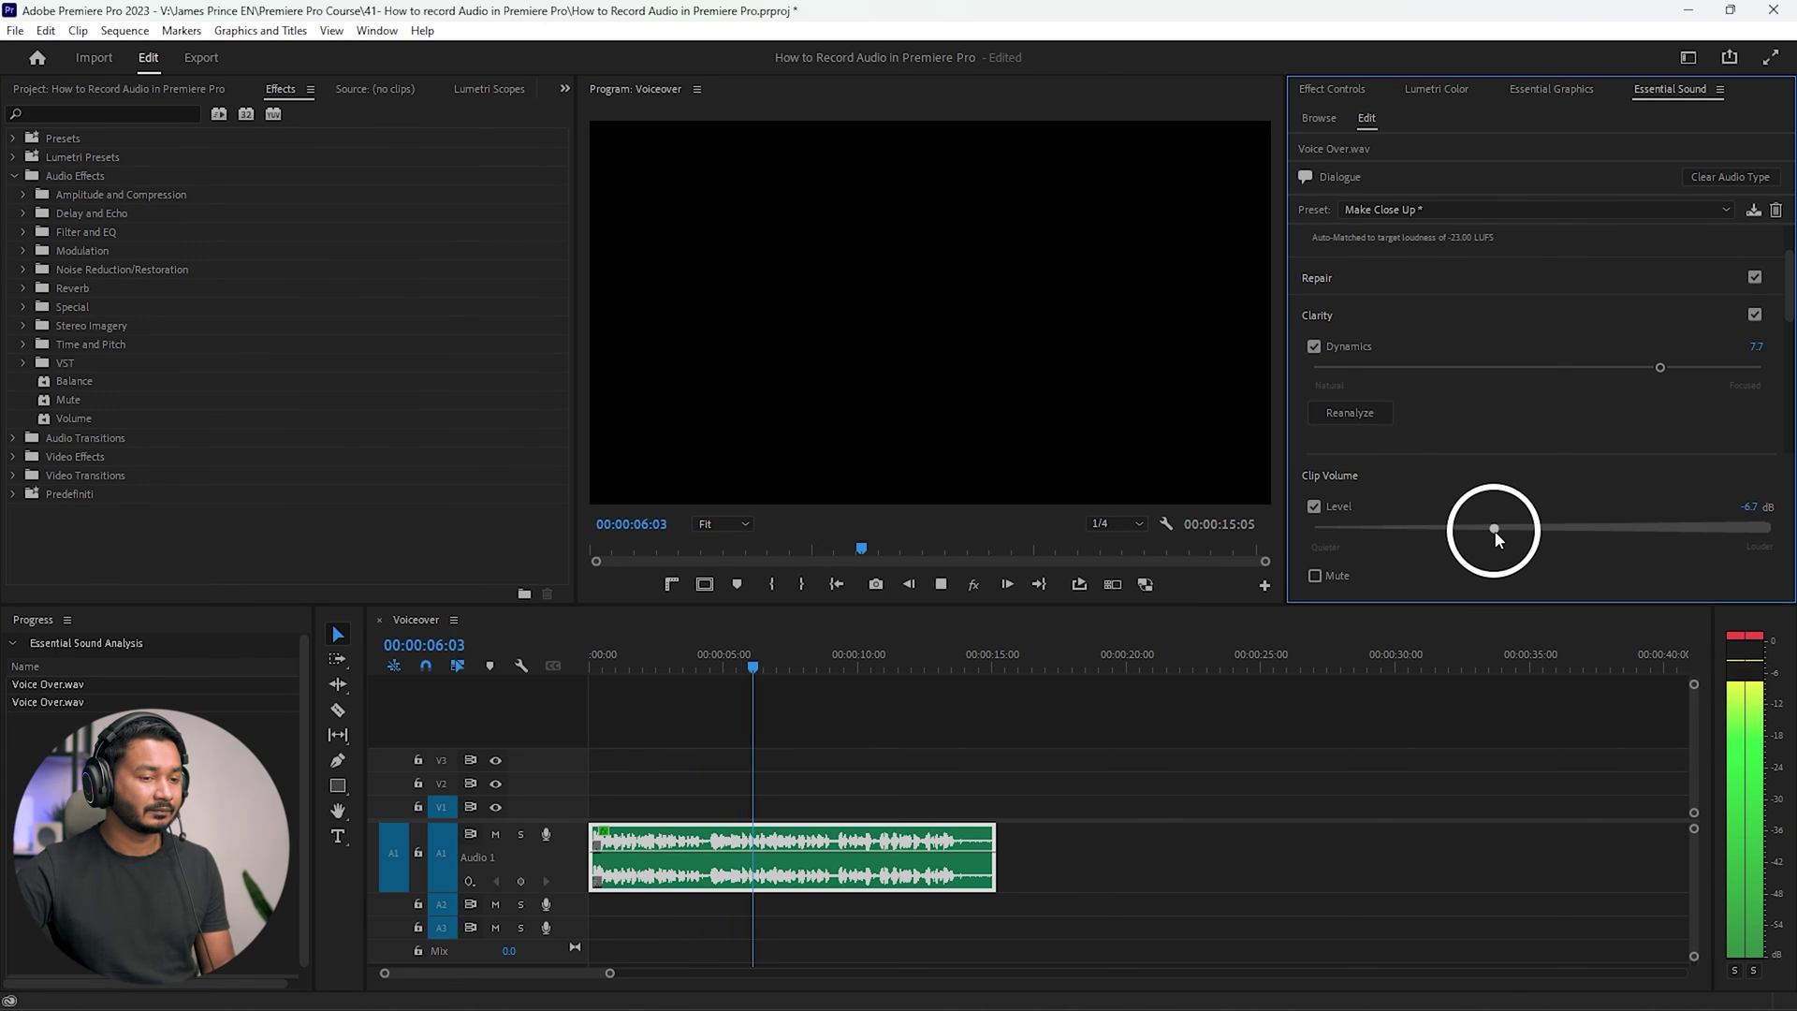
{"action": "key", "text": "space"}
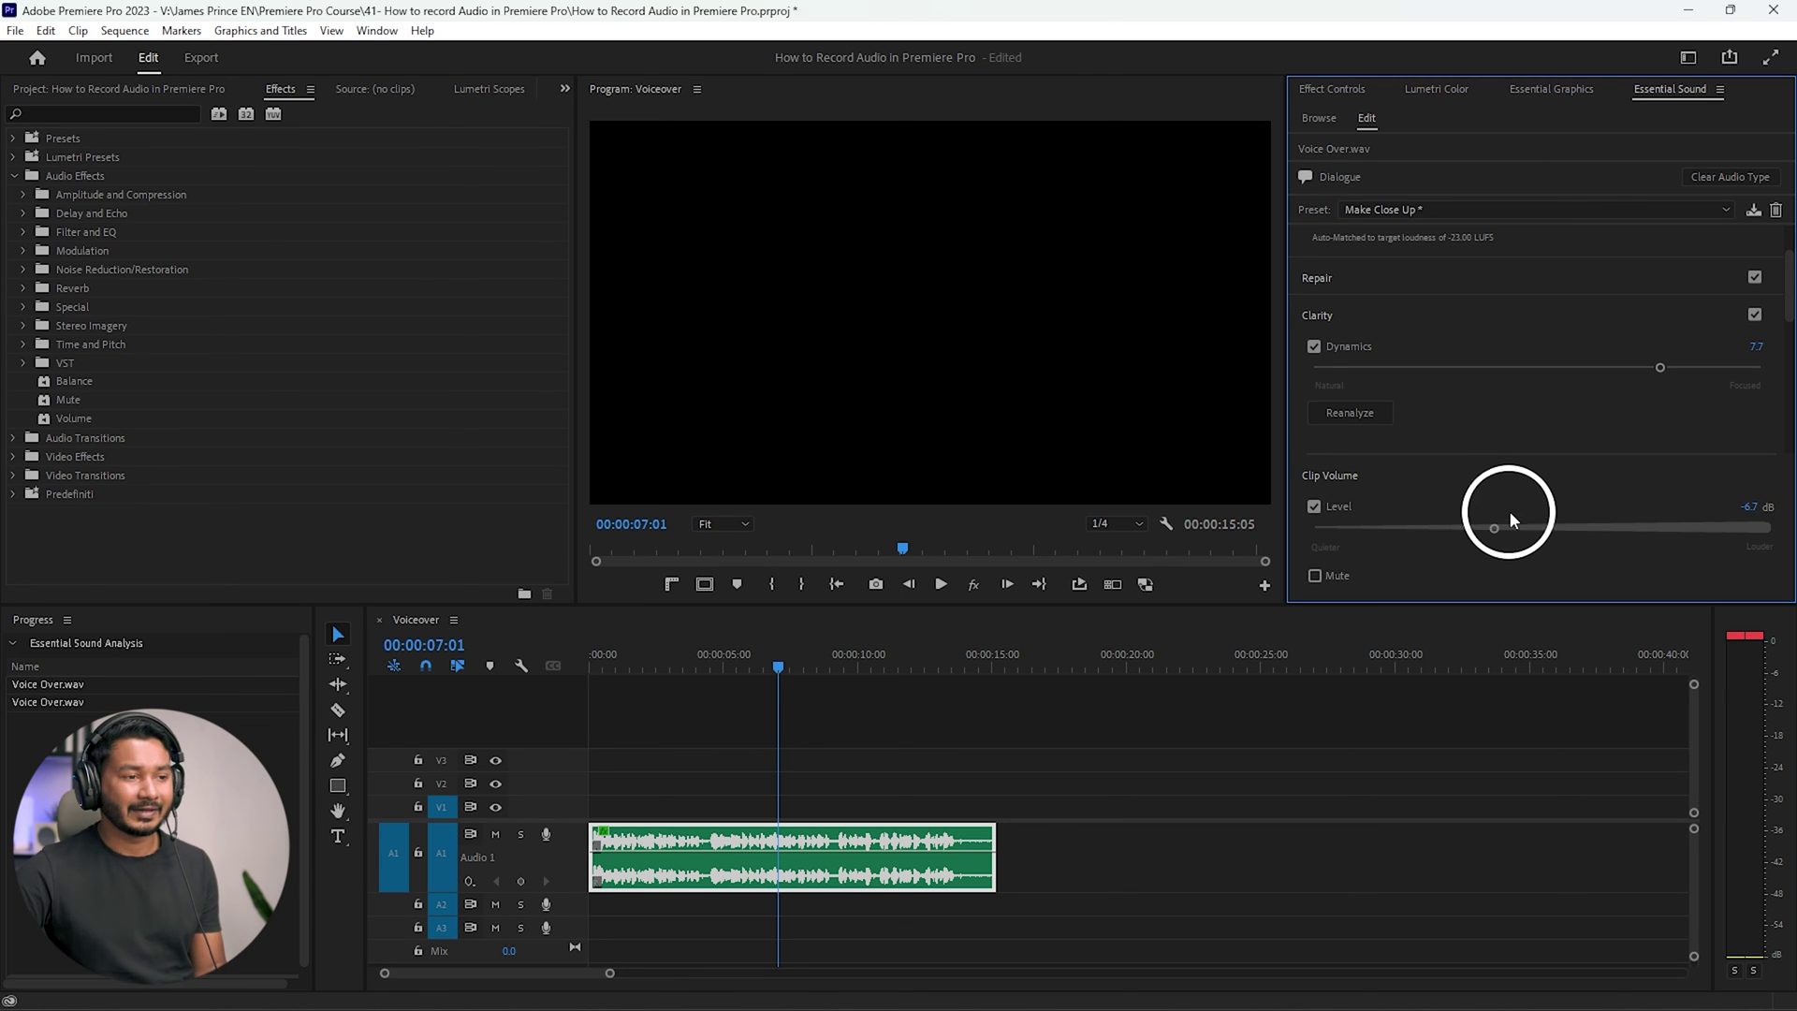
Apply the From the Telephone preset and play the voice-over from the start.
{"action": "left_click", "coordinate": [1438, 208]}
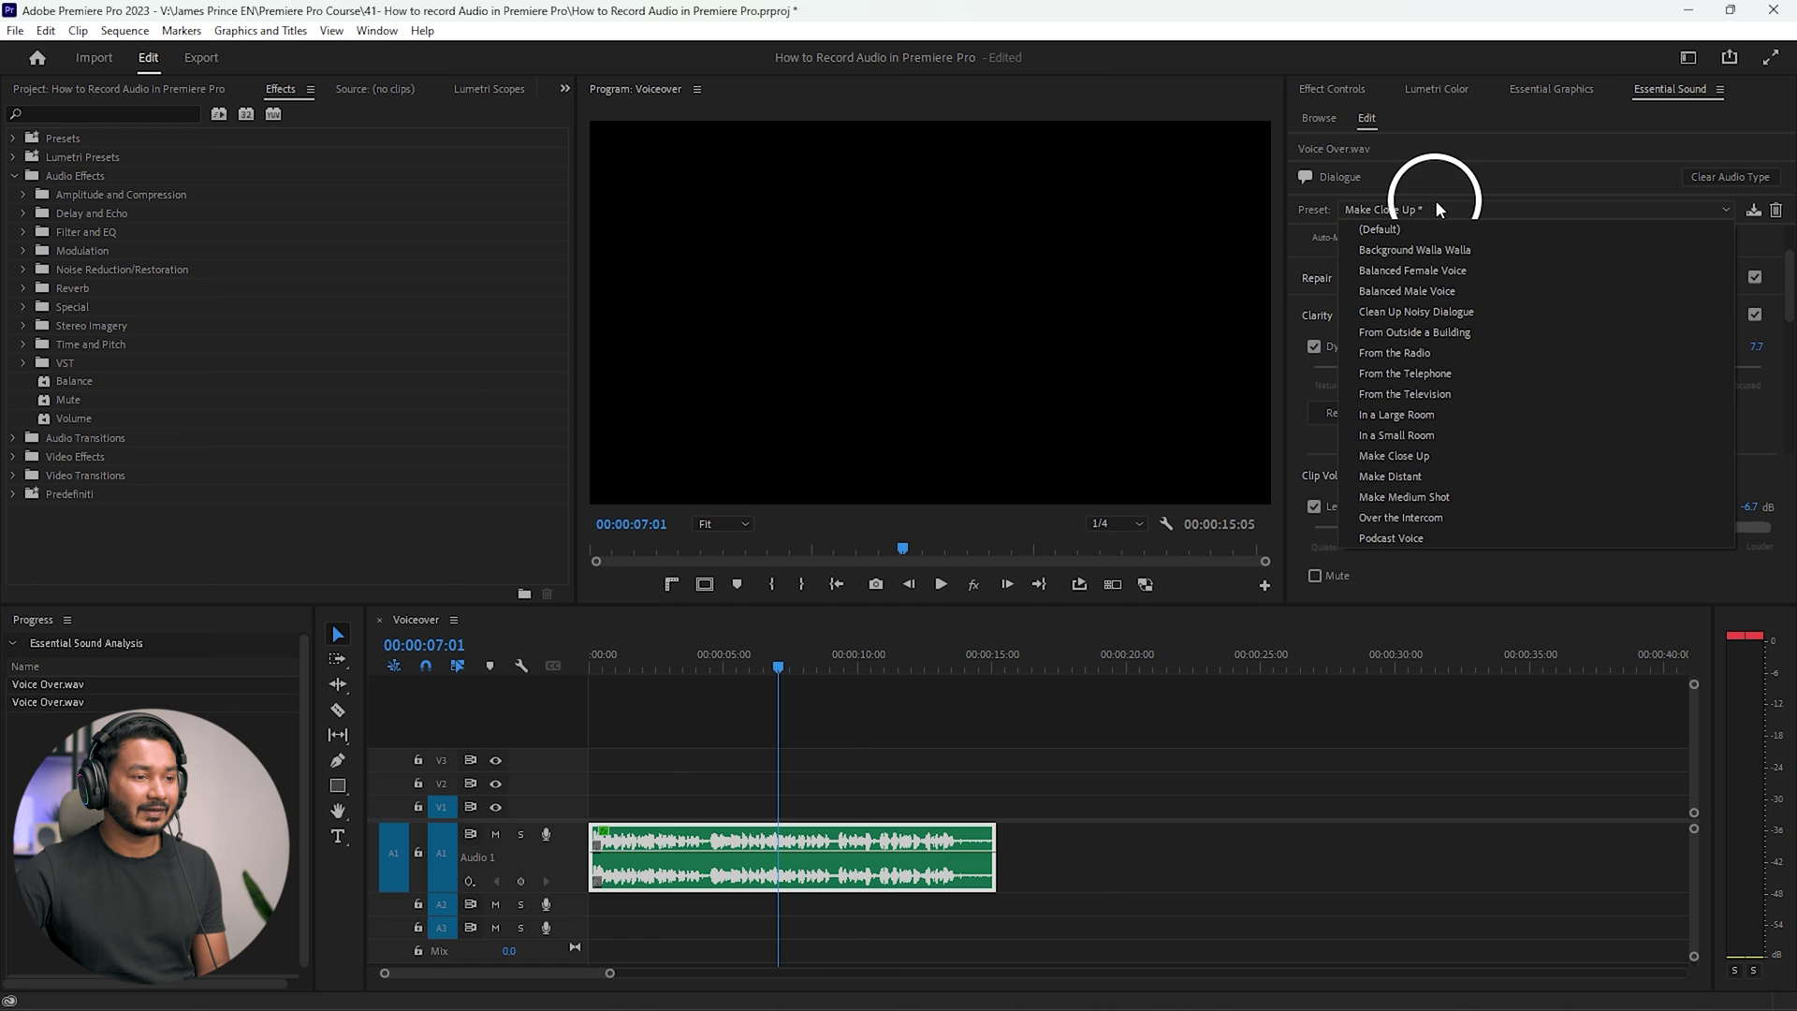
{"action": "left_click", "coordinate": [1483, 375]}
{"action": "left_click", "coordinate": [548, 678]}
{"action": "key", "text": "Home"}
{"action": "key", "text": "space"}
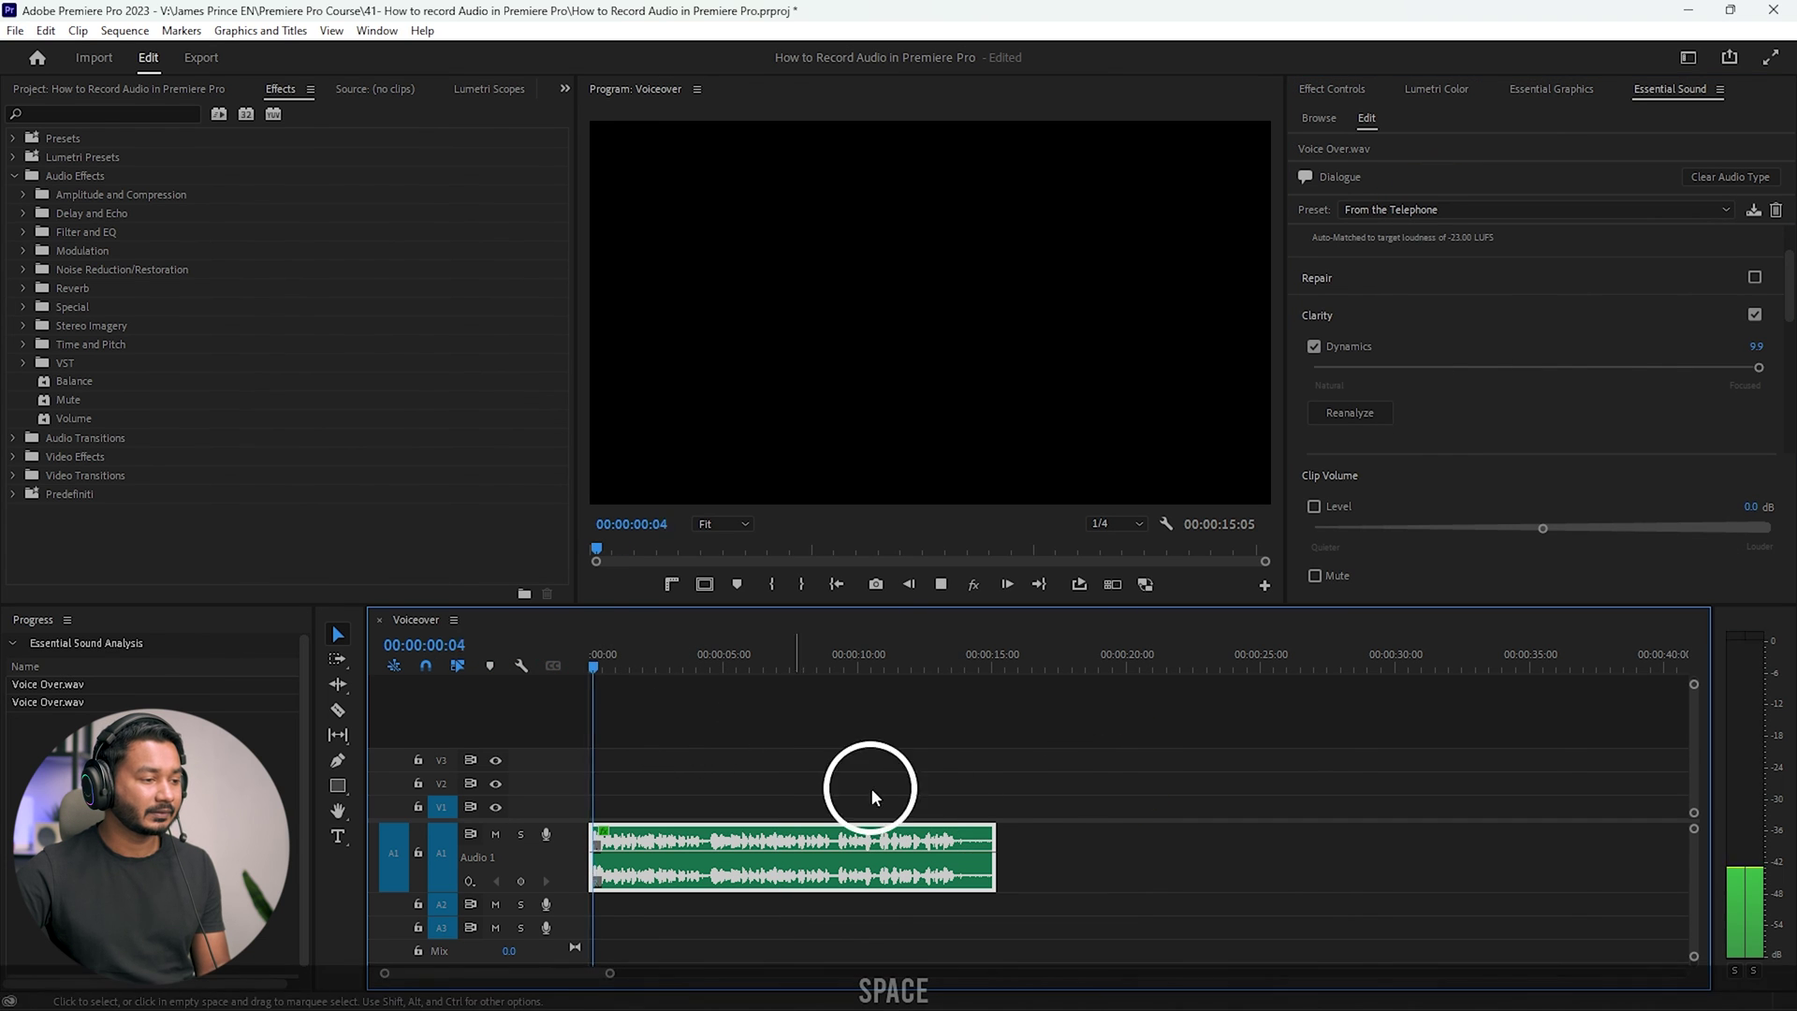
{"action": "key", "text": "space"}
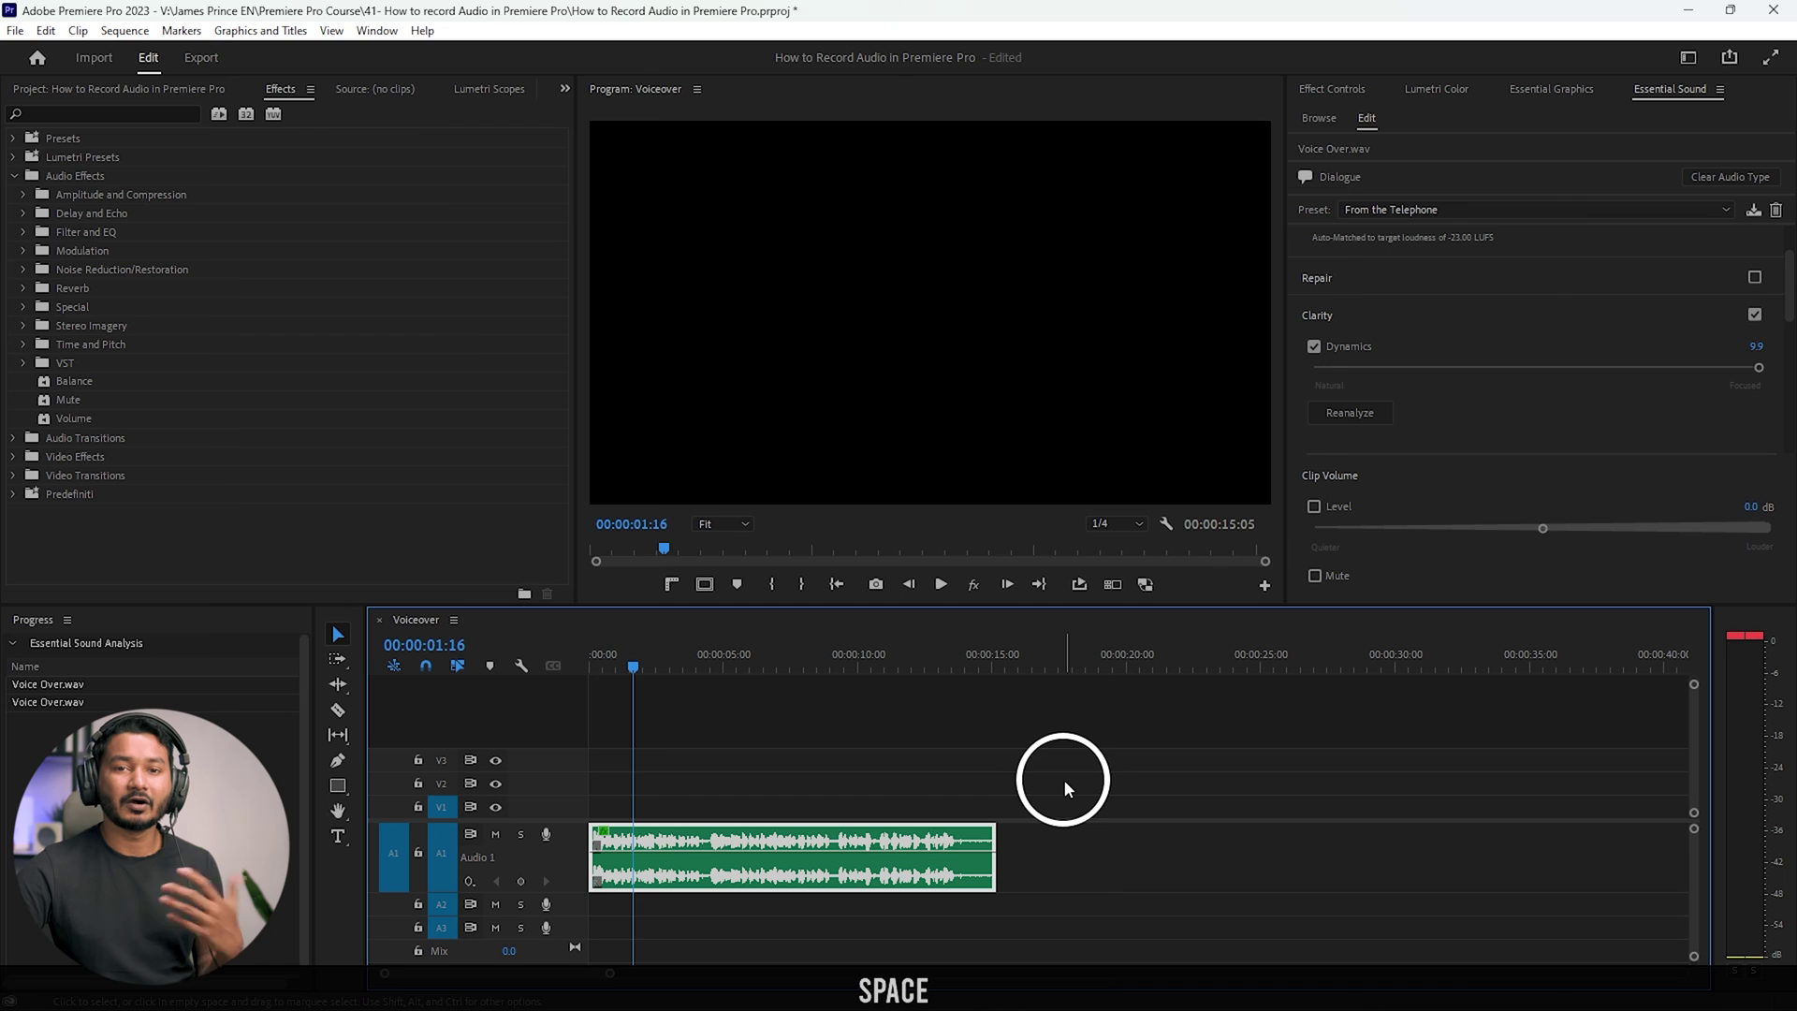
{"action": "left_click", "coordinate": [1543, 204]}
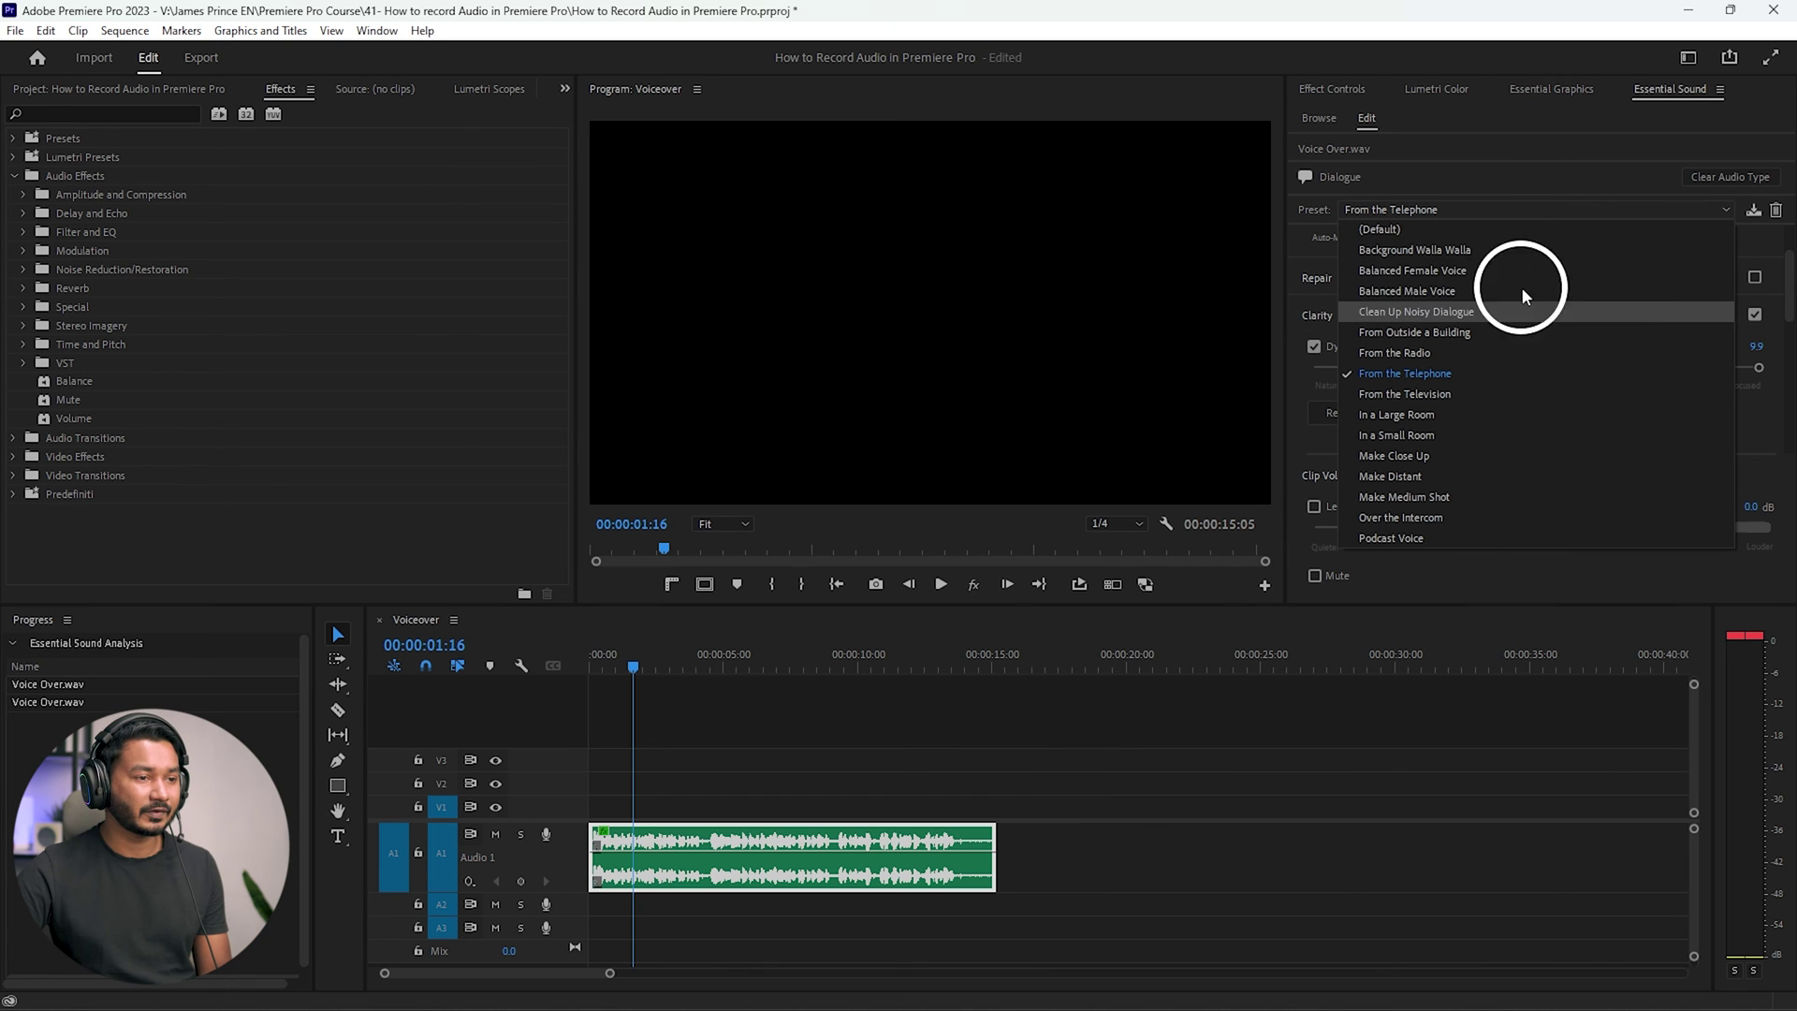
Apply the Balanced Male Voice preset and enable Reduce Noise at a low amount.
{"action": "left_click", "coordinate": [1451, 292]}
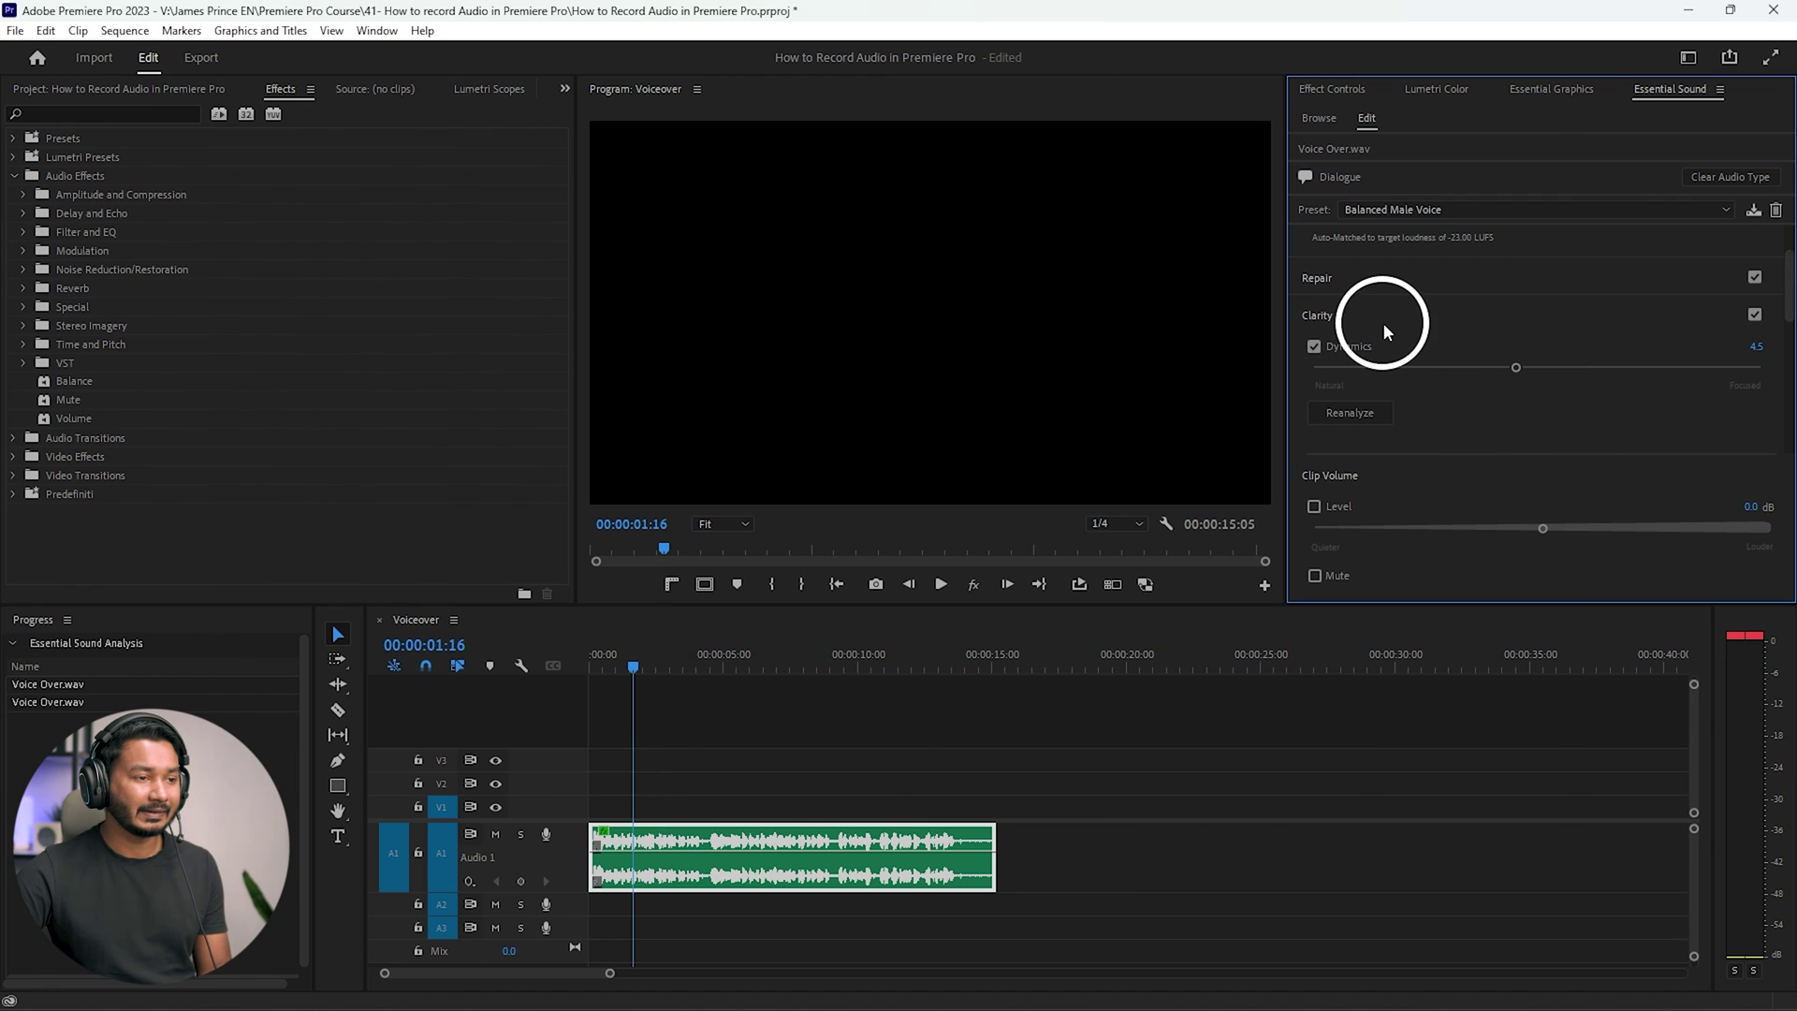
{"action": "left_click", "coordinate": [1374, 284]}
{"action": "left_click", "coordinate": [1314, 315]}
{"action": "left_click_drag", "start_coordinate": [1451, 334], "coordinate": [1387, 339]}
{"action": "left_click", "coordinate": [1480, 397]}
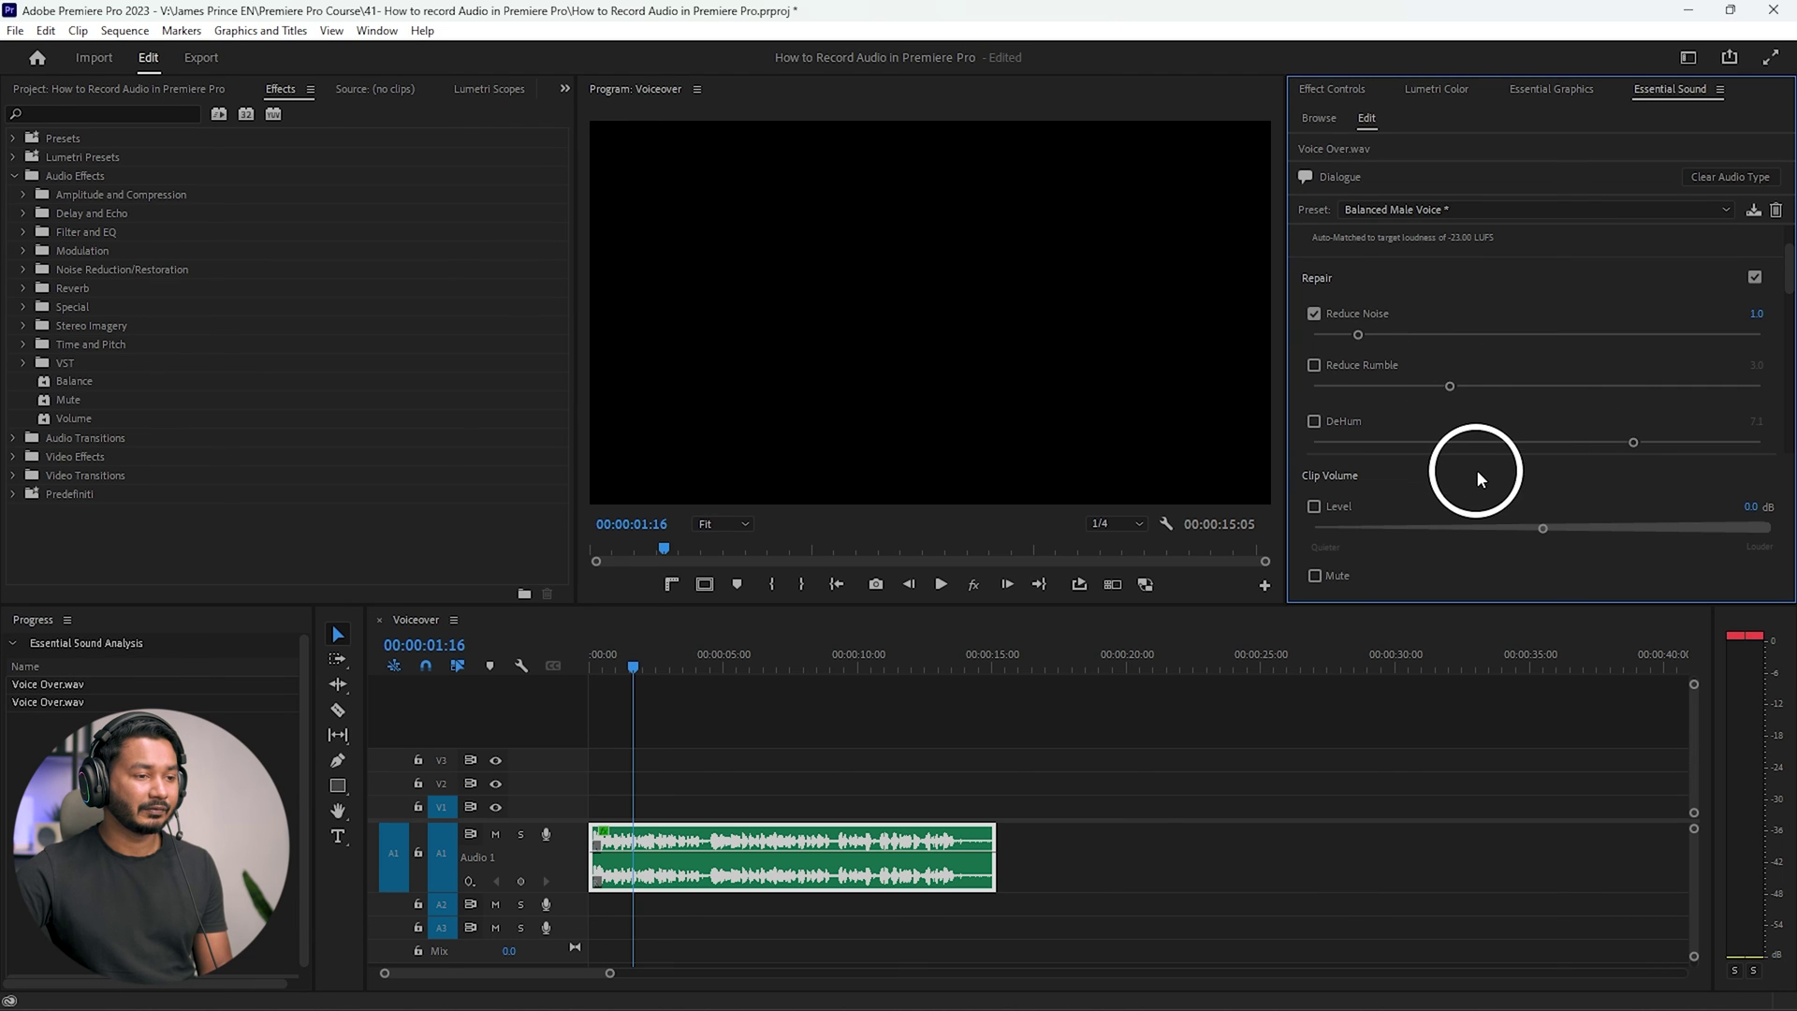
Try clip levels of -1.6 and -1.4 dB, then reset the level to 0.0 dB.
{"action": "left_click_drag", "start_coordinate": [1546, 528], "coordinate": [1534, 528]}
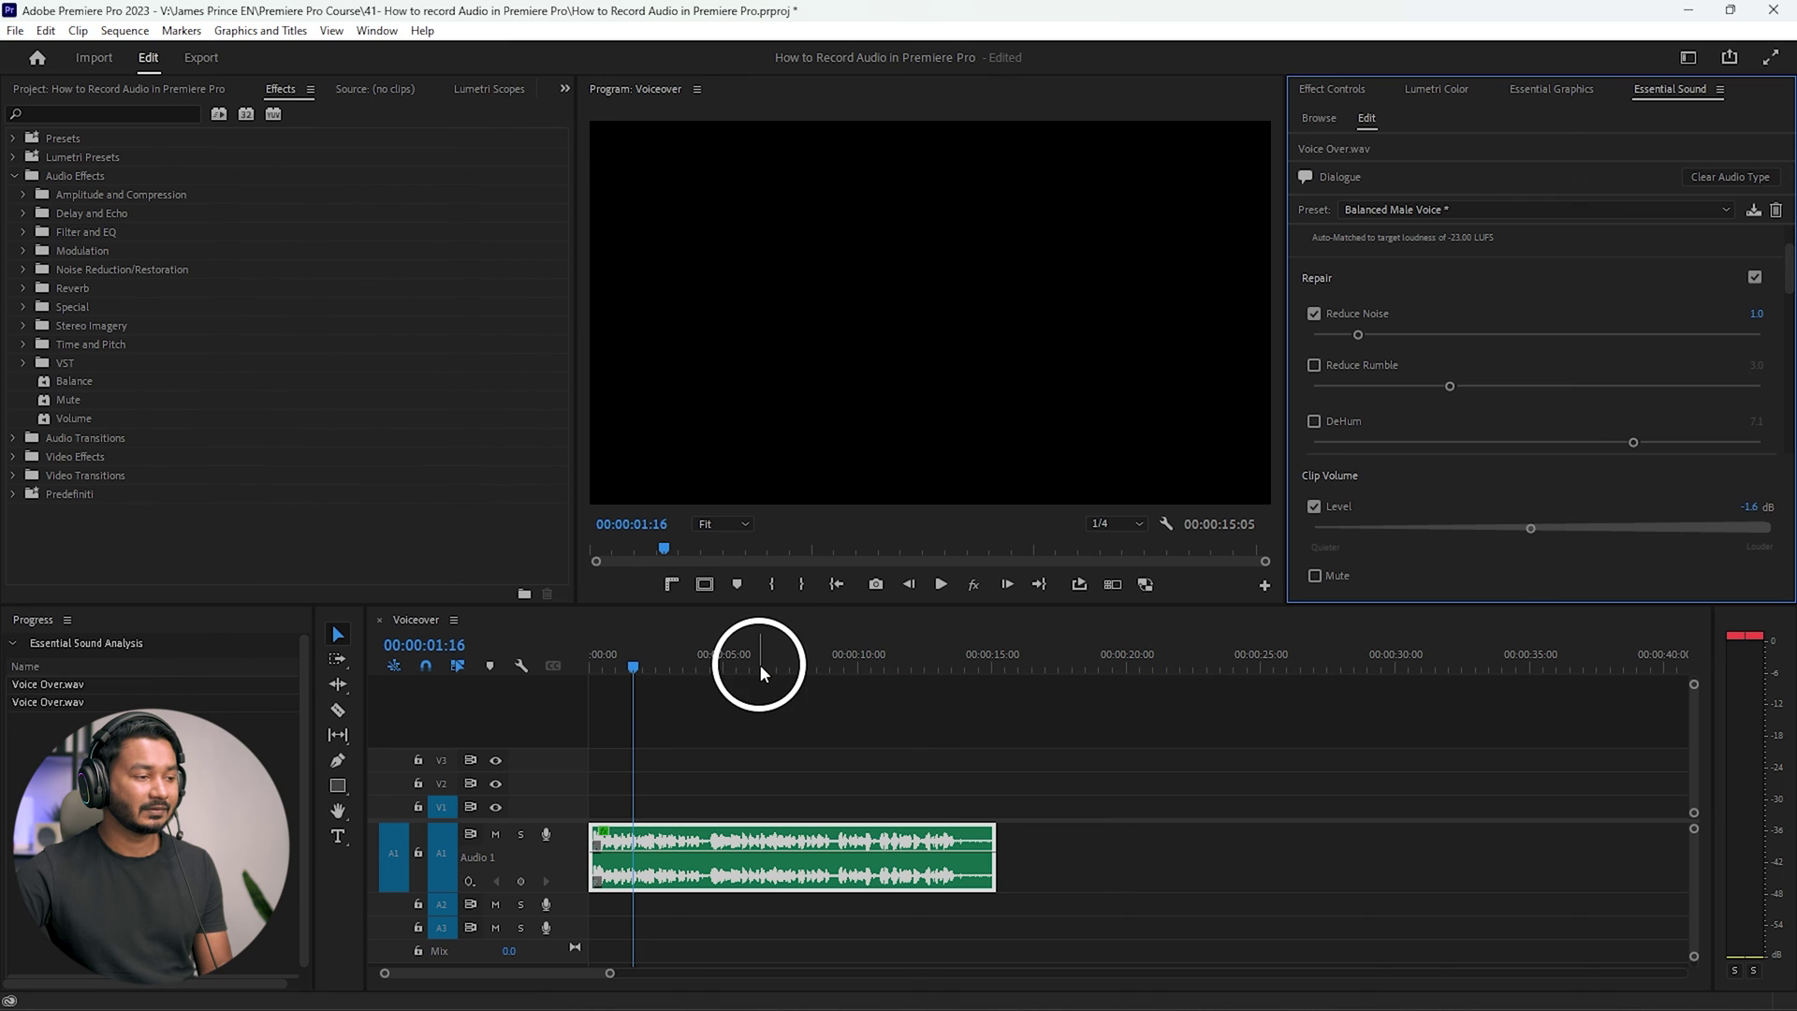
{"action": "key", "text": "space"}
{"action": "key", "text": "space"}
{"action": "left_click_drag", "start_coordinate": [1523, 530], "coordinate": [1533, 529]}
{"action": "double_click", "coordinate": [1535, 530]}
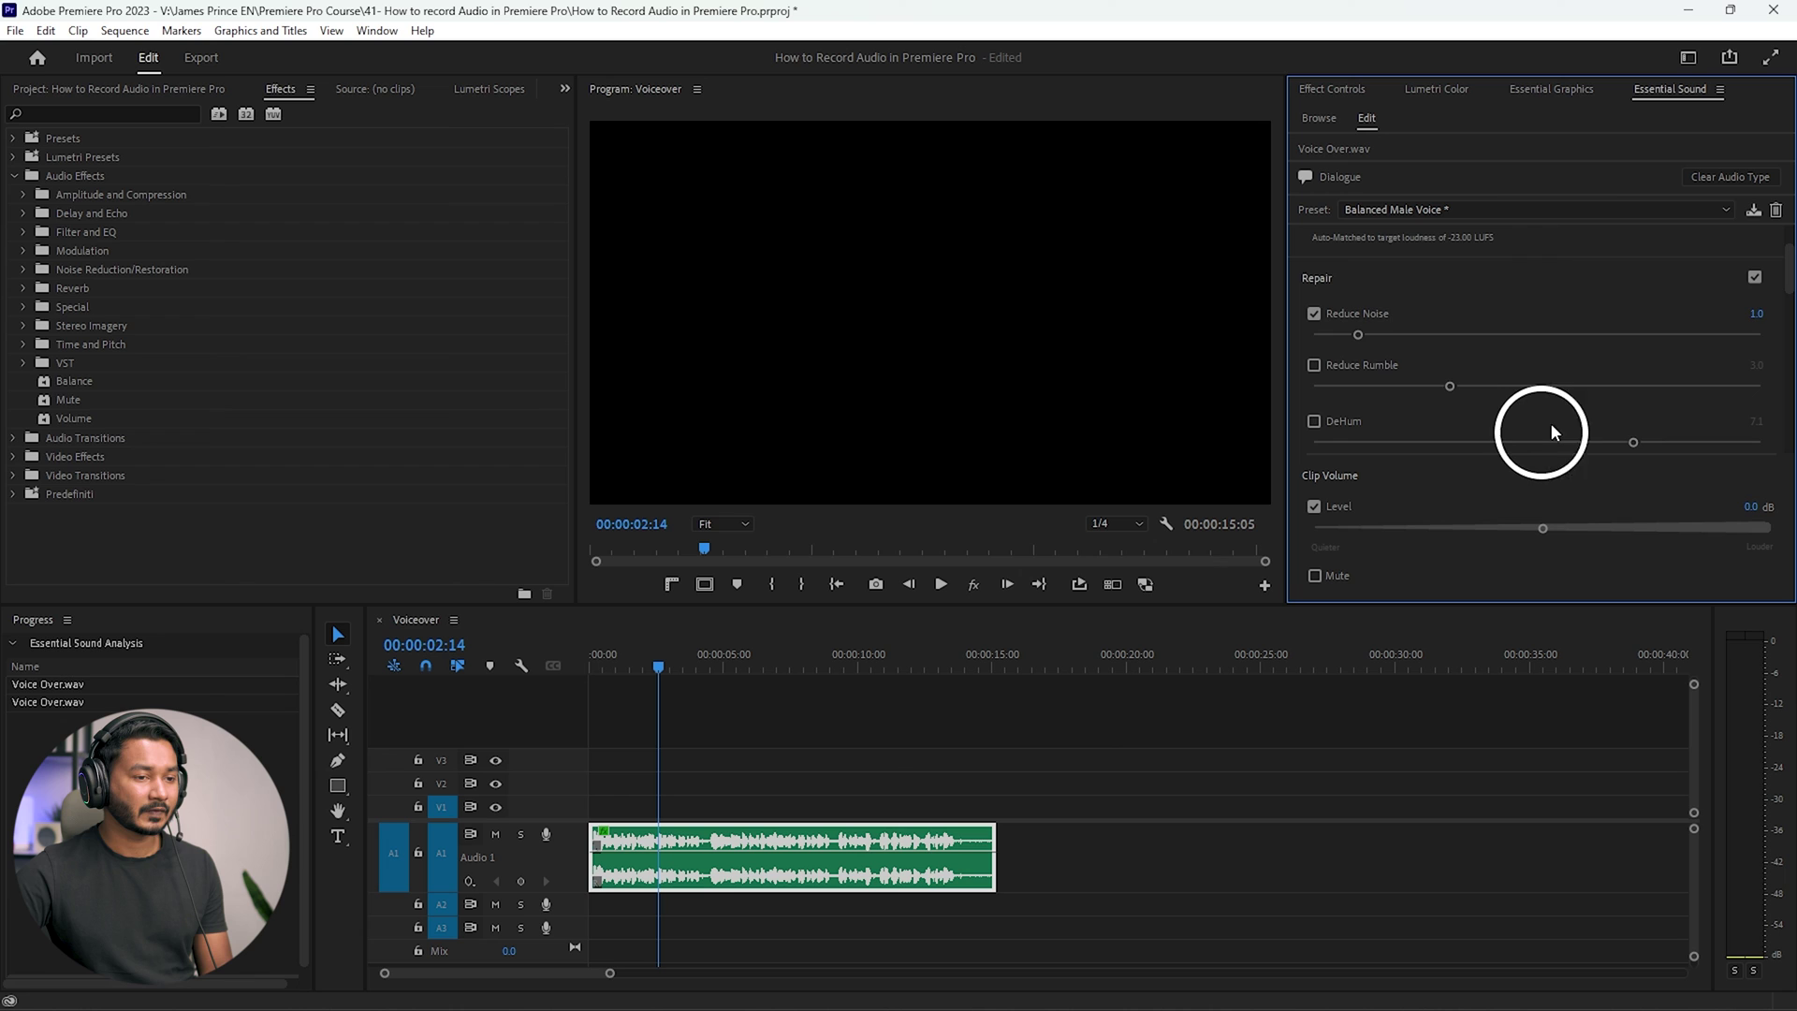
Lower the EQ amount to 6.9 and play the voice-over to hear it.
{"action": "scroll", "coordinate": [1523, 393], "scroll_direction": "down", "scroll_amount": 5}
{"action": "left_click_drag", "start_coordinate": [1652, 428], "coordinate": [1620, 434]}
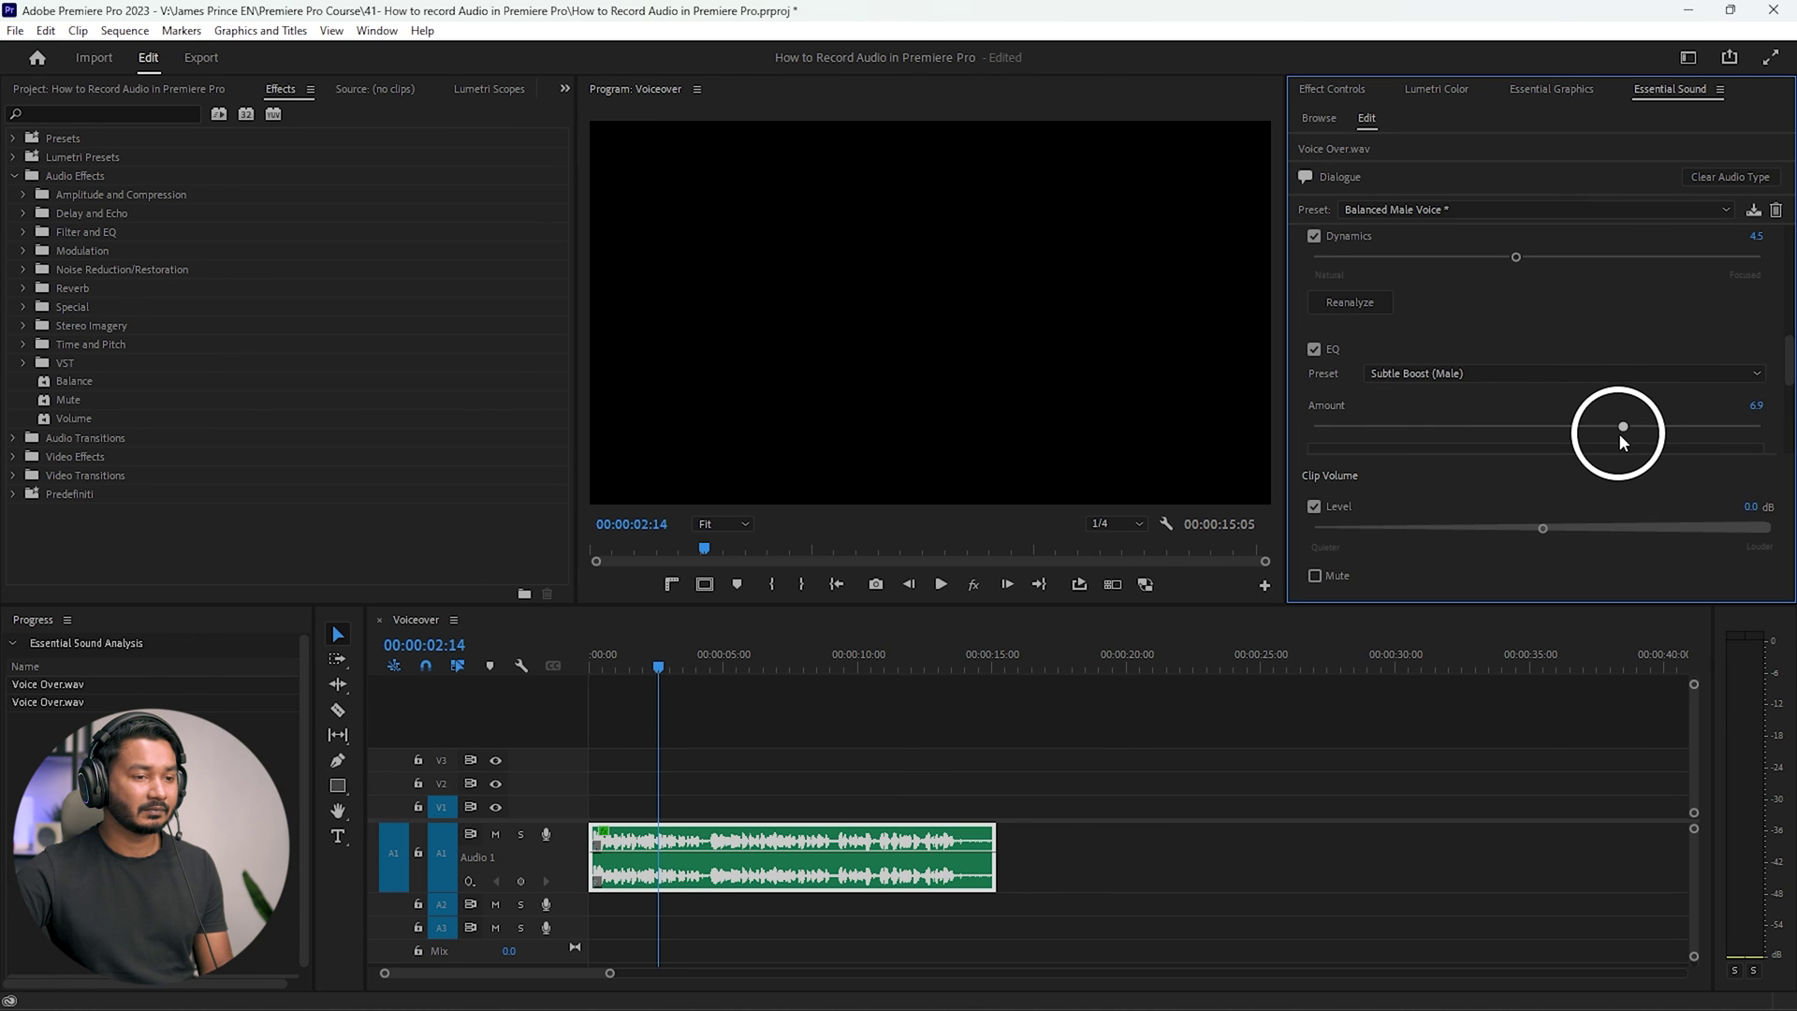
{"action": "key", "text": "space"}
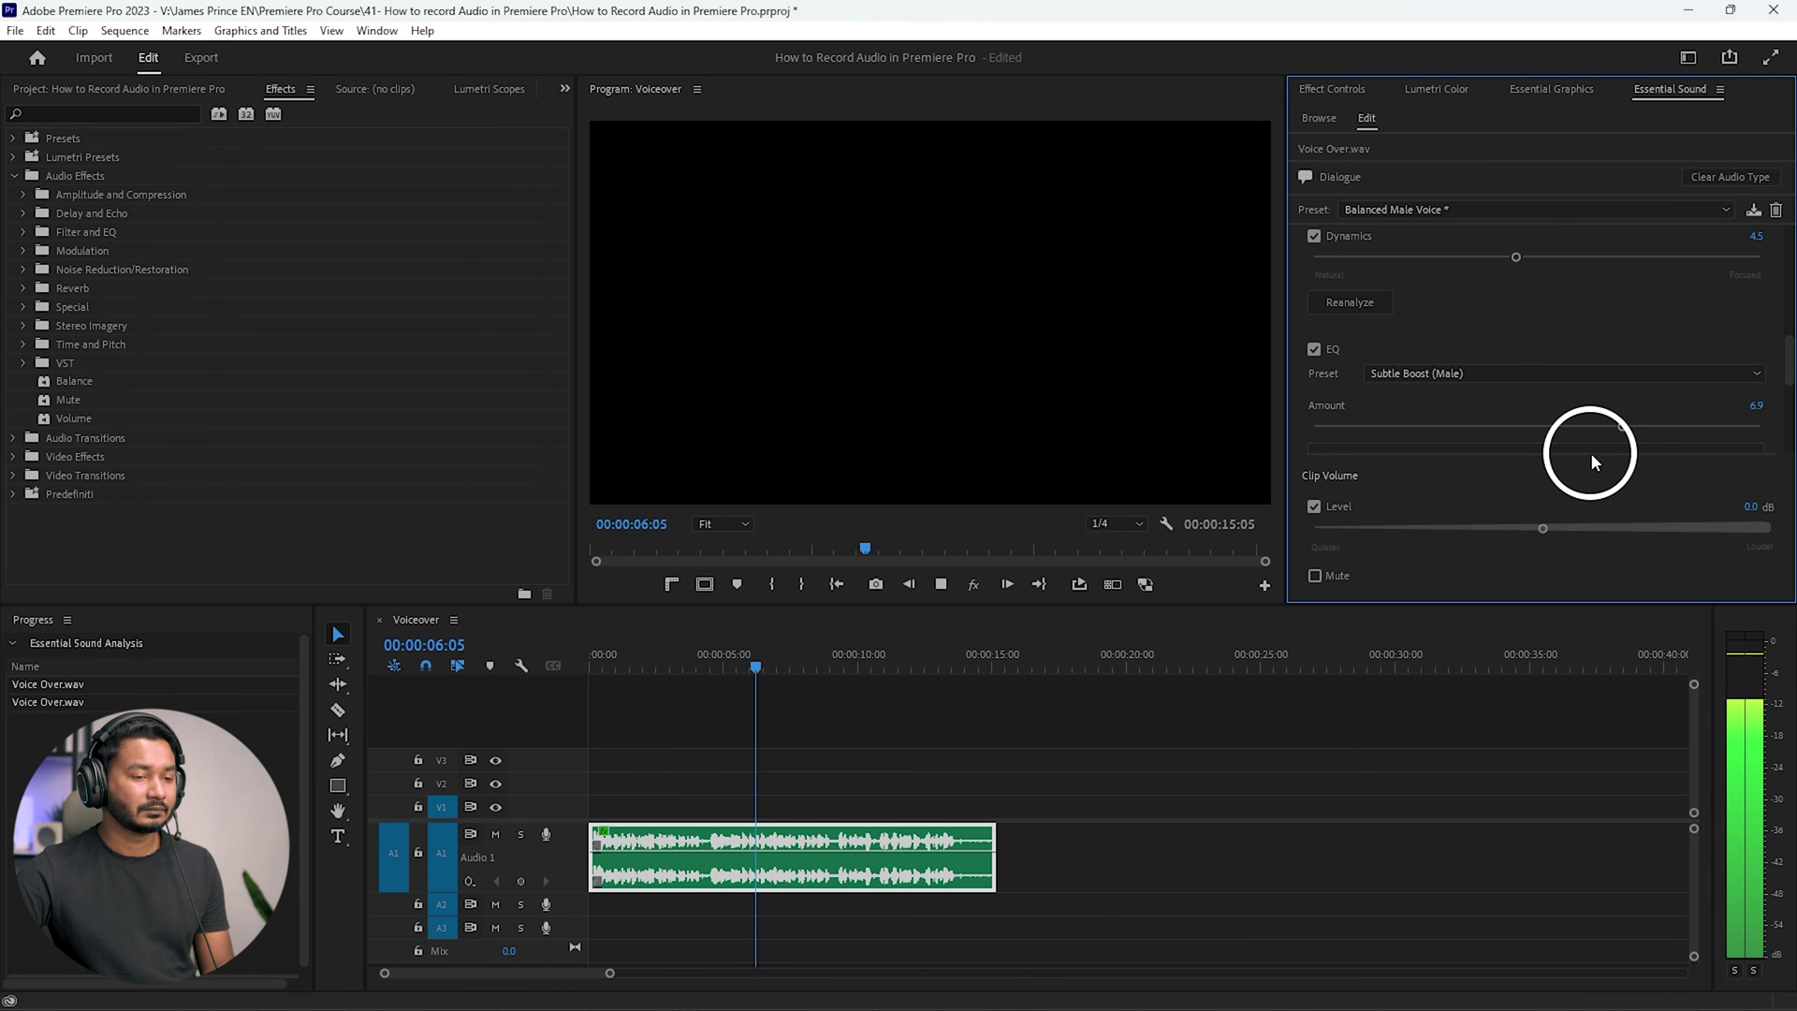
{"action": "key", "text": "space"}
{"action": "key", "text": "Delete"}
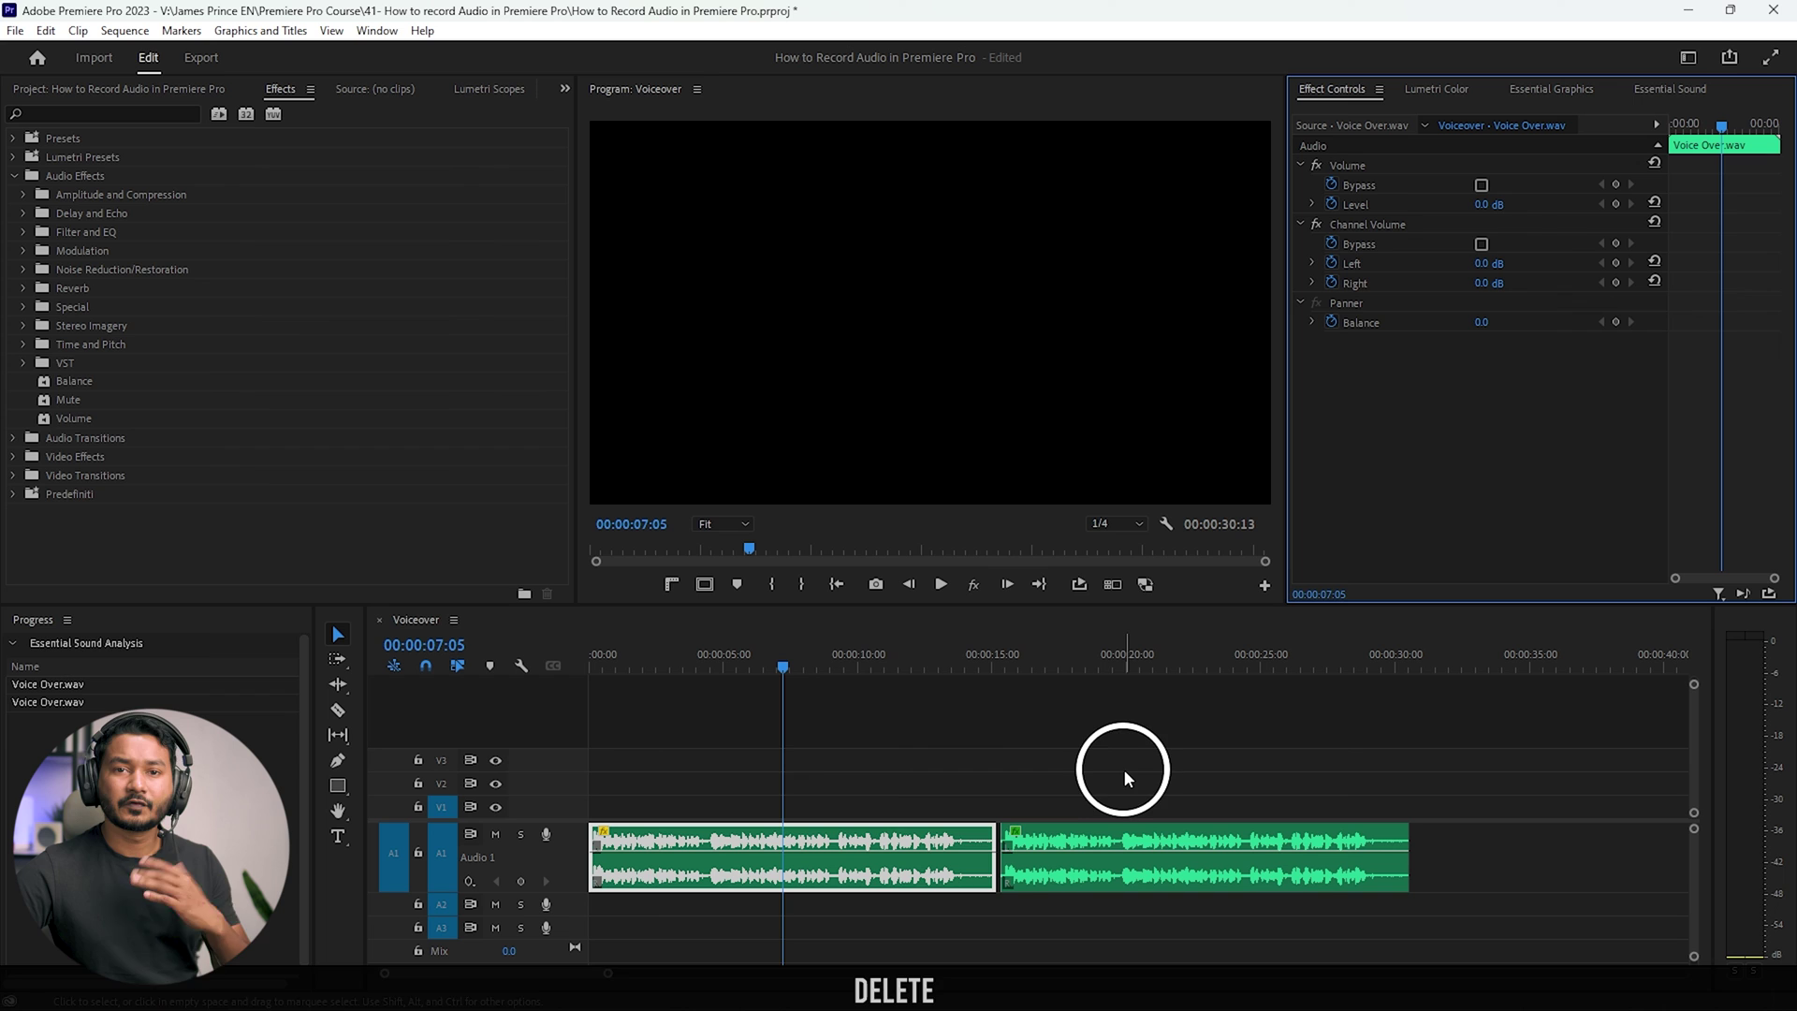
Play both voice-over clips from the start, then move the playhead into the second clip.
{"action": "left_click_drag", "start_coordinate": [755, 655], "coordinate": [530, 690]}
{"action": "key", "text": "space"}
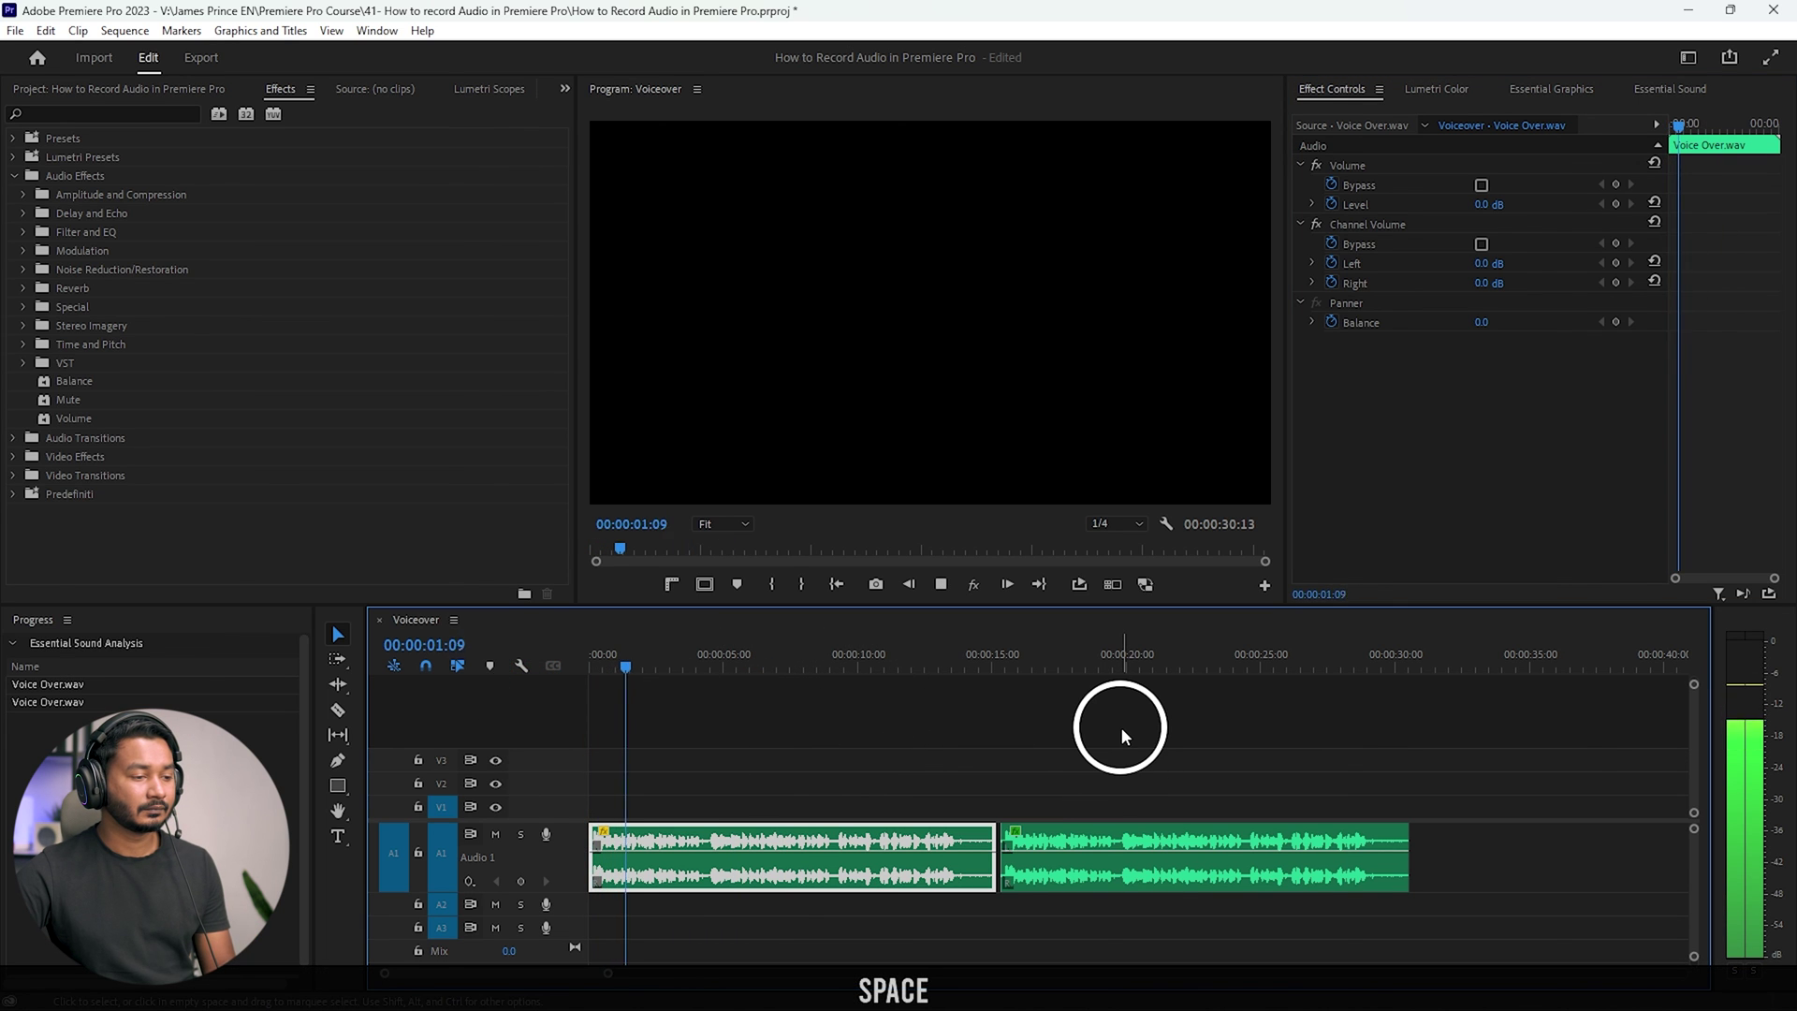
{"action": "key", "text": "space"}
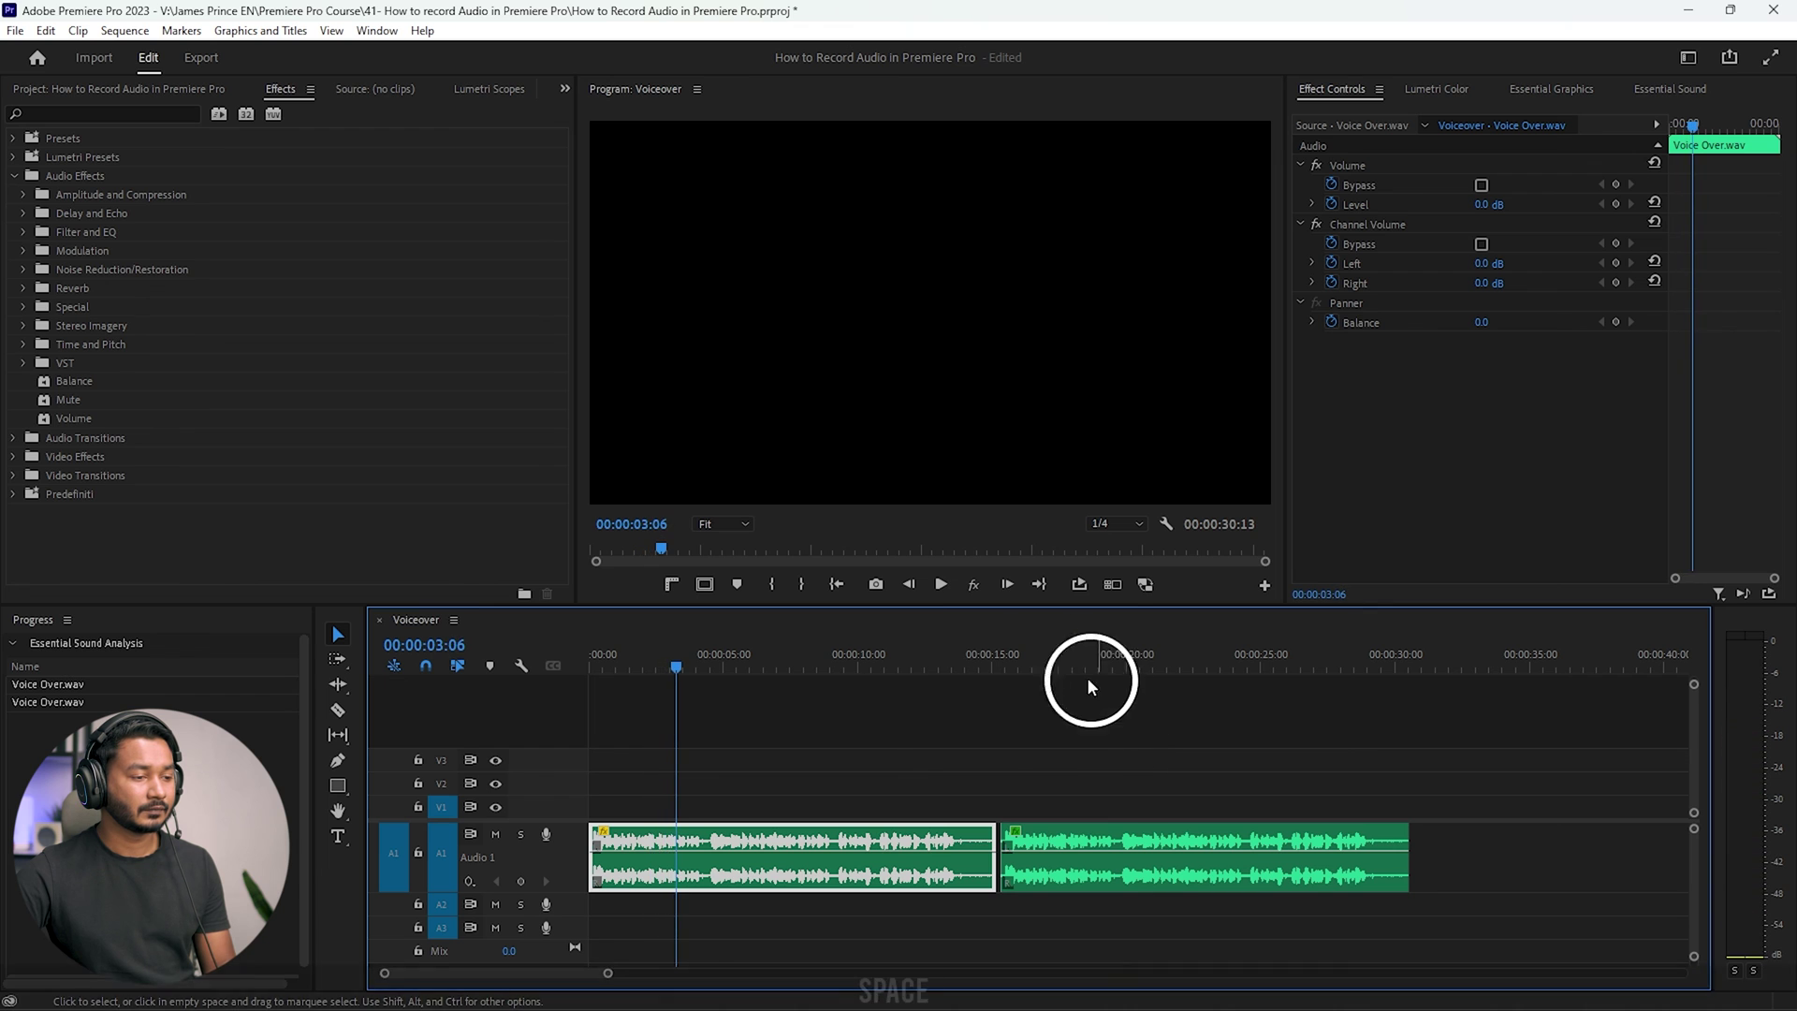
{"action": "left_click", "coordinate": [1009, 652]}
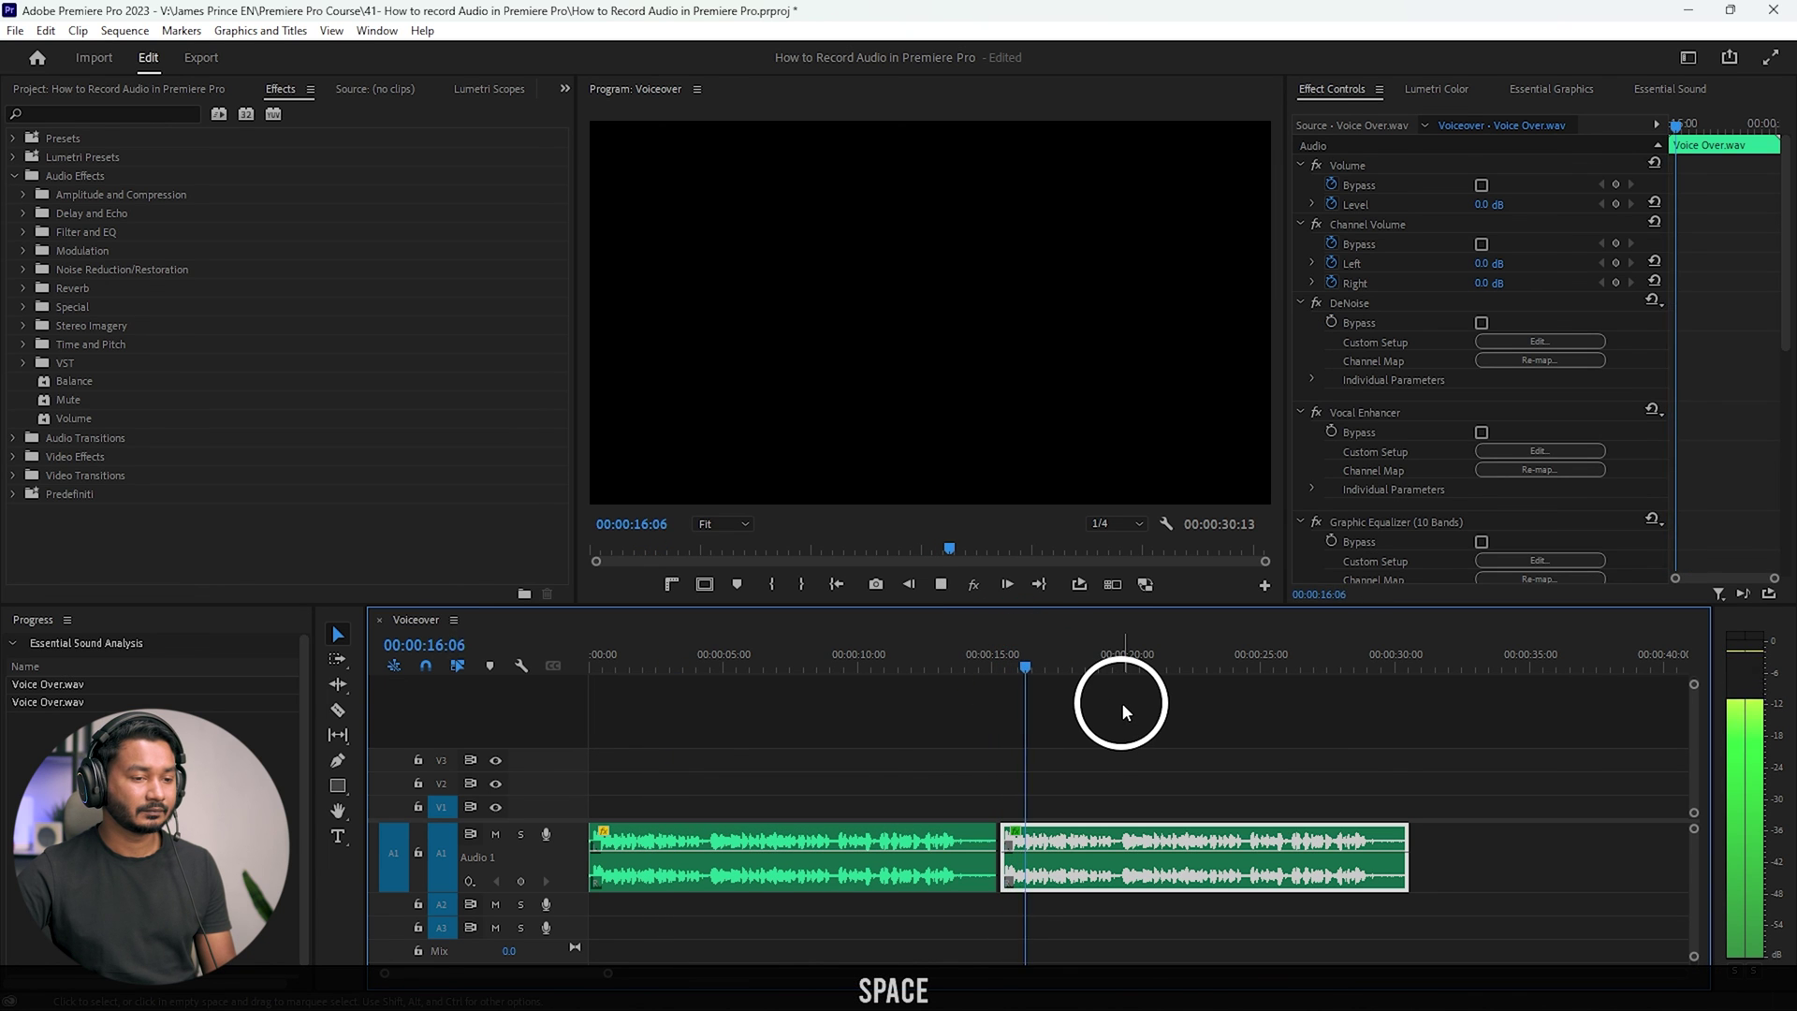